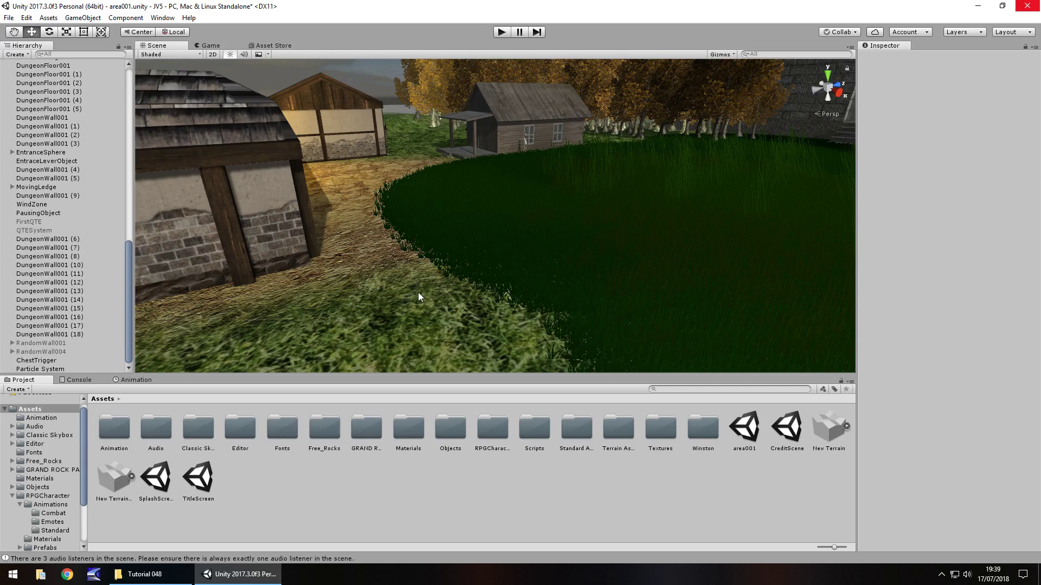
Go to the warp structure at the campsite and select its parent object Warp001.
left_click(384, 320)
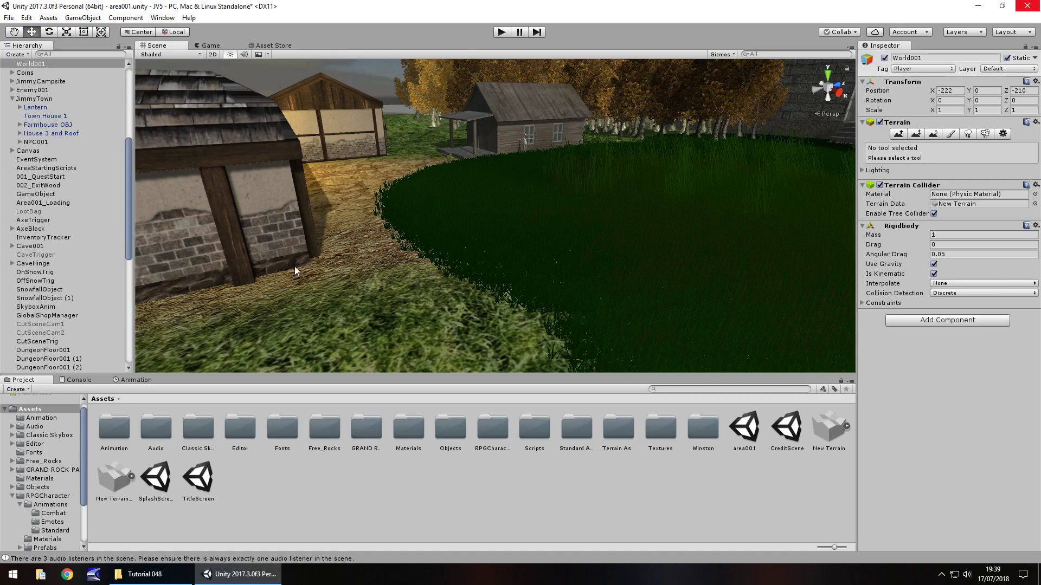
right_click_drag(294, 266, 253, 239)
key("w")
left_click(254, 240)
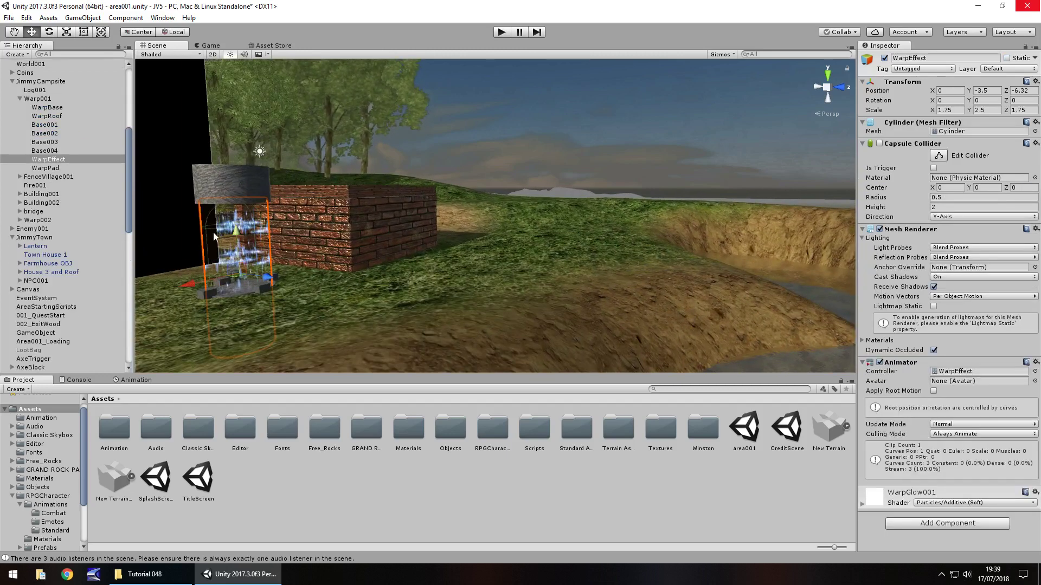
left_click(38, 99)
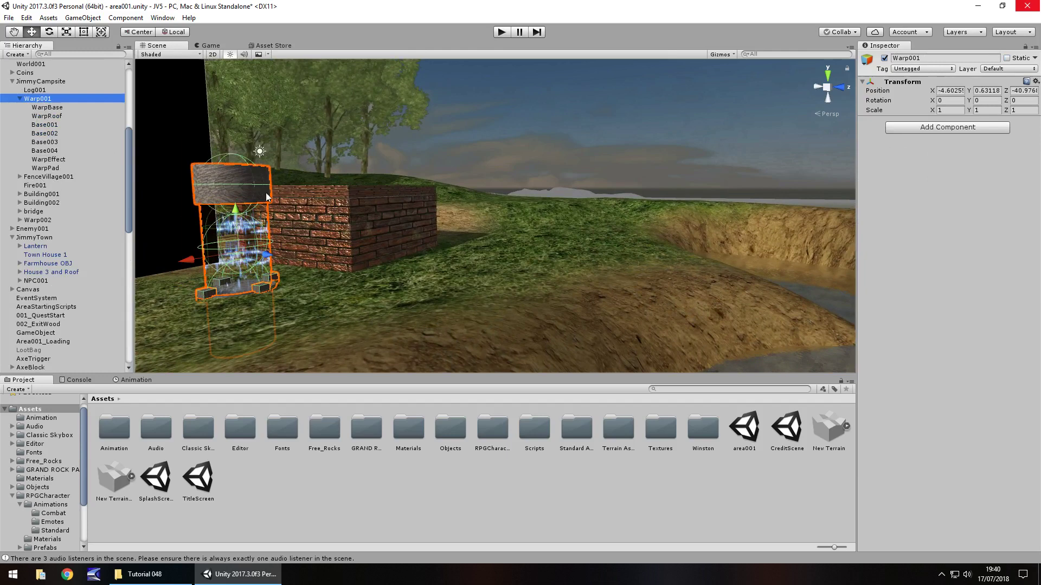
Examine the child objects of Warp001 from WarpBase through WarpPad, including the tag assigned to each.
left_click(56, 108)
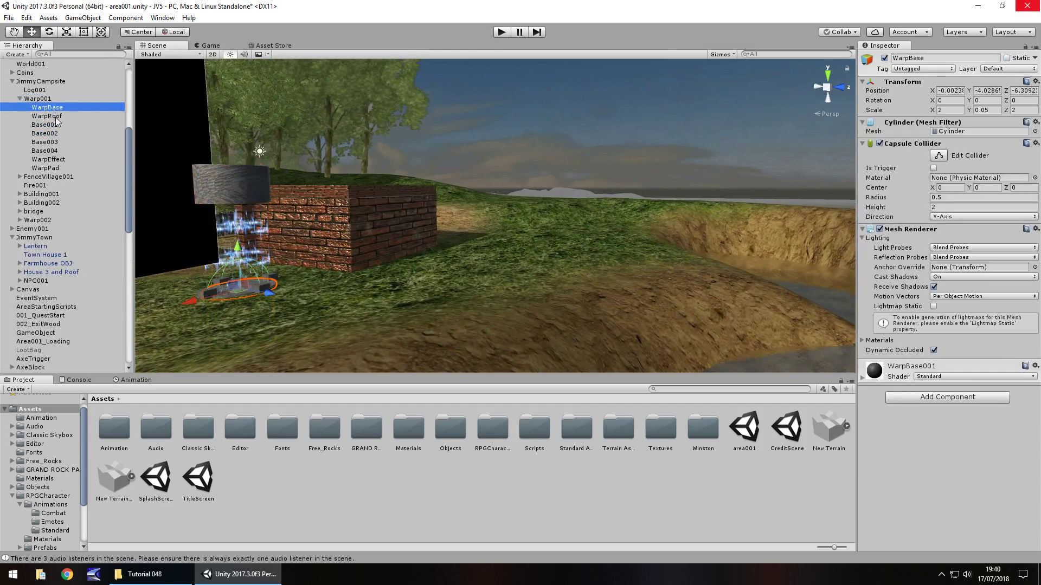
key("Down")
key("Down")
key("Down")
key("Down")
key("Down")
key("Down")
key("Down")
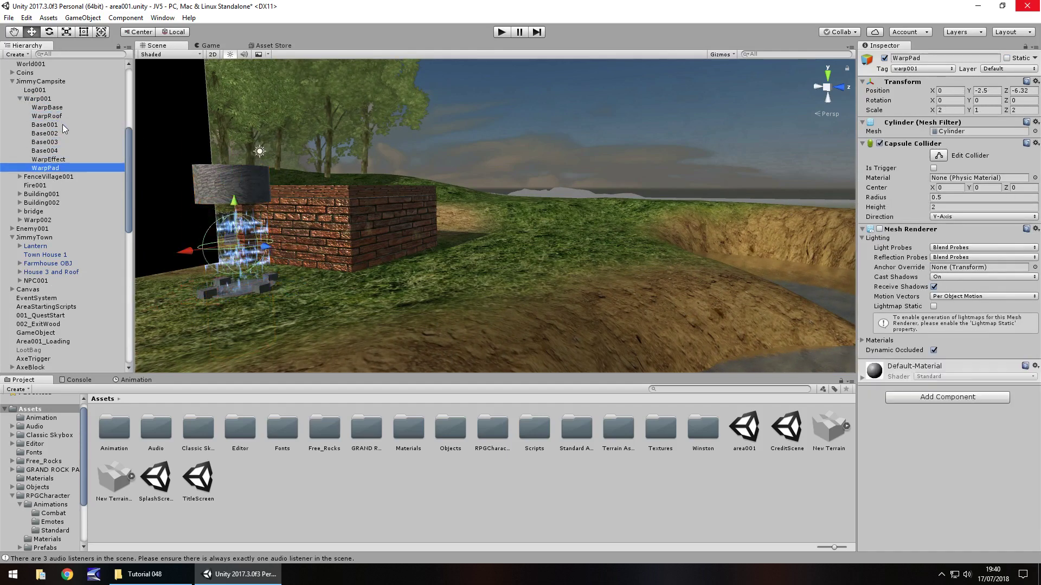
Go back through the Warp001 child objects to Base001 and view the tags available for it.
key("Up")
key("Up")
key("Up")
key("Up")
key("Up")
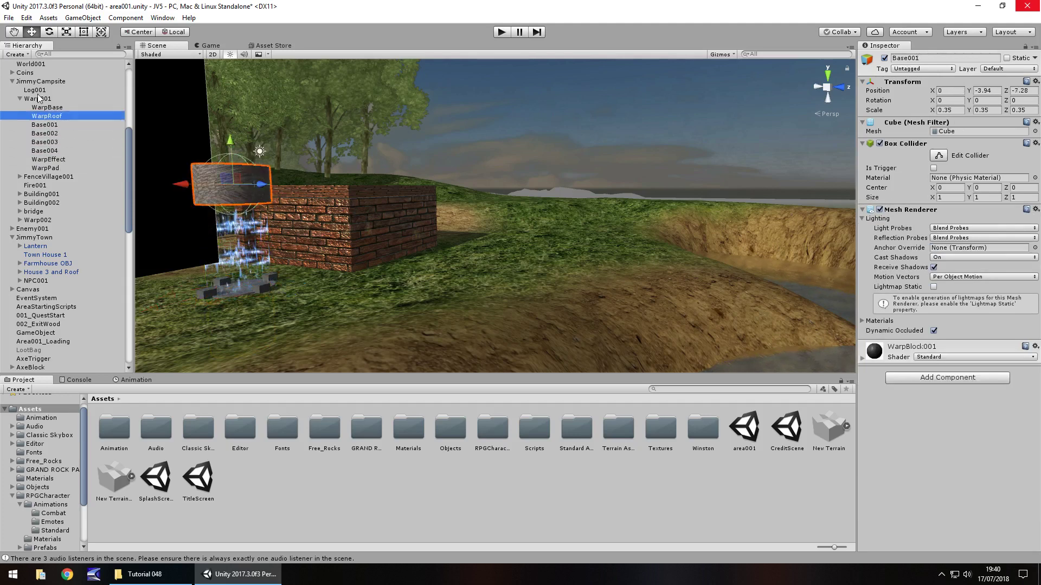
left_click(57, 108)
key("Up")
key("Down")
key("Down")
key("Down")
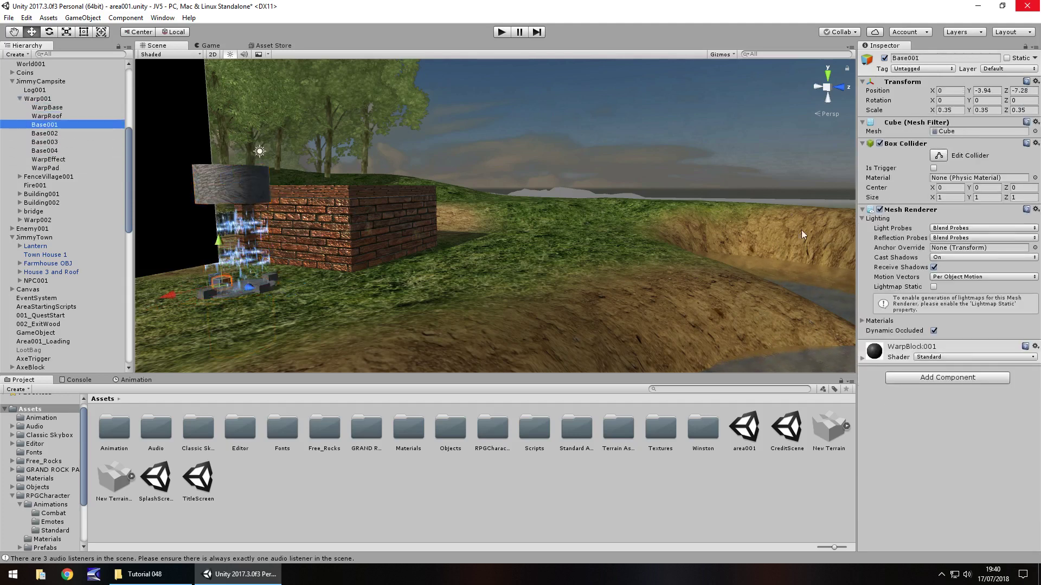
left_click(915, 70)
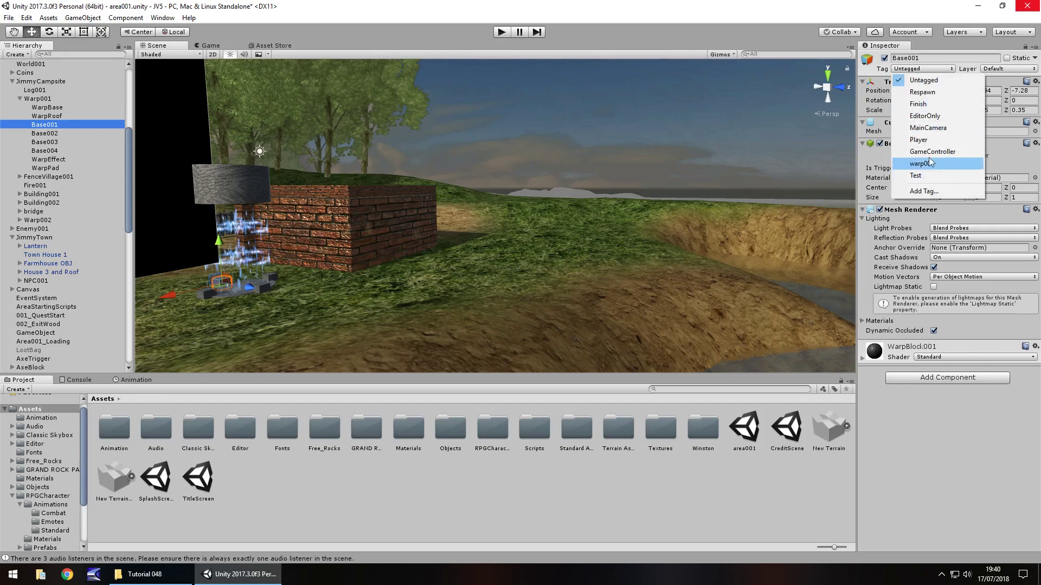
left_click(608, 230)
Go to the village and view the character standing outside beside the timber-framed house.
left_click(564, 226)
right_click_drag(564, 226, 499, 251)
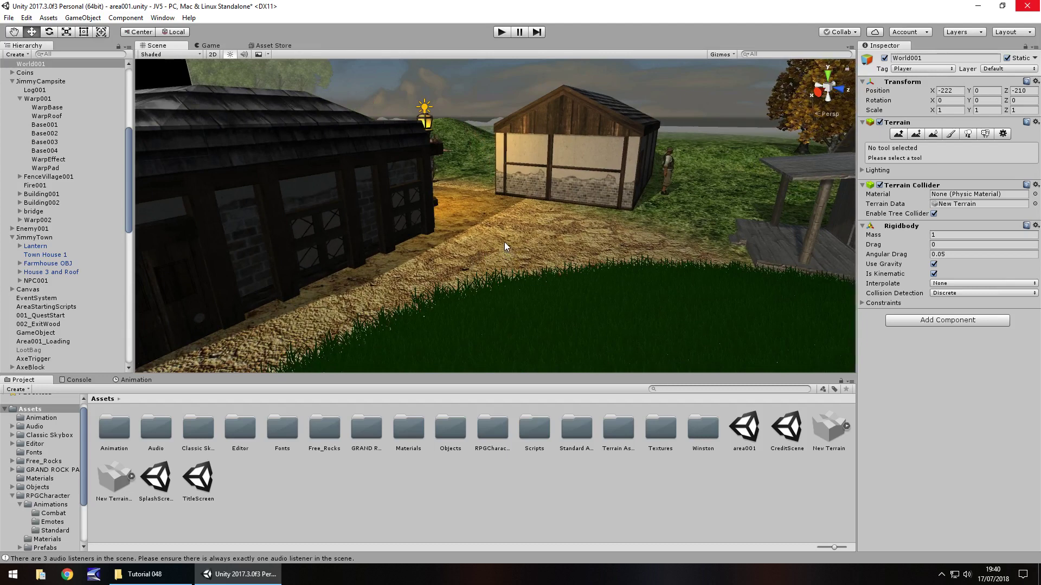
right_click_drag(493, 241, 539, 200)
scroll(538, 200, "up", 10)
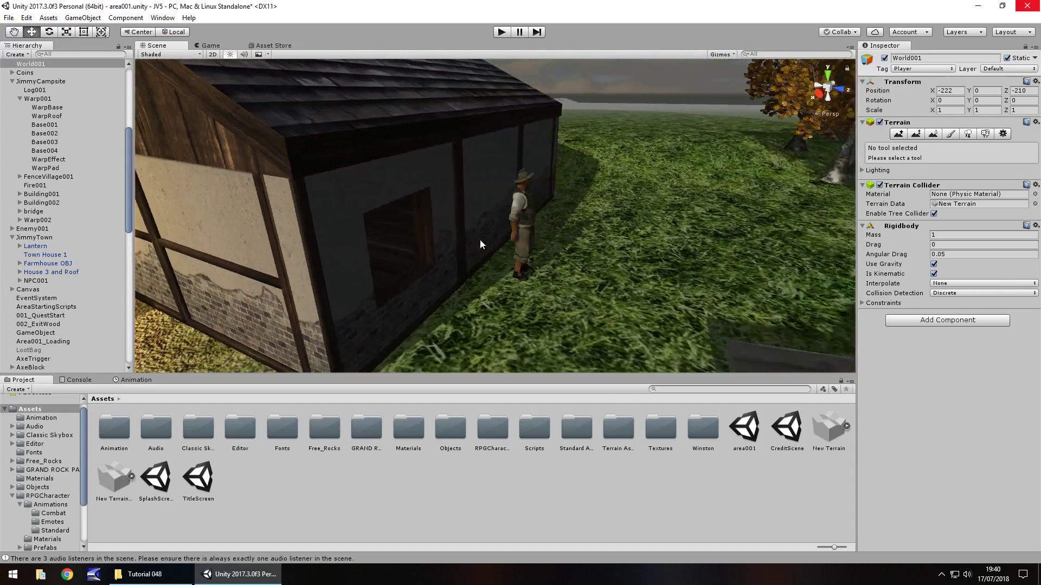
right_click_drag(543, 247, 506, 236)
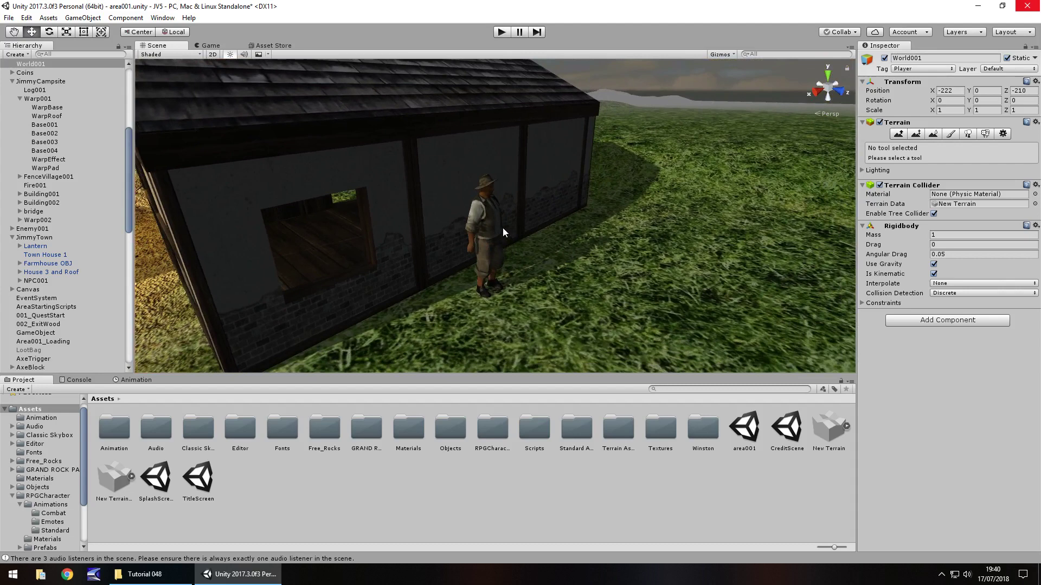
Open the Warp script from the Scripts folder and examine its "warp001" tag comparison.
double_click(533, 440)
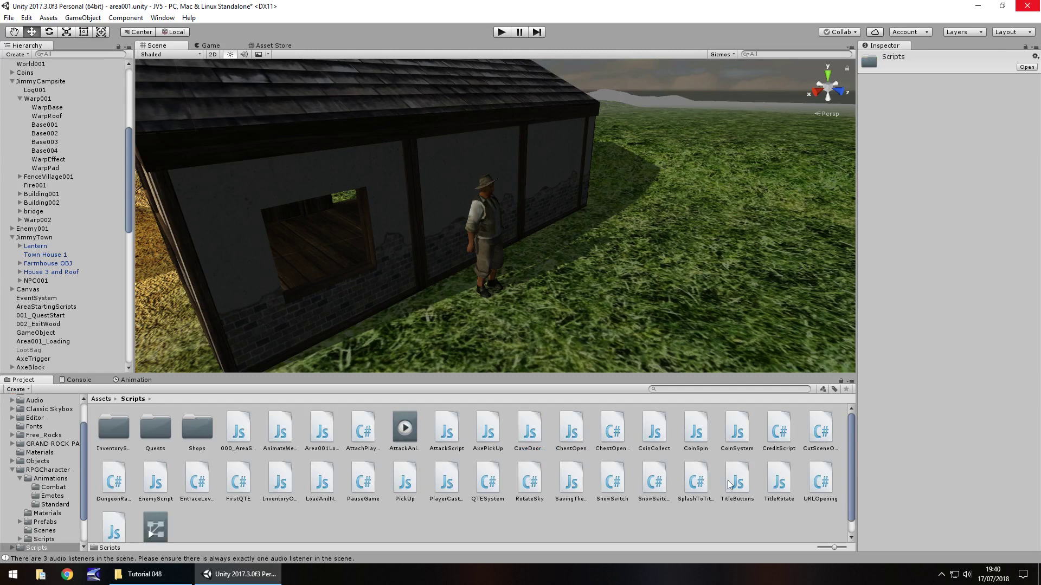
scroll(244, 509, "down", 1)
double_click(114, 516)
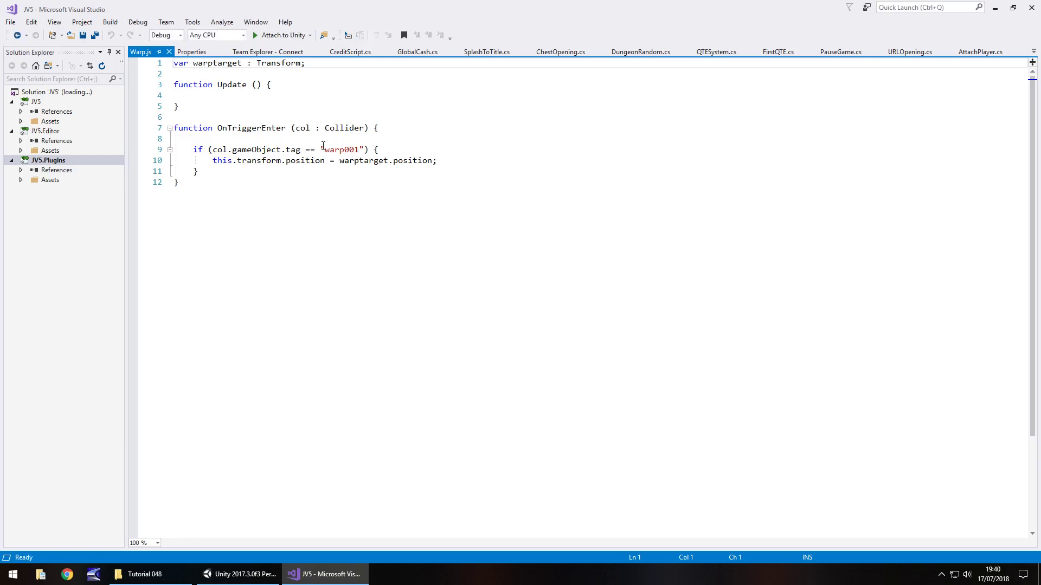
left_click_drag(321, 149, 359, 151)
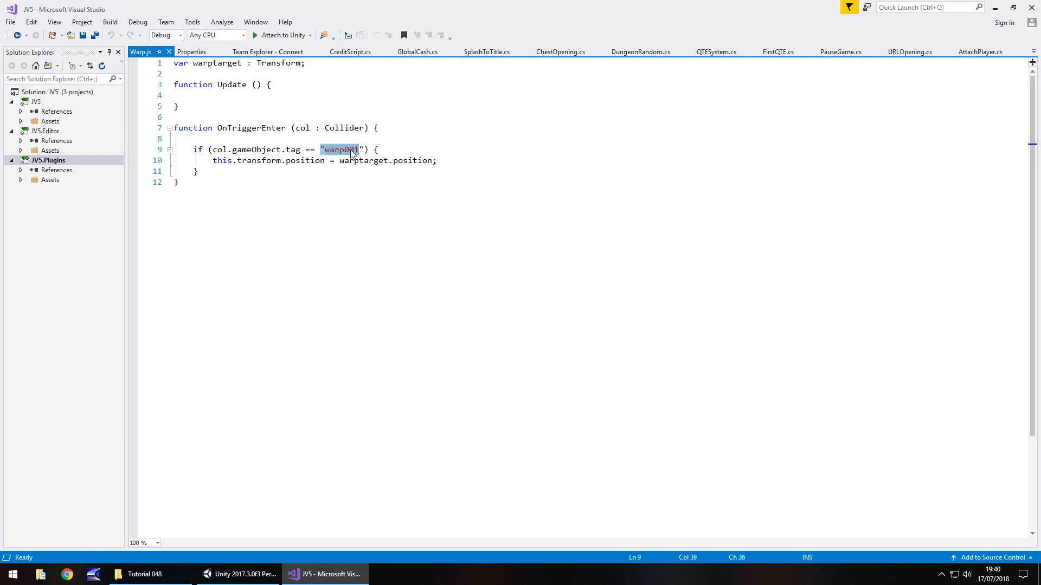
left_click(349, 151)
Switch back to Unity and, starting from the character beside the house, create a new tag named NPC.
left_click(239, 574)
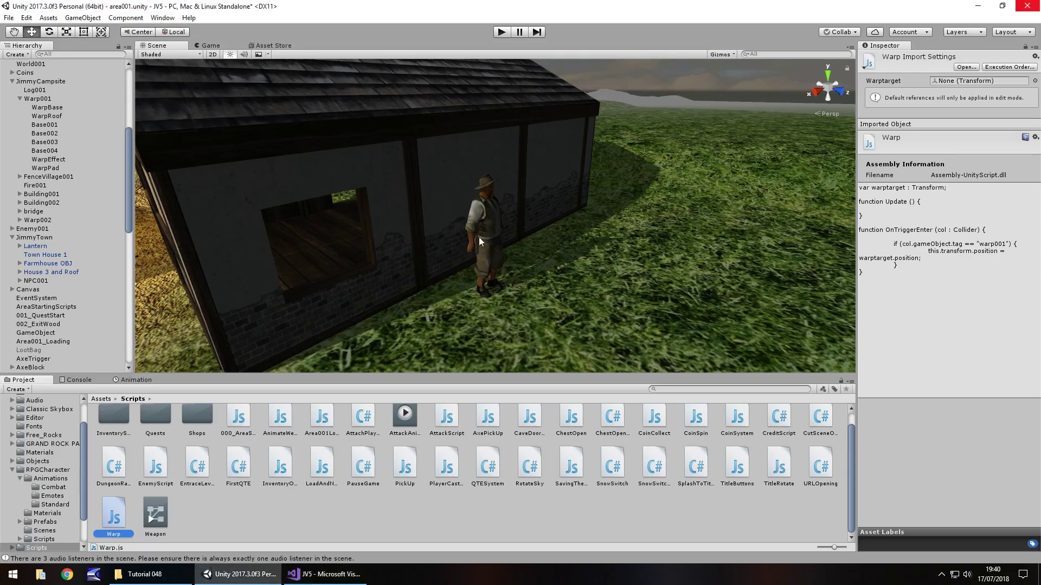
left_click(488, 222)
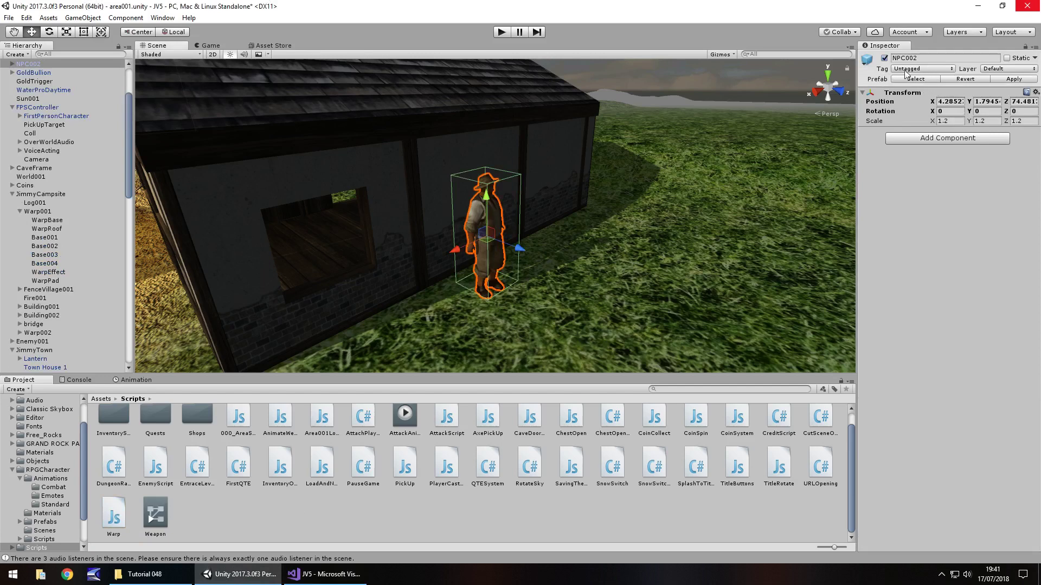
left_click(948, 72)
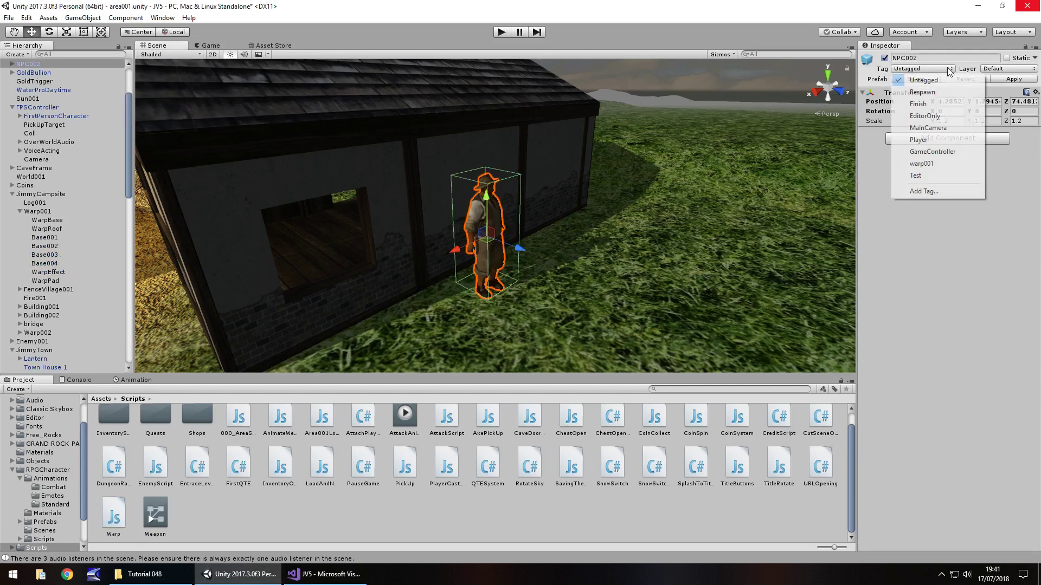
left_click(942, 190)
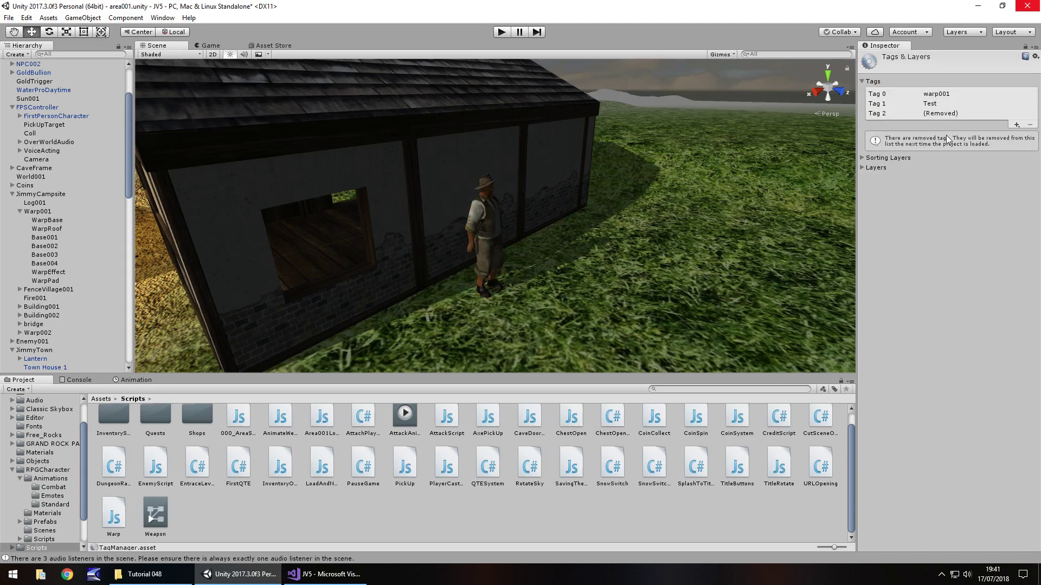
left_click(946, 115)
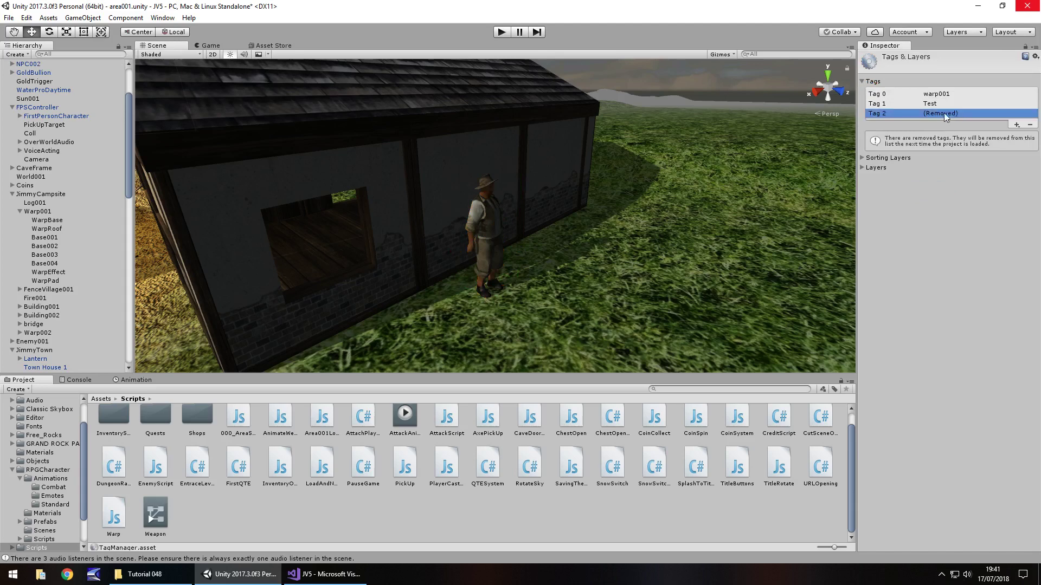
left_click(1017, 126)
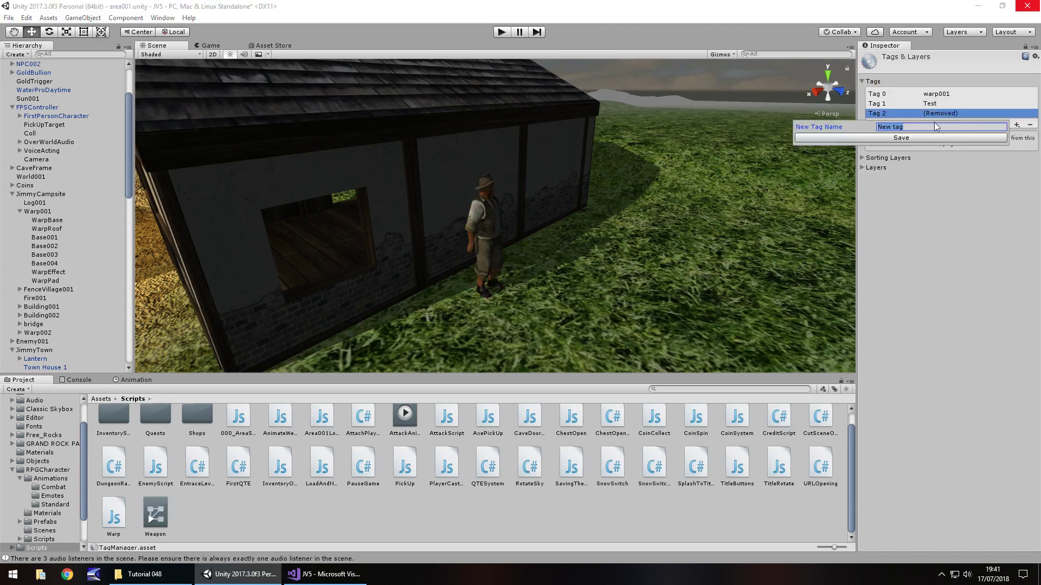
type("NPC")
left_click(902, 139)
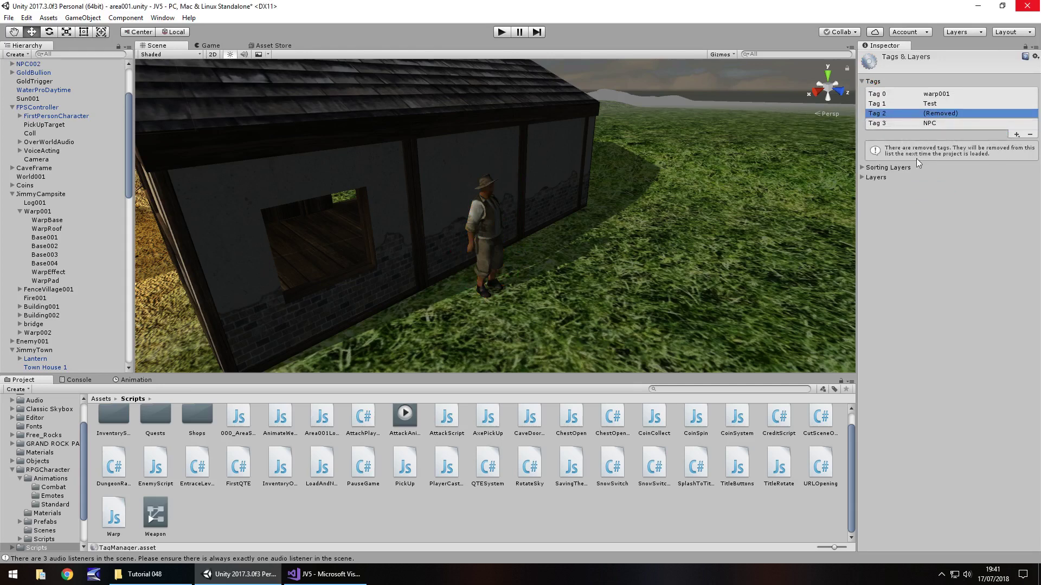
Assign the NPC tag to NPC002, the character standing beside the house.
left_click(558, 260)
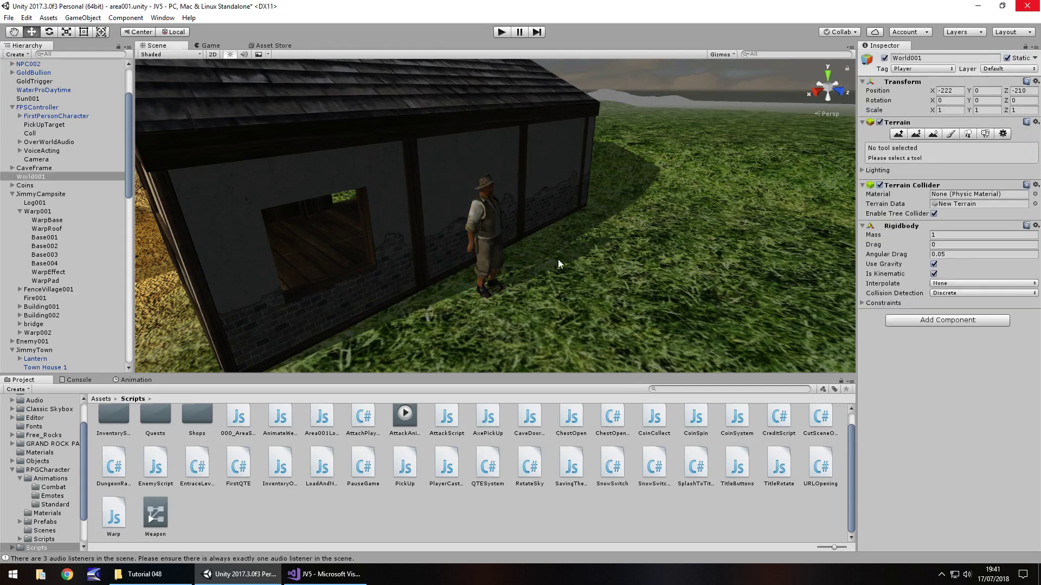
left_click(493, 223)
left_click(923, 68)
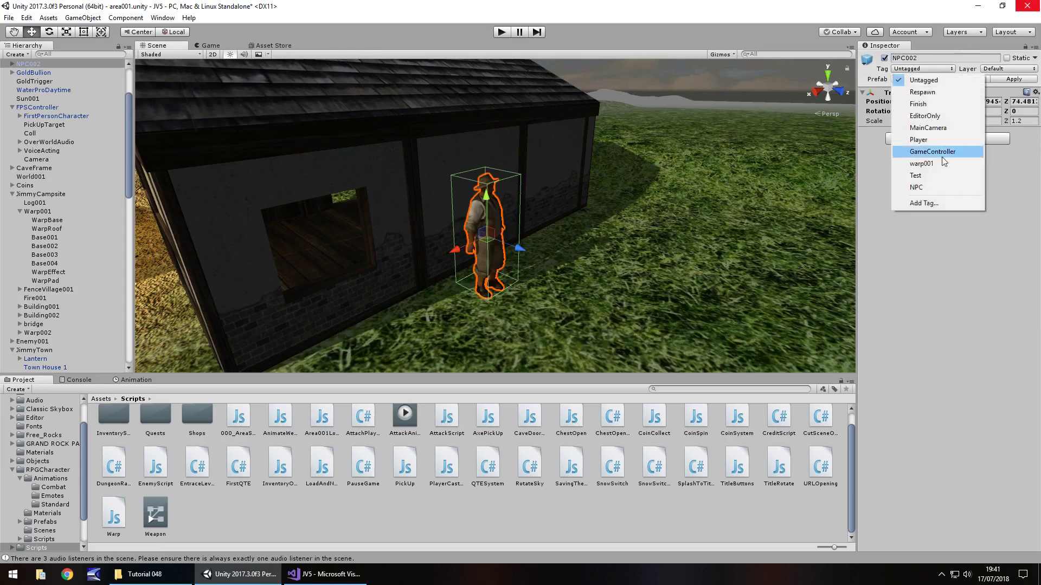
left_click(933, 188)
Assign the NPC tag to NPC001, the parent object of the character in the dark wooden interior.
right_click_drag(664, 207, 541, 175)
key("w")
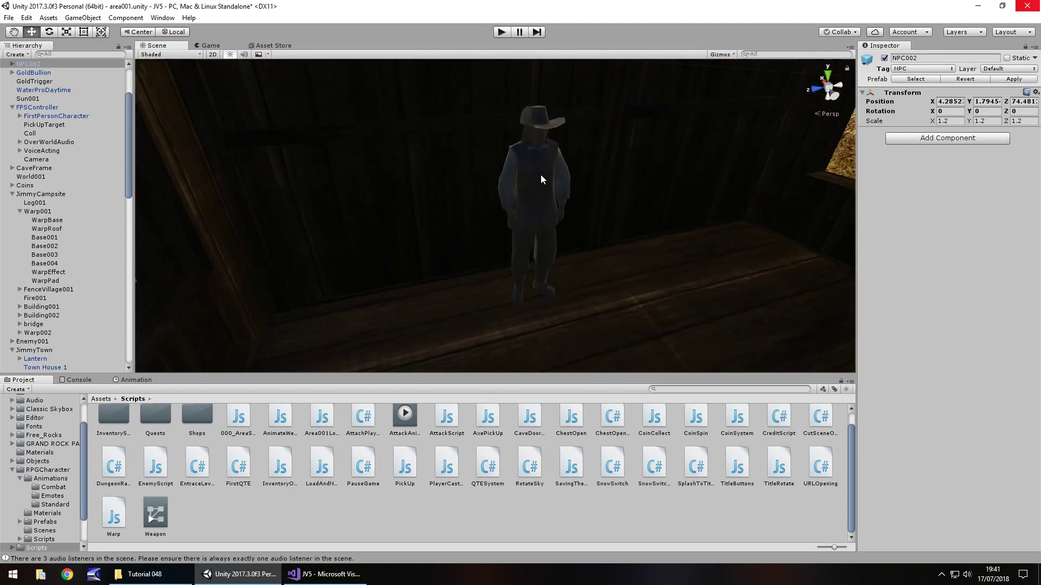
left_click(541, 175)
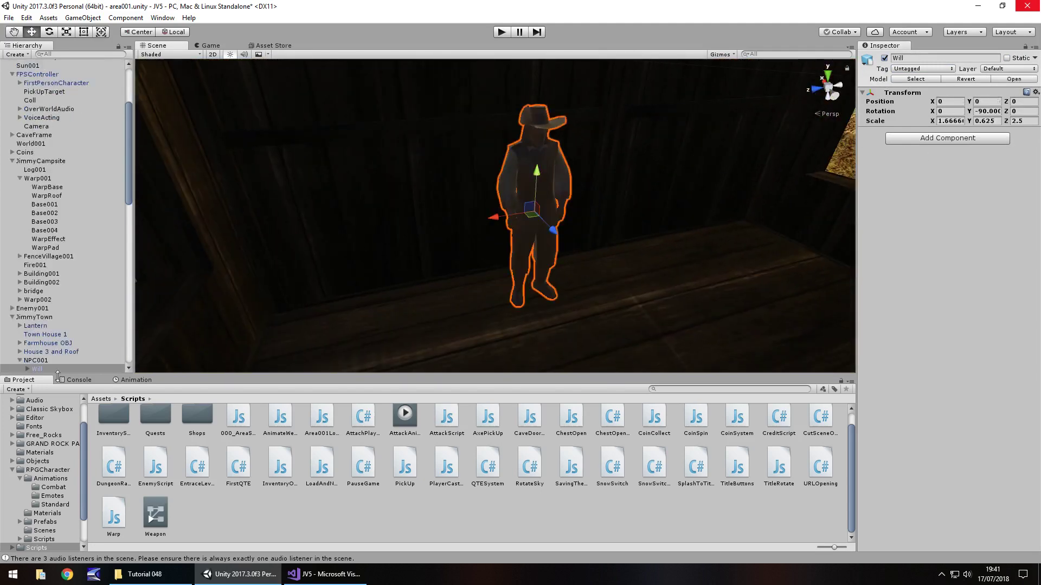
left_click(36, 361)
left_click(920, 69)
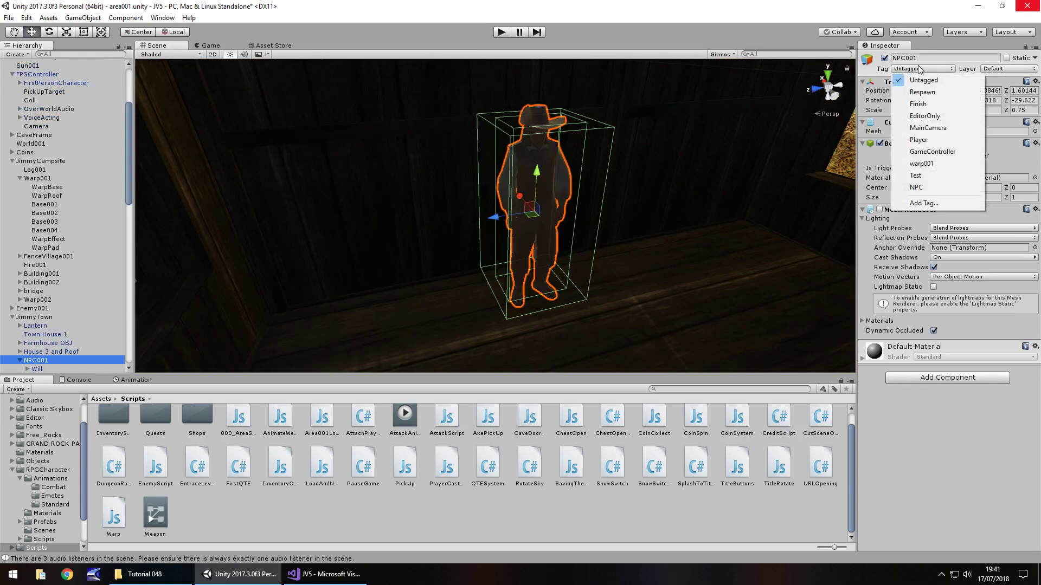
left_click(921, 181)
Assign the NPC tag to the Winston character in front of the wooden cabin.
right_click_drag(743, 147, 600, 225)
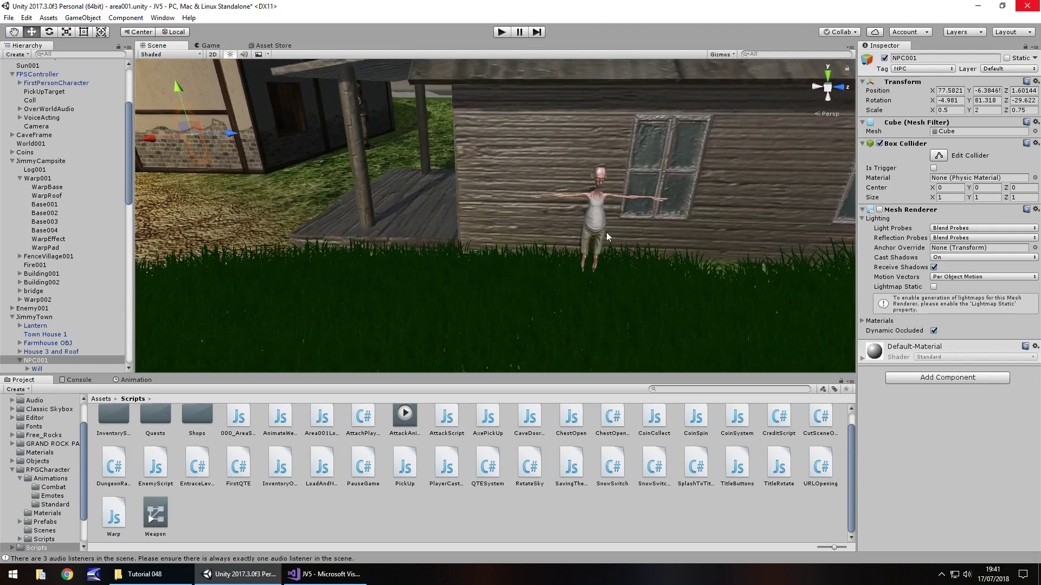
left_click(606, 232)
left_click(927, 69)
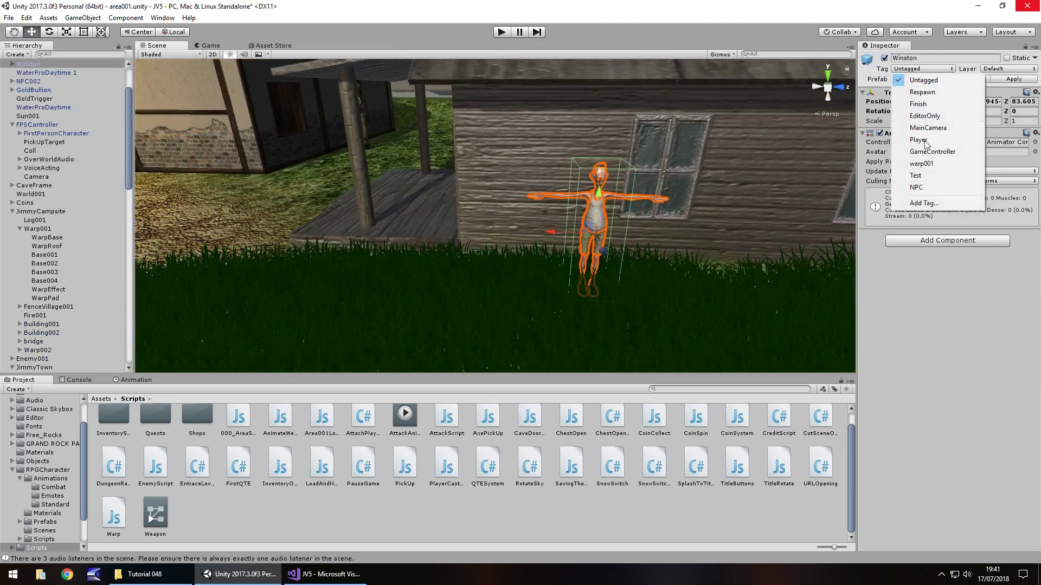
left_click(926, 187)
right_click_drag(598, 255, 476, 202)
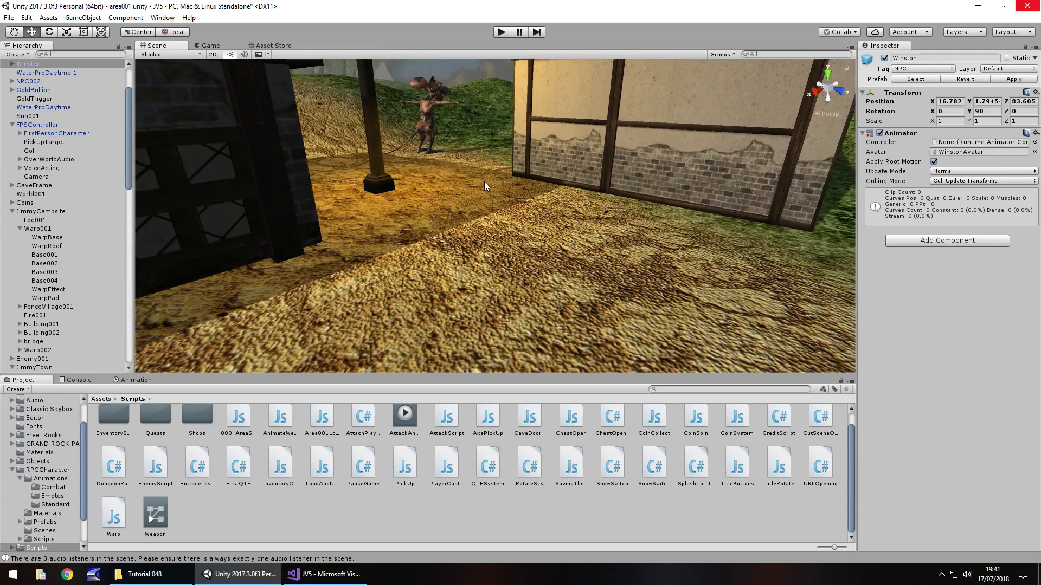
right_click_drag(584, 221, 594, 262)
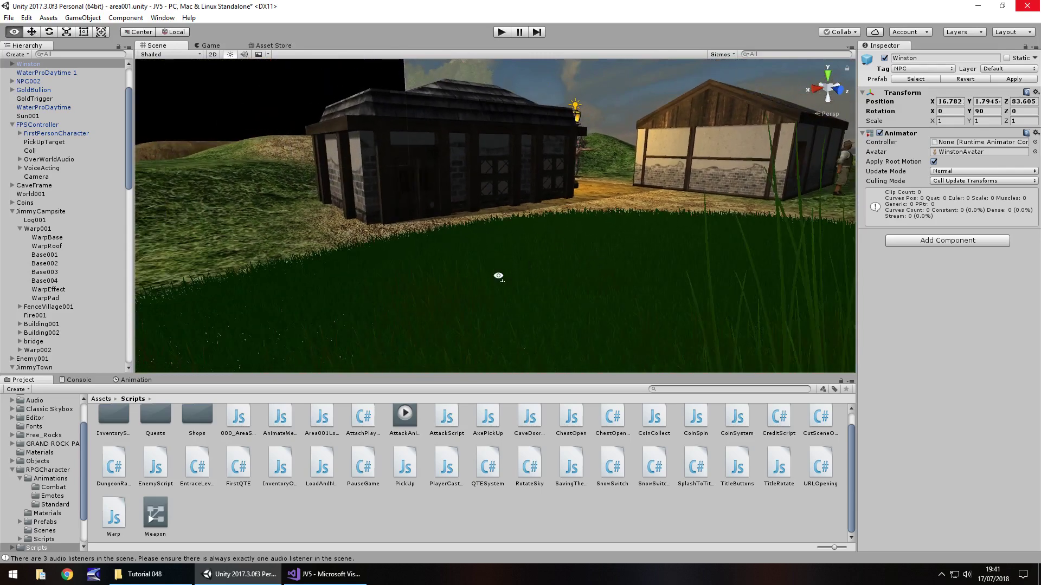
right_click_drag(494, 284, 636, 242)
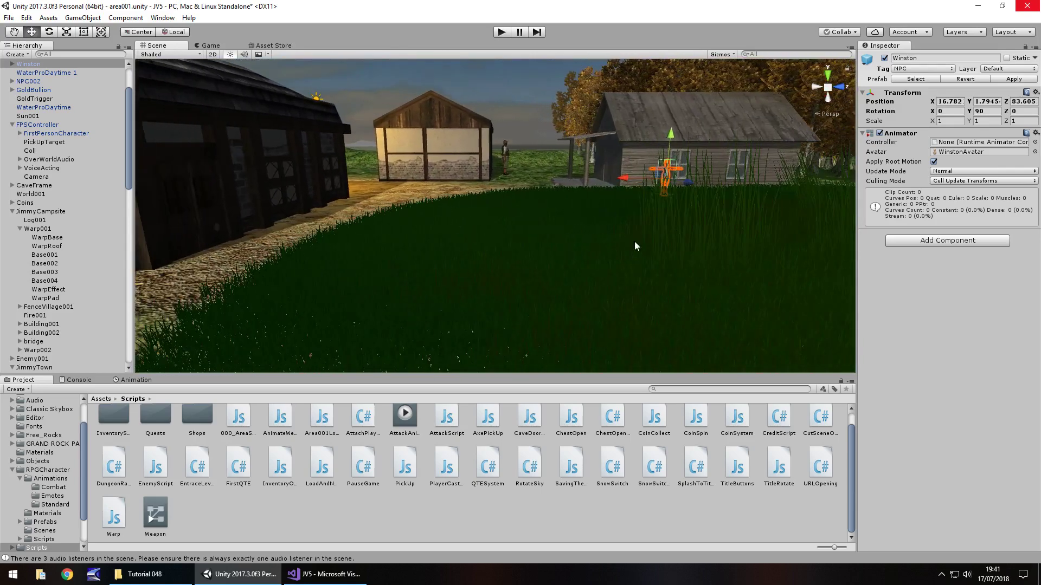
left_click(434, 190)
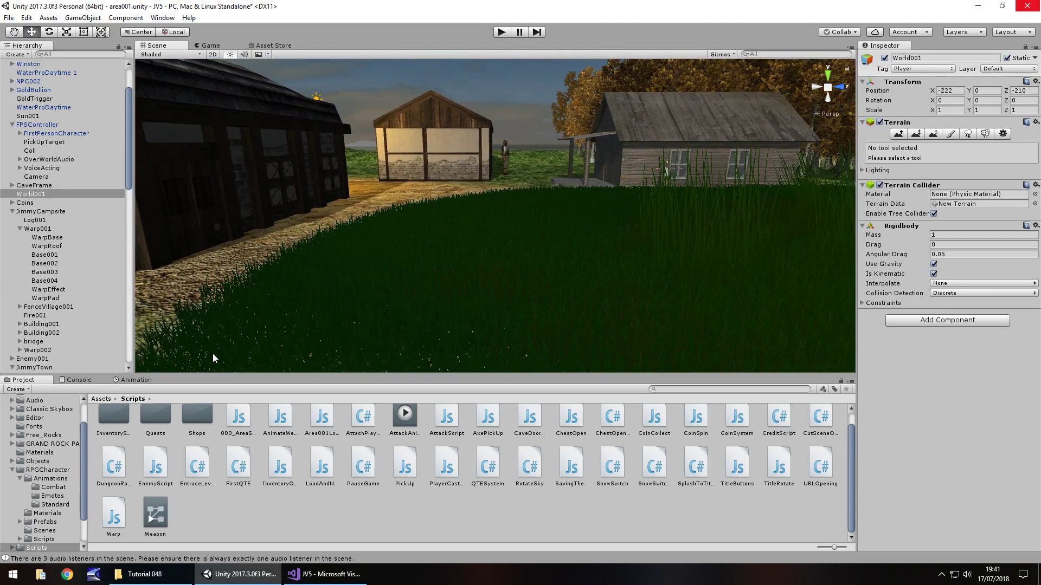
Open the Asset Store page for RPG Character Lite and read through the package description.
left_click(281, 48)
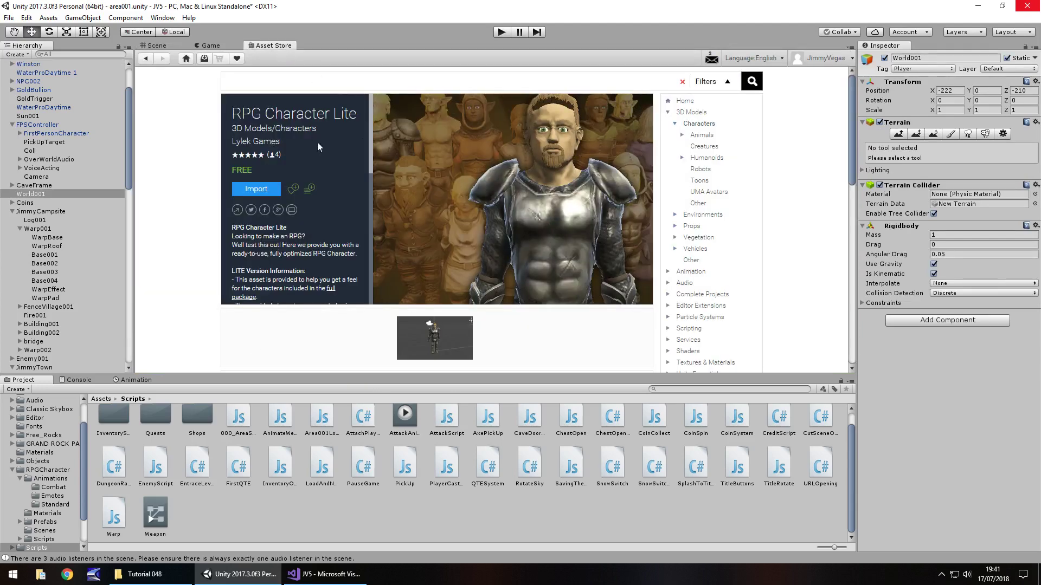
scroll(315, 230, "down", 3)
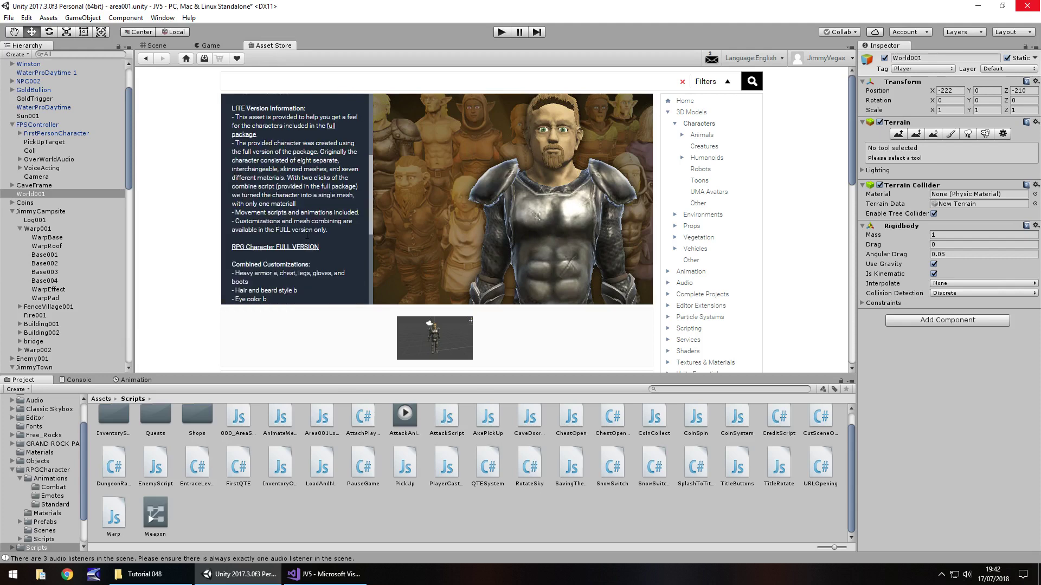
scroll(302, 233, "up", 3)
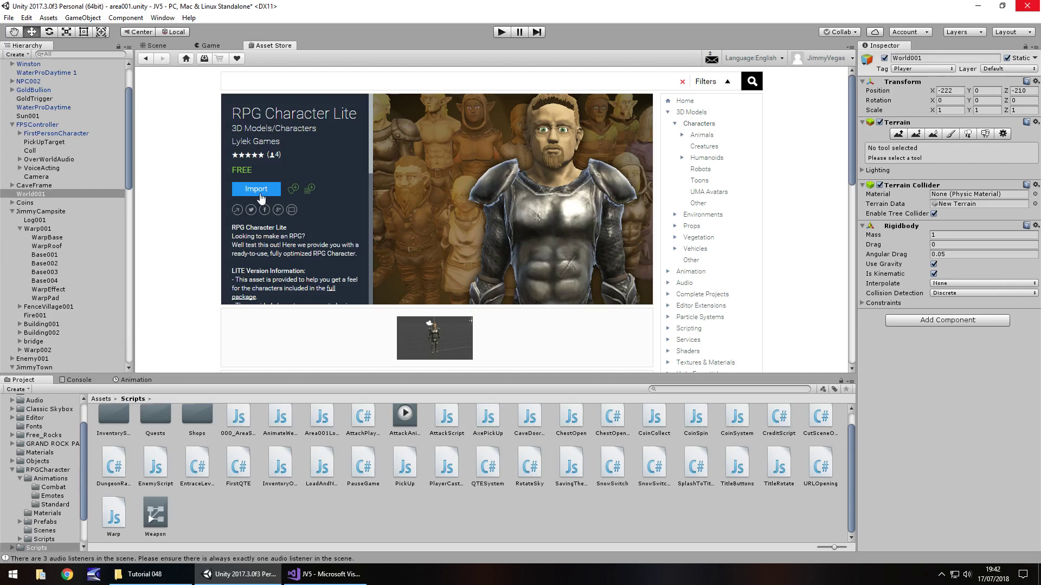
Place the Character prefab from the RPGCharacter Prefabs folder on the grass in front of the village houses.
left_click(47, 470)
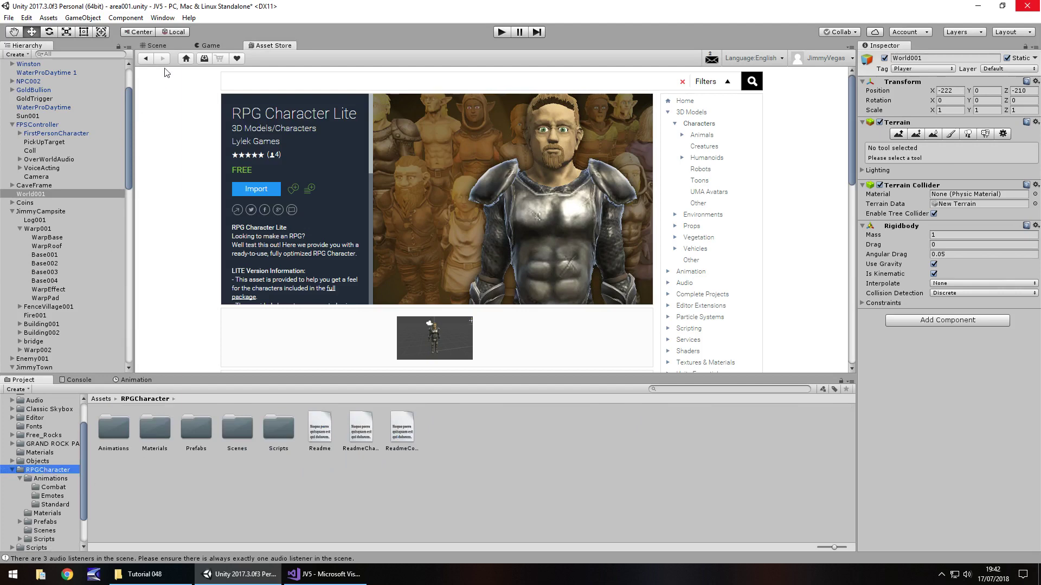
left_click(158, 46)
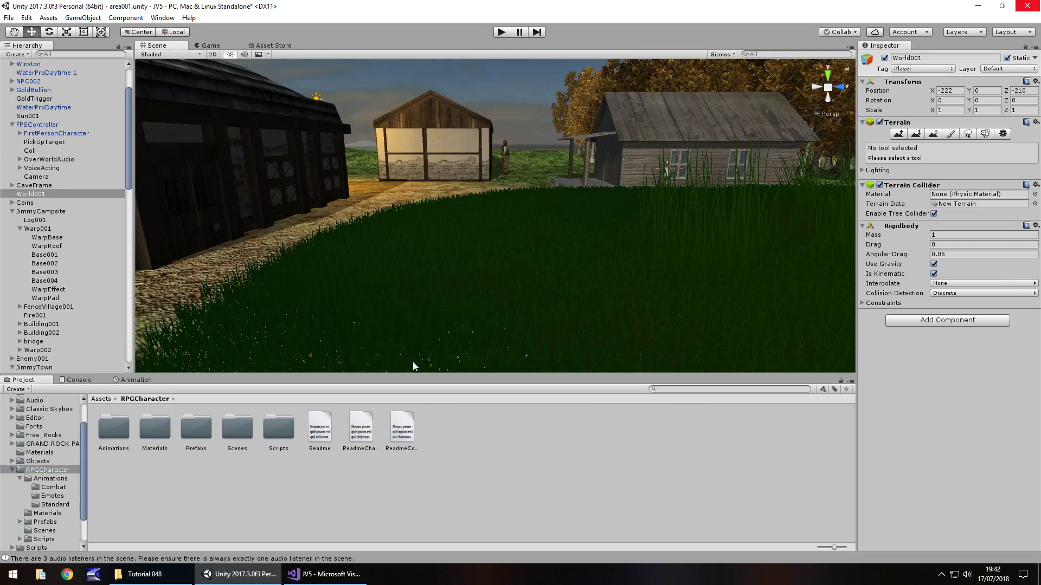
left_click(206, 431)
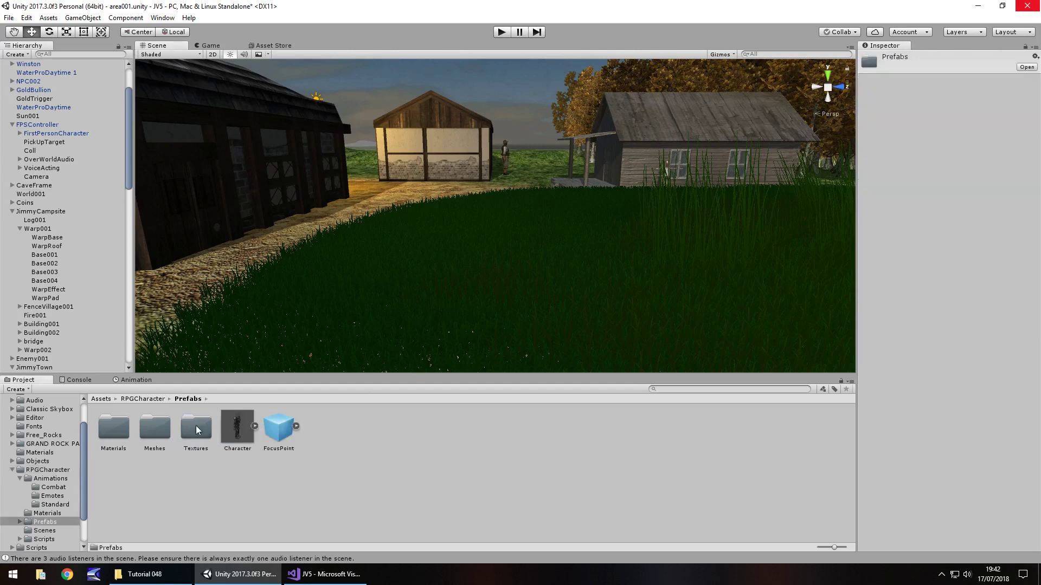
left_click_drag(236, 431, 472, 262)
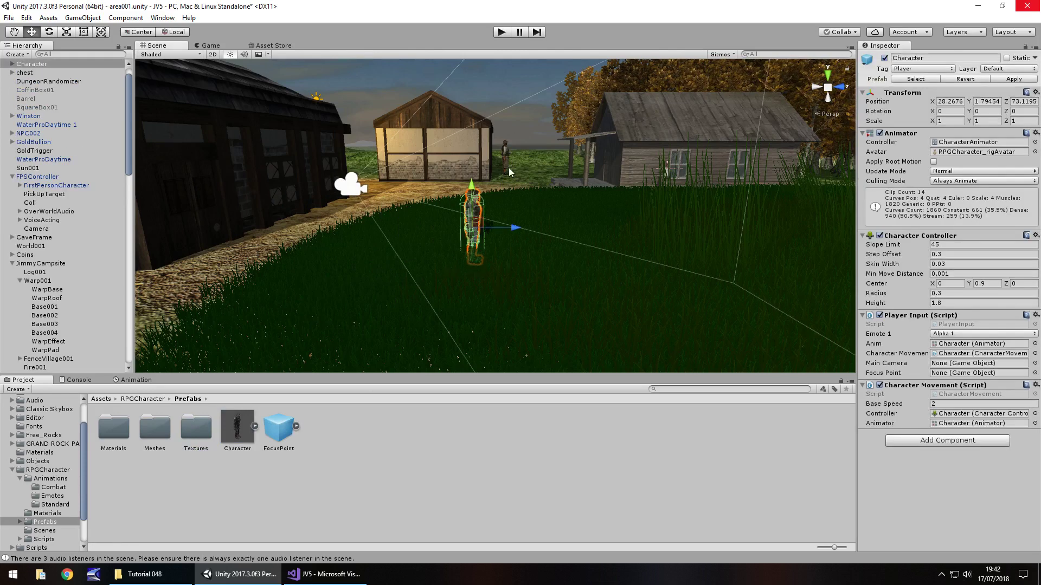
Set the new Character's scale to 1.5 on the X, Y and Z axes.
left_click(946, 120)
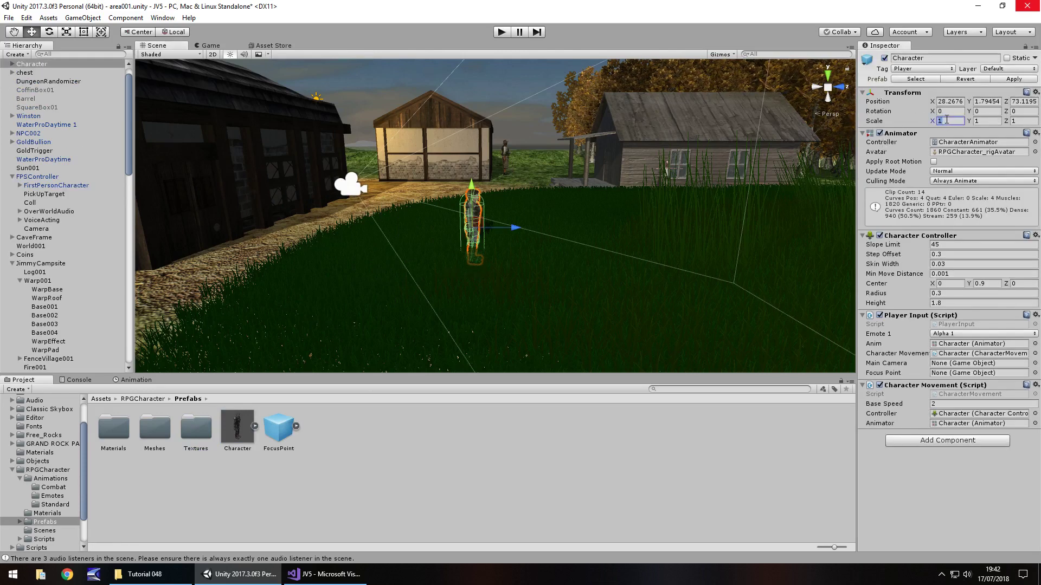
type("1.5")
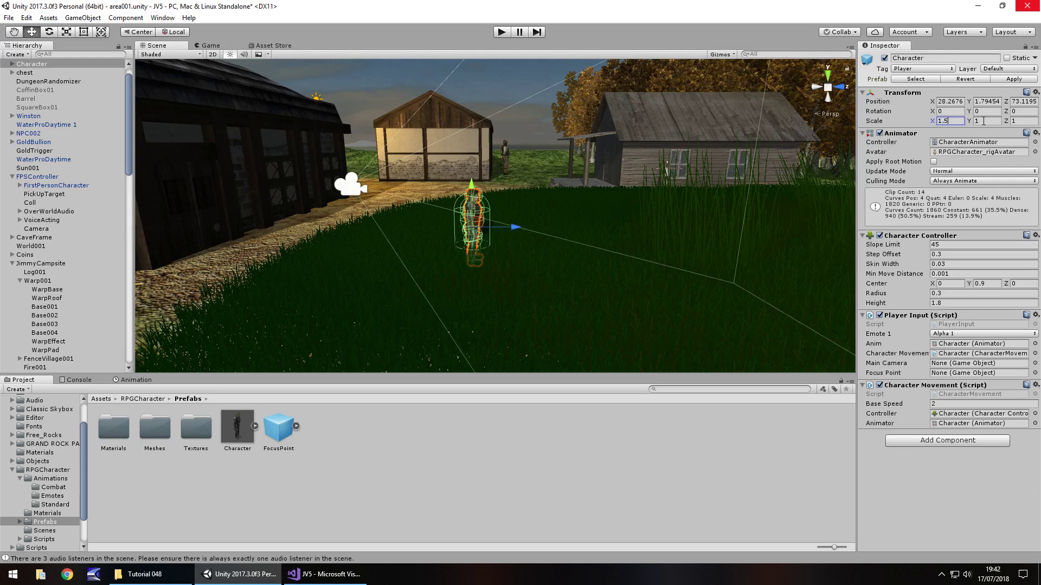
left_click(987, 122)
type("1.5")
key("Tab")
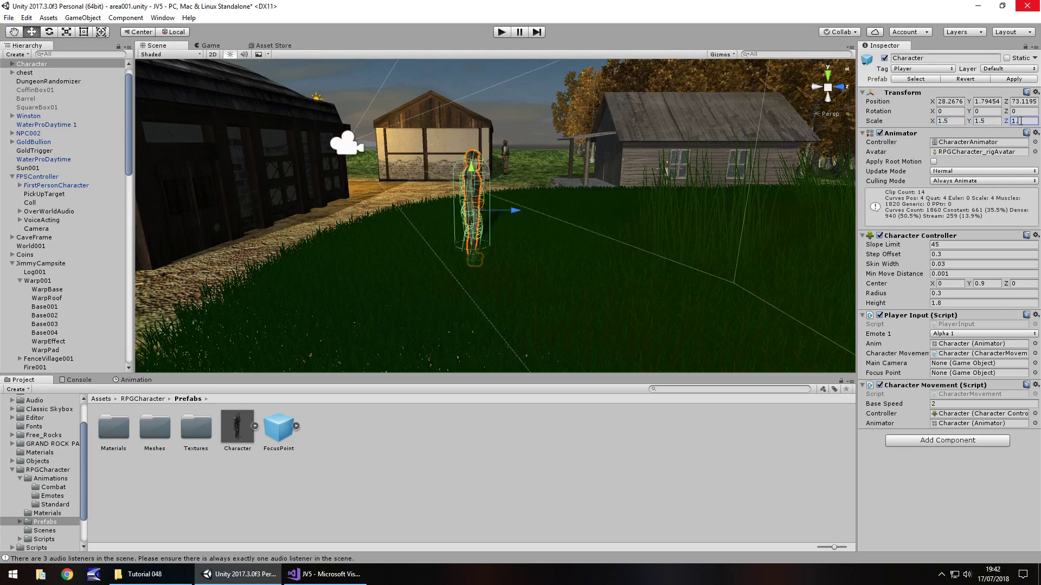
type("1.5")
Delete the FocusPoint child from the Character object.
double_click(16, 64)
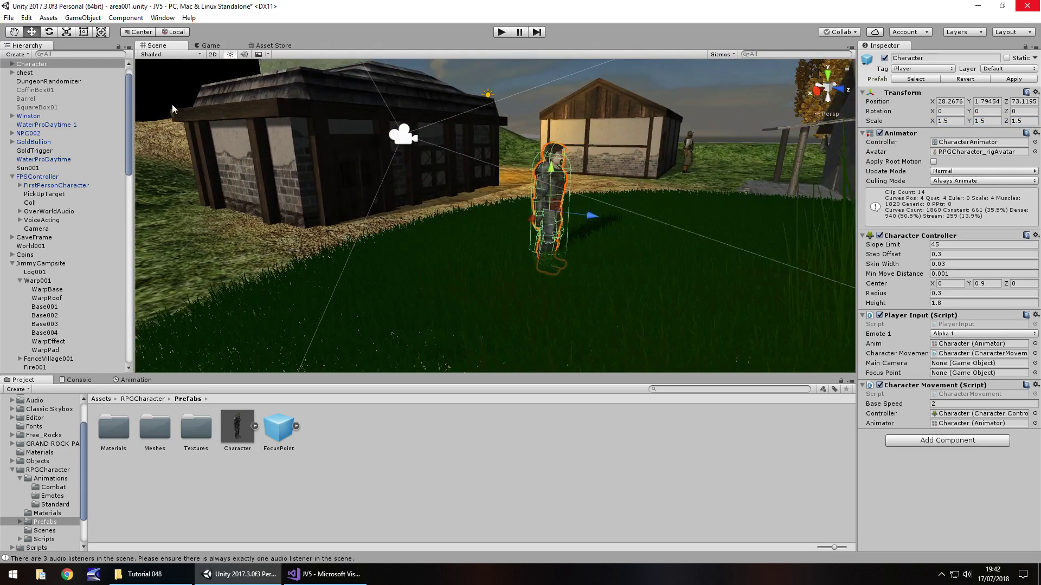
left_click(12, 64)
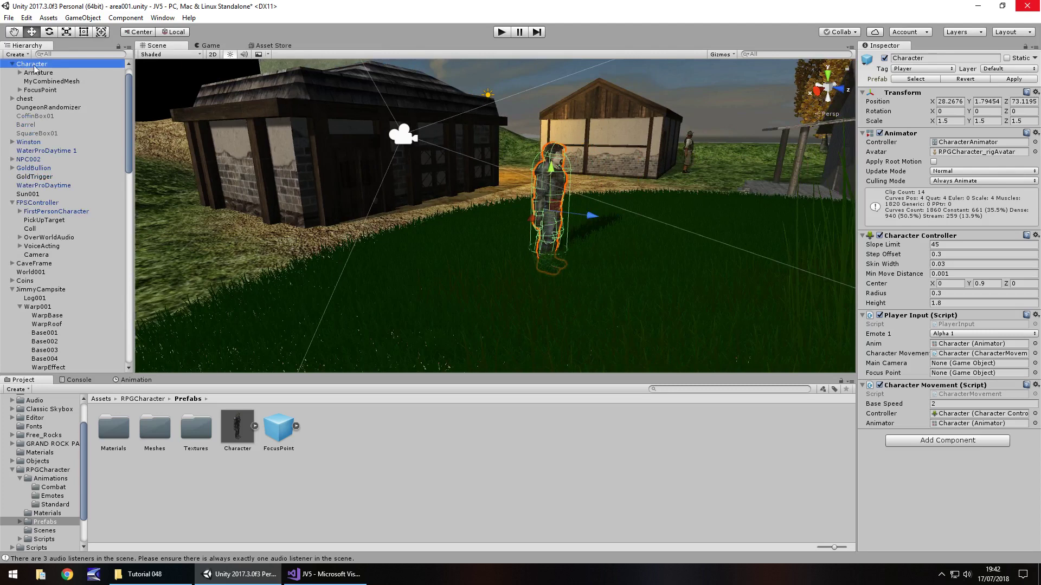
left_click(47, 90)
key("Delete")
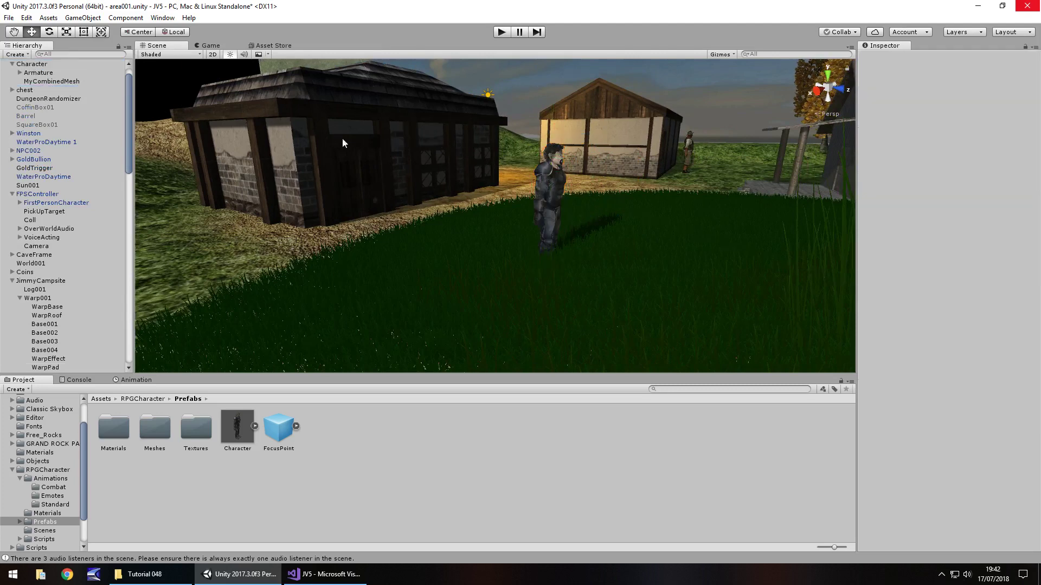
Look at the armoured character up close, test it in play mode and stop the game.
right_click_drag(447, 162, 421, 183)
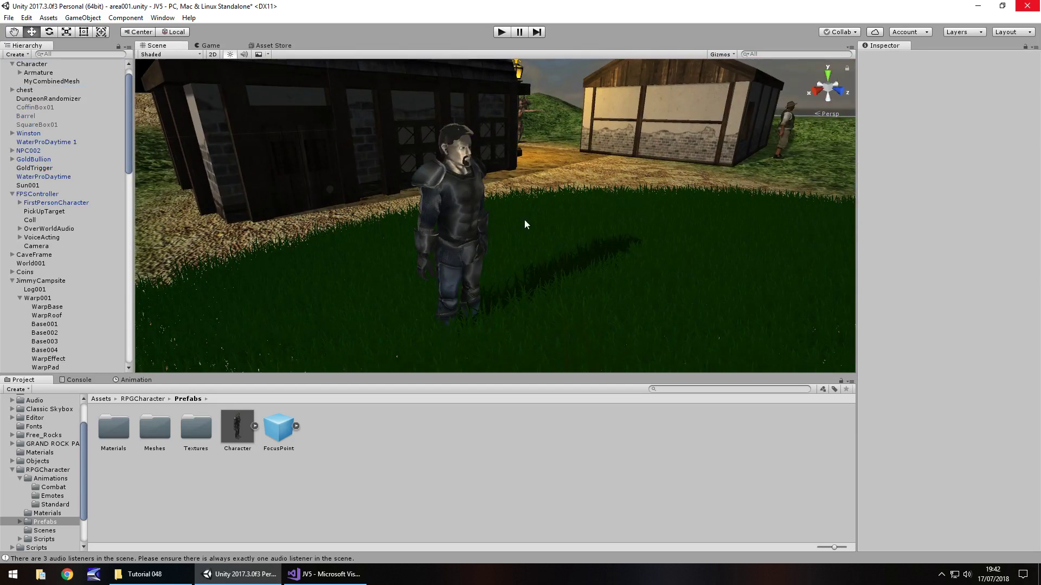
right_click_drag(524, 222, 498, 217)
left_click(500, 33)
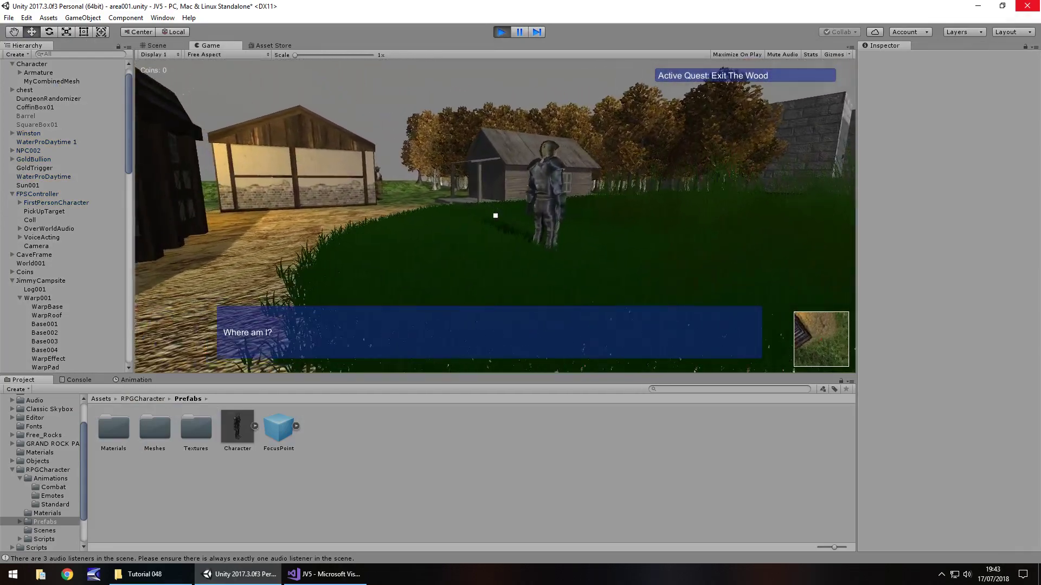
key("ctrl+p")
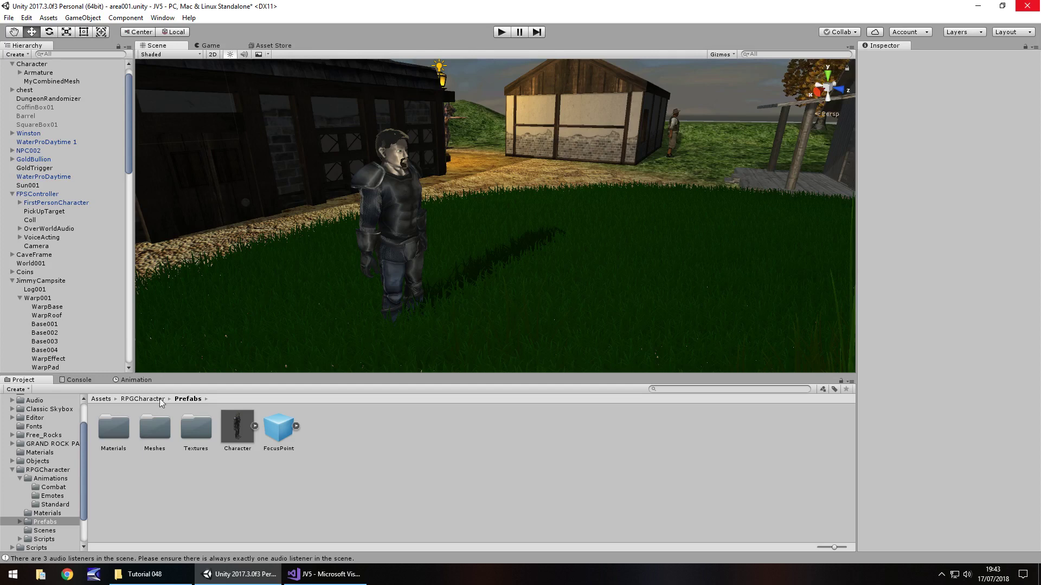
Open the RPGCharacter Standard animations folder and inspect the Standard_Walk clip and the Standard_Idle_2 model.
left_click(54, 479)
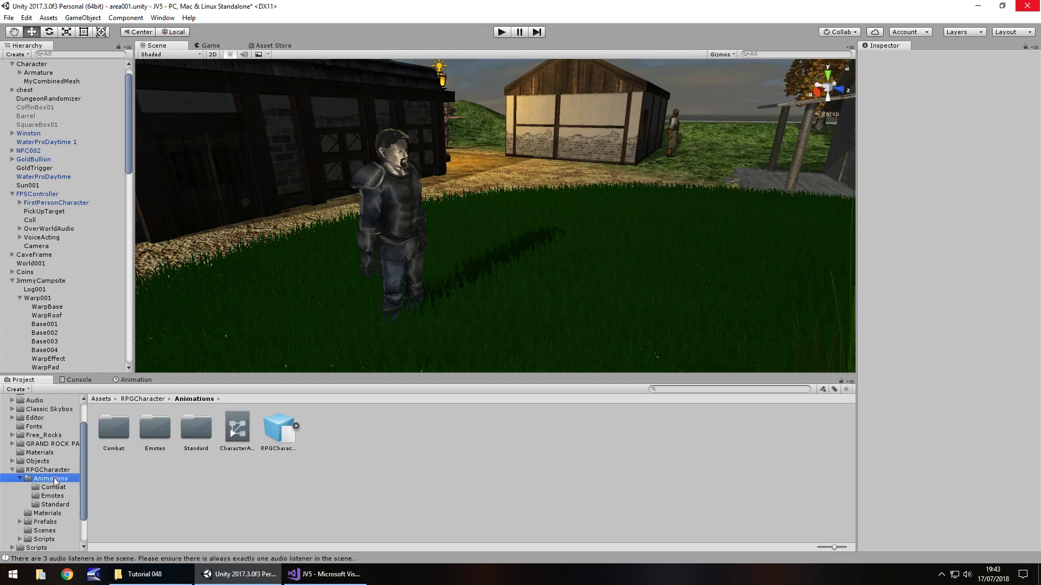
left_click(55, 506)
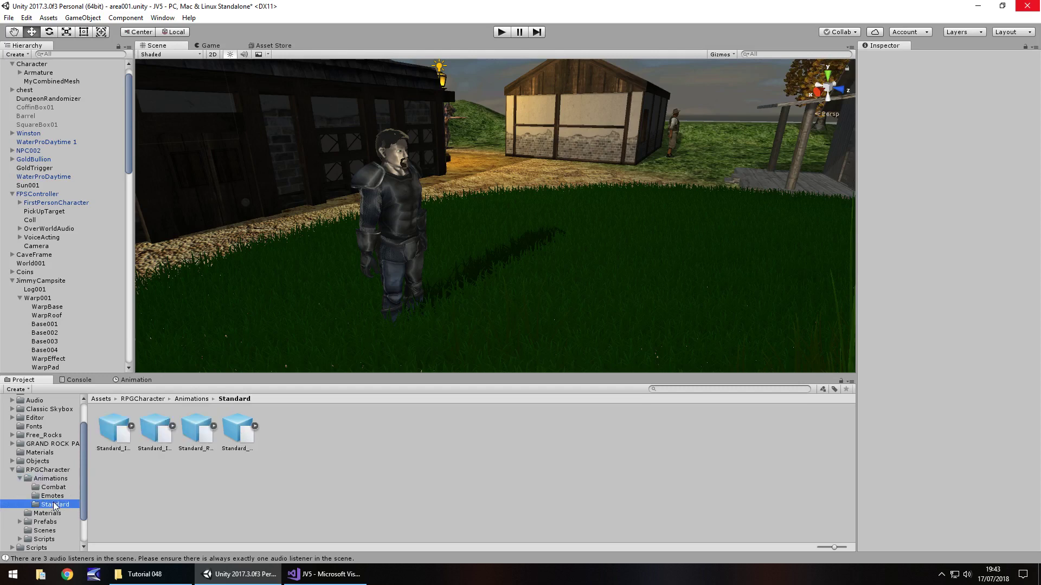
left_click(253, 426)
left_click(321, 429)
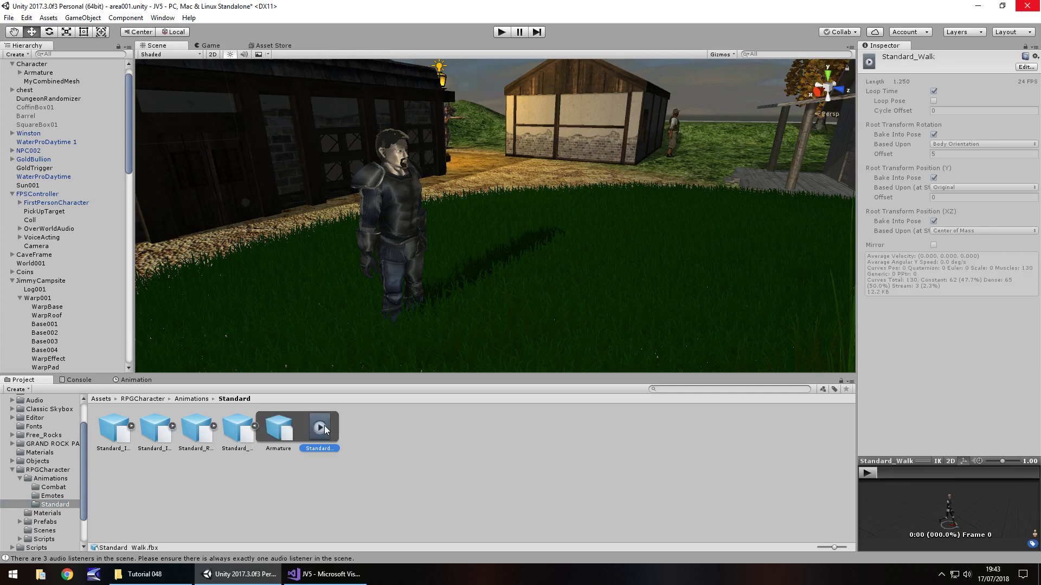
left_click(156, 431)
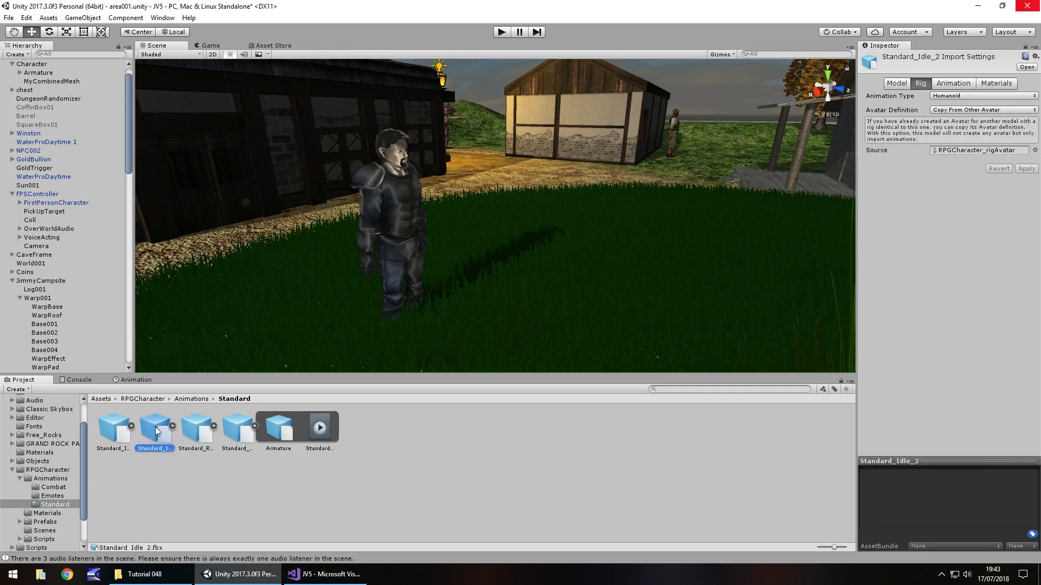
Set the Standard_Idle model's rig to the Generic animation type with its avatar created from this model, and apply it.
left_click(120, 431)
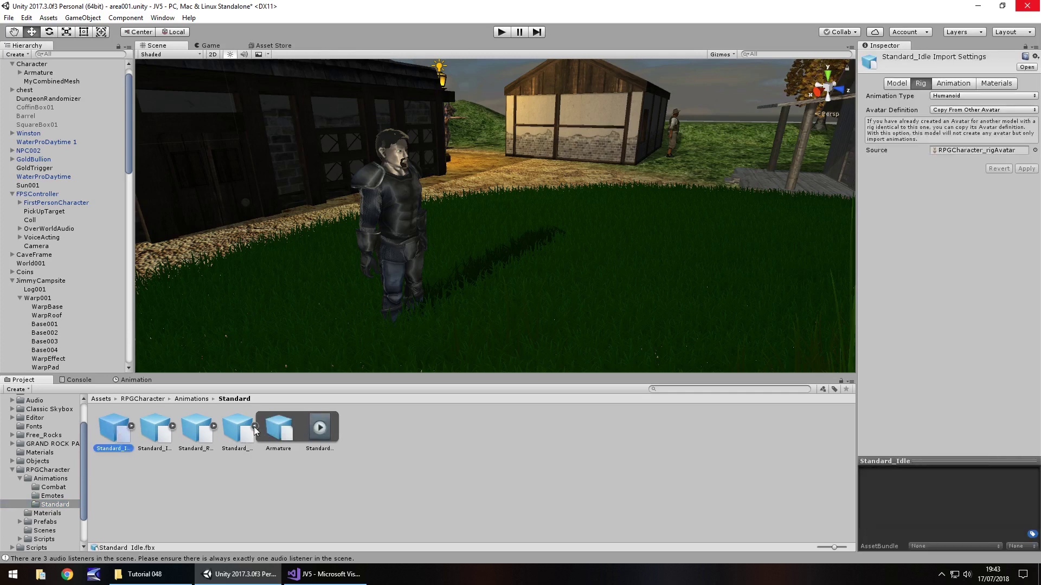
left_click(254, 426)
left_click(131, 426)
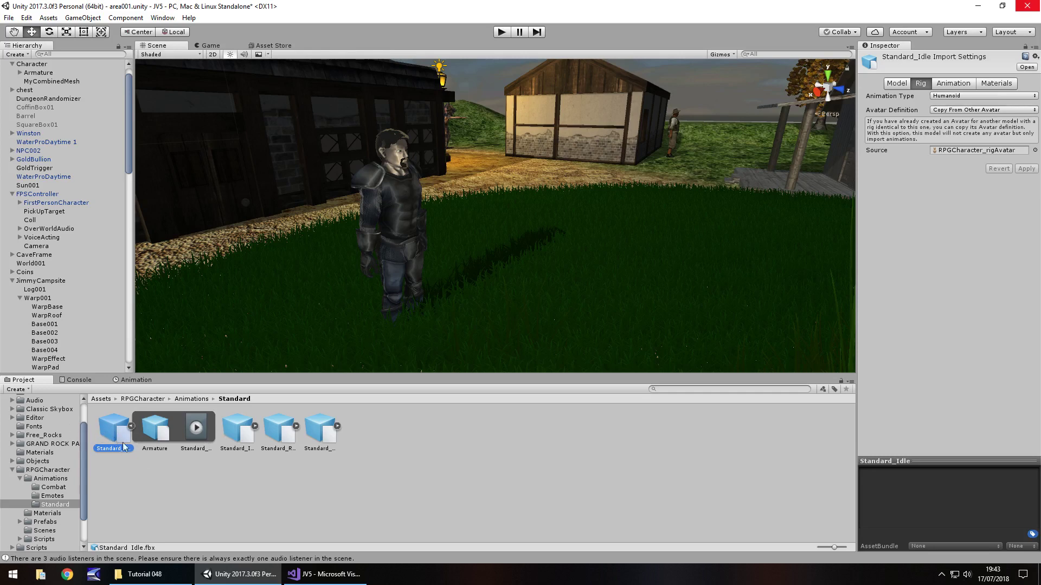
left_click(936, 100)
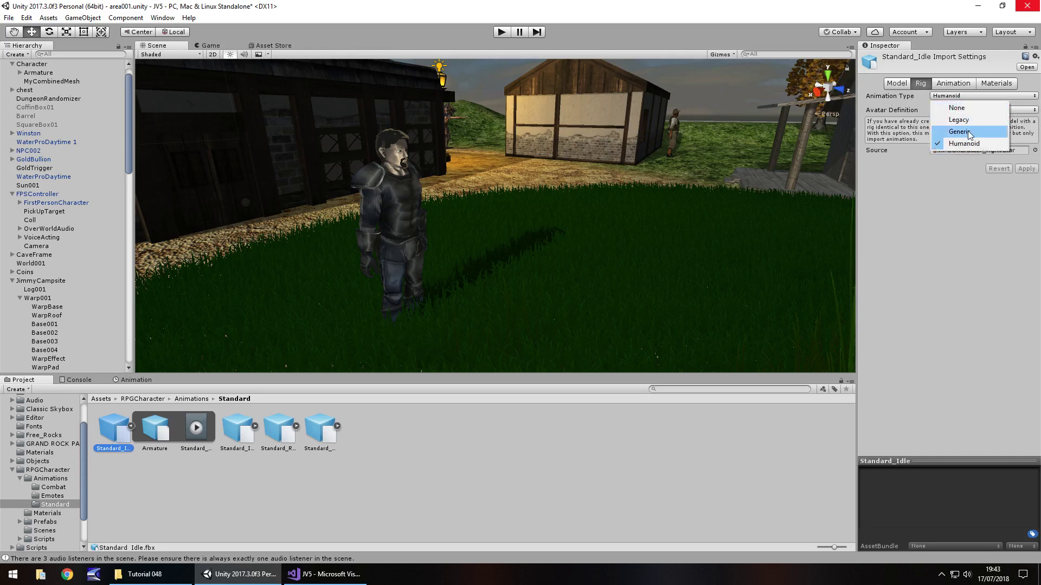
left_click(968, 130)
left_click(957, 111)
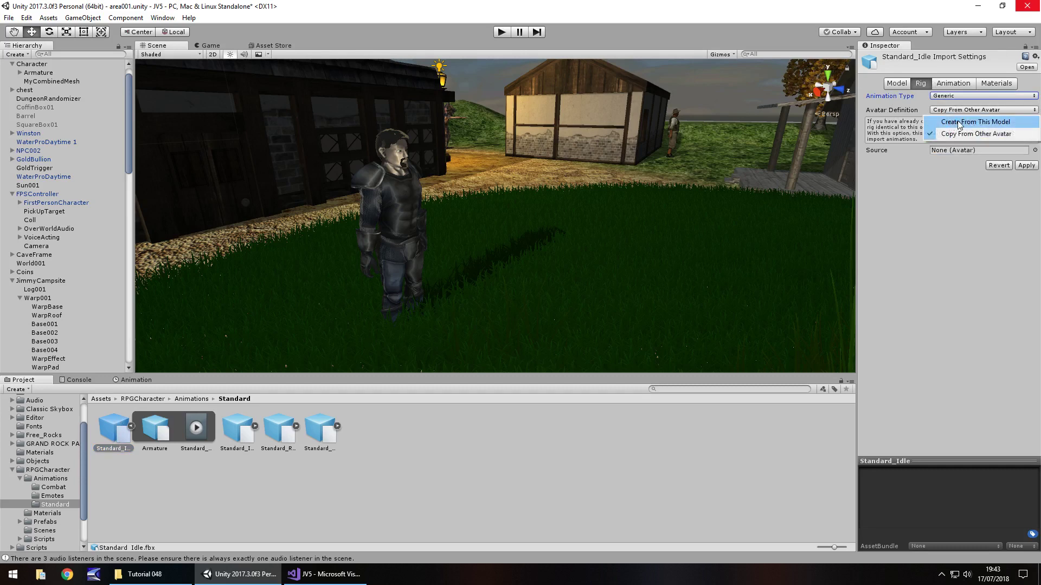
left_click(959, 123)
left_click(1026, 145)
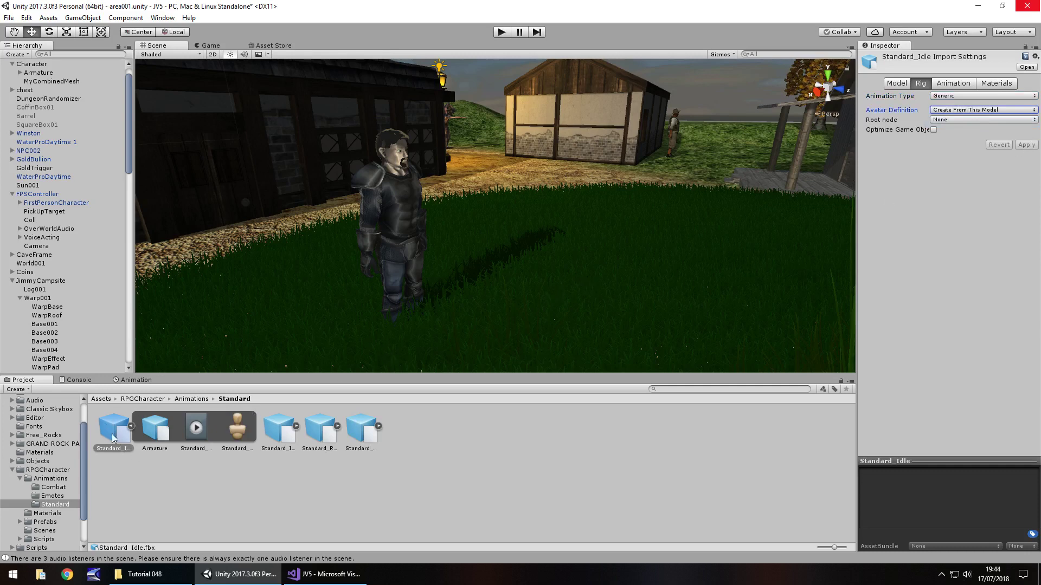
Duplicate the Standard_Idle animation clip out of its model as a separate file in the Standard folder.
left_click(235, 427)
left_click(296, 427)
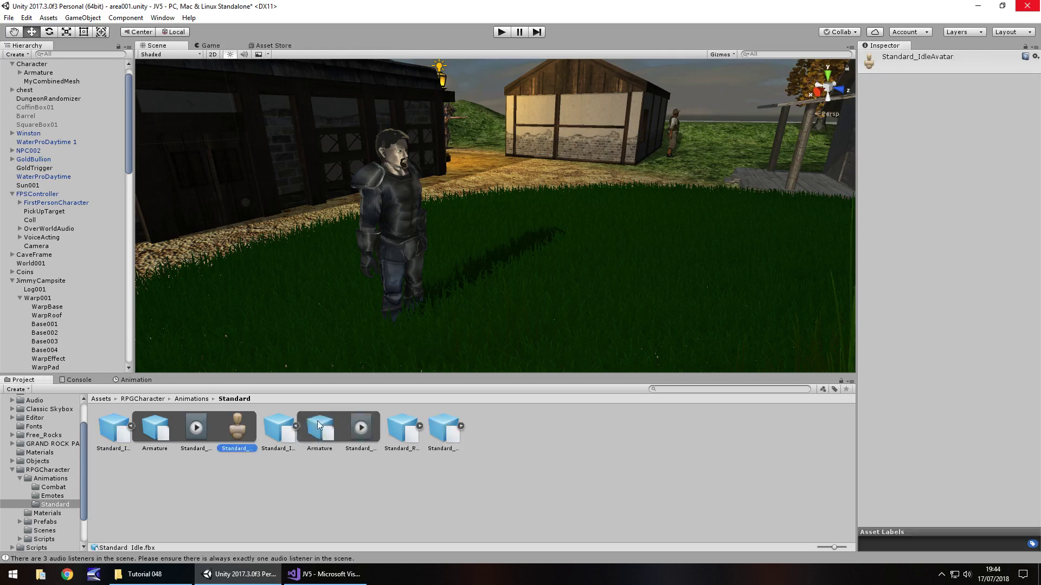
left_click(296, 427)
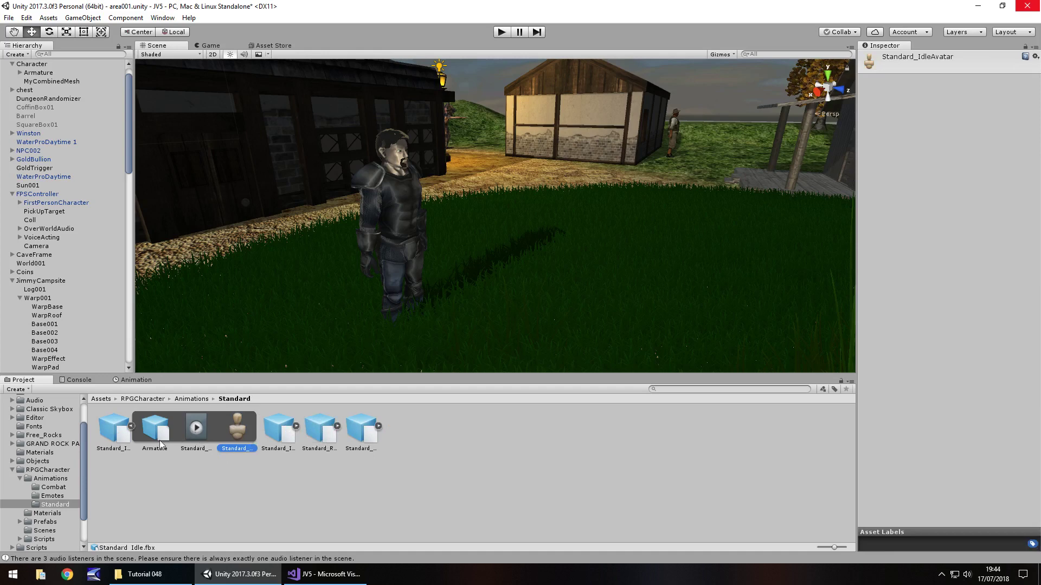
left_click(154, 424)
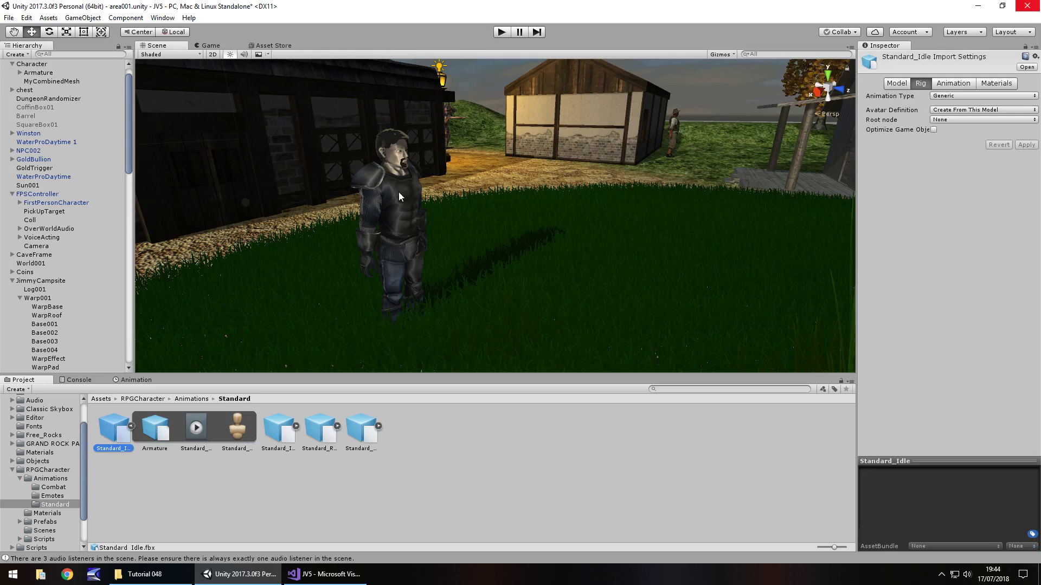
left_click(201, 431)
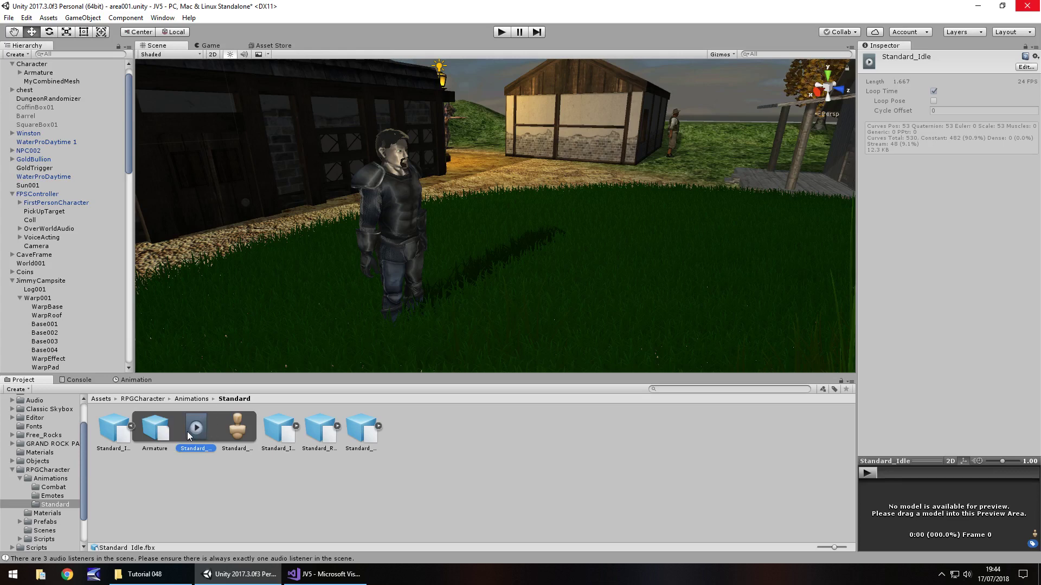
key("ctrl+d")
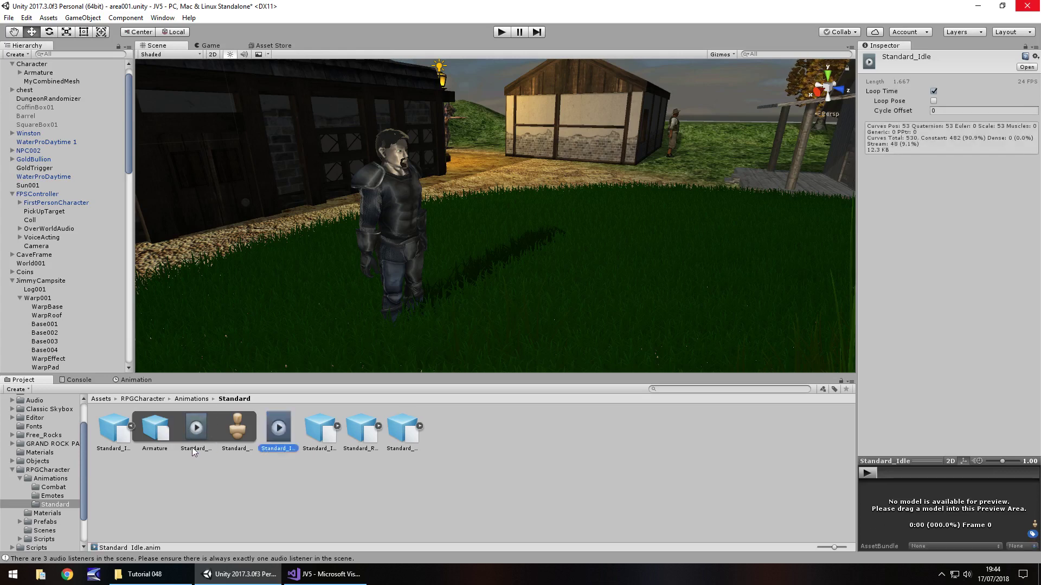
left_click(132, 426)
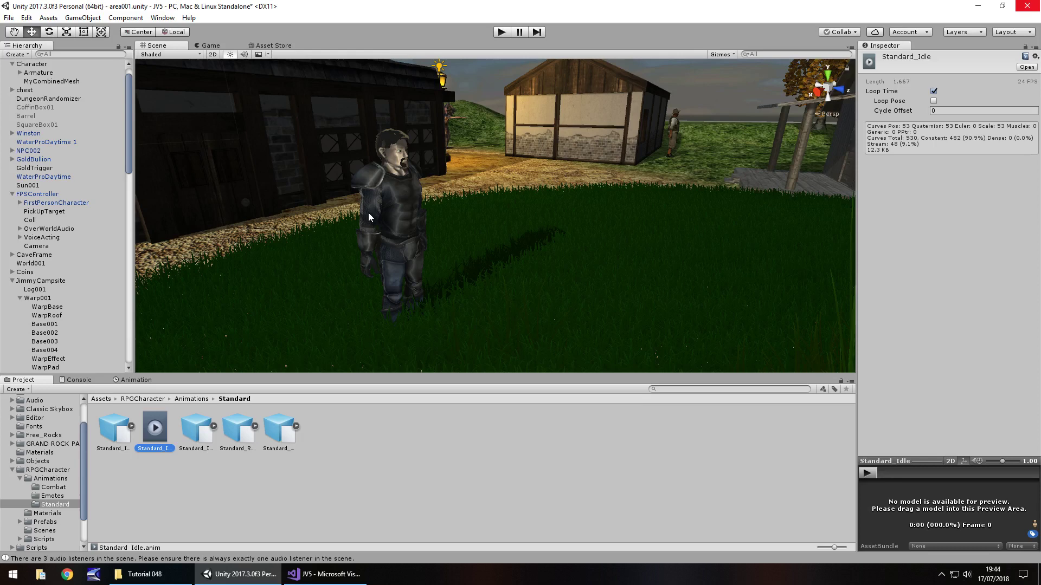
Mark the duplicated Standard_Idle clip as Legacy in Debug mode and set its wrap mode to Loop in Normal mode.
left_click(1035, 50)
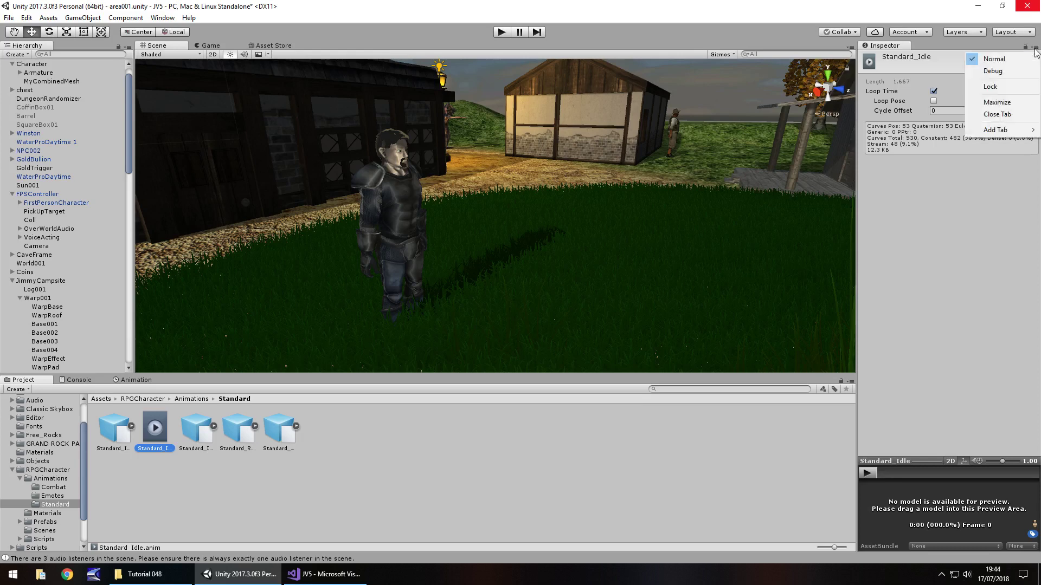
left_click(997, 69)
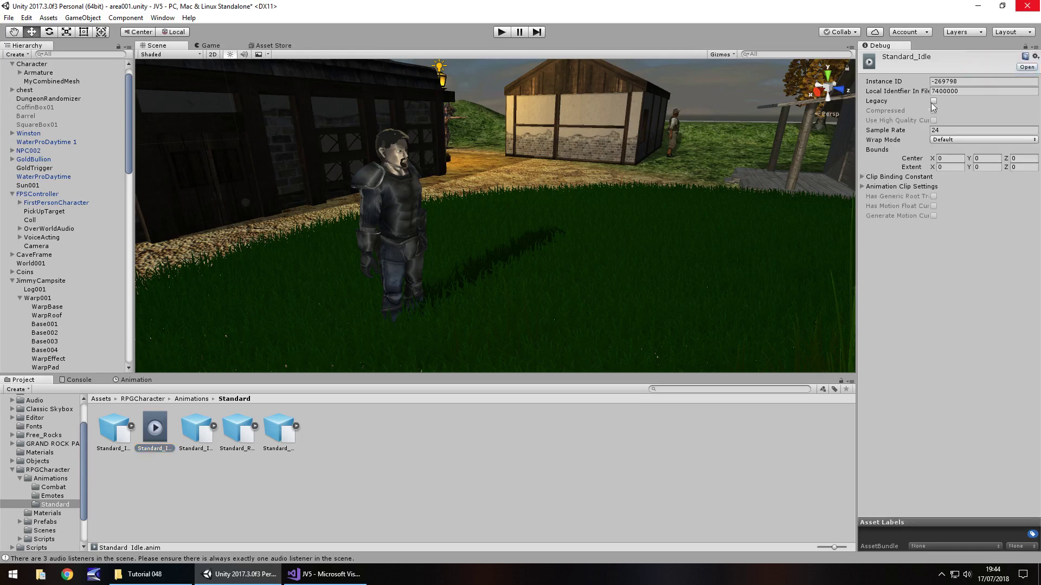
left_click(933, 101)
left_click(1036, 46)
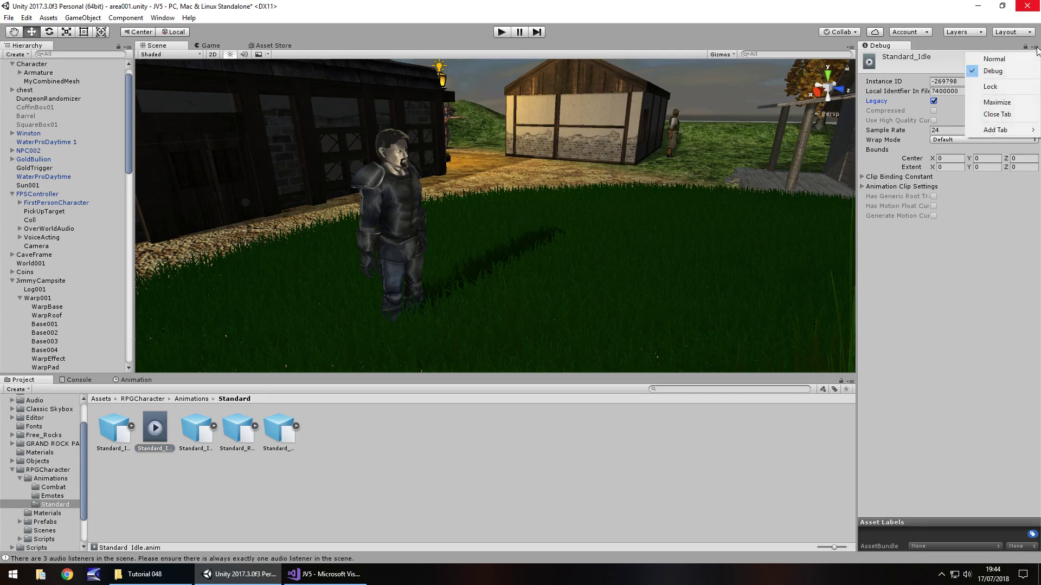
left_click(1011, 61)
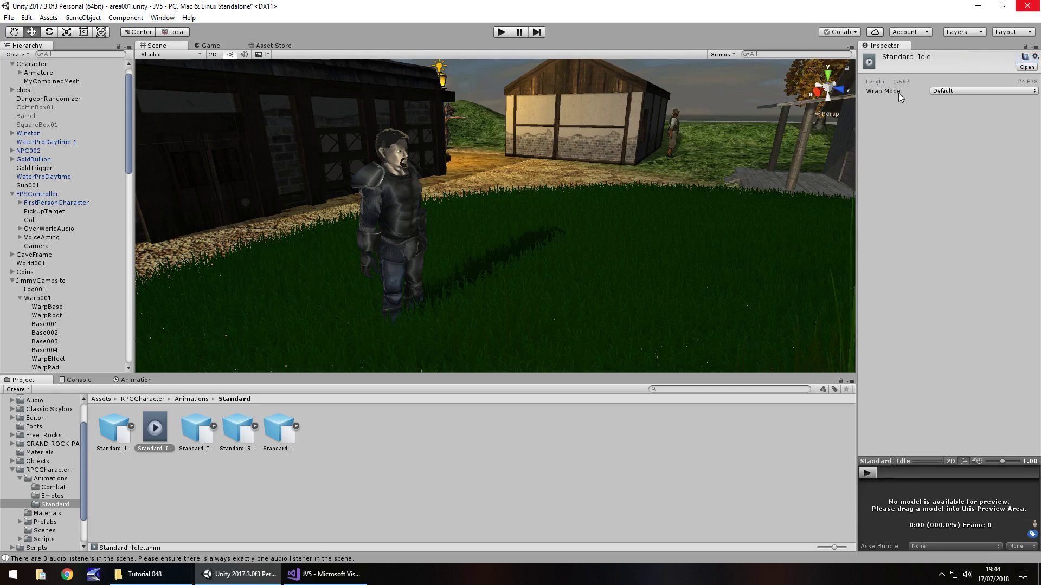
left_click(949, 91)
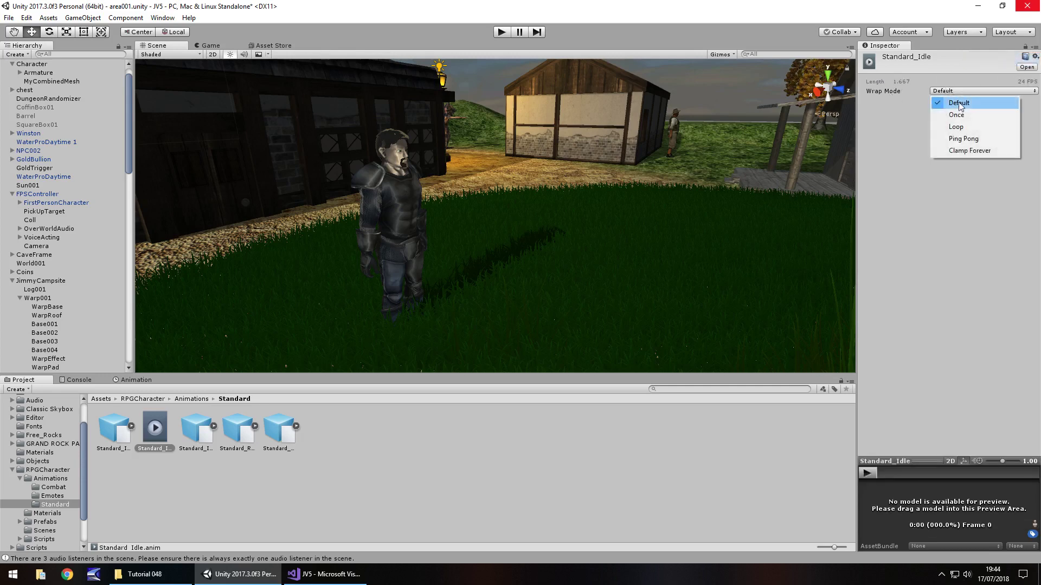
left_click(969, 129)
Remove the Character Controller, Player Input, Character Movement and Animator components from the Character object.
left_click(31, 65)
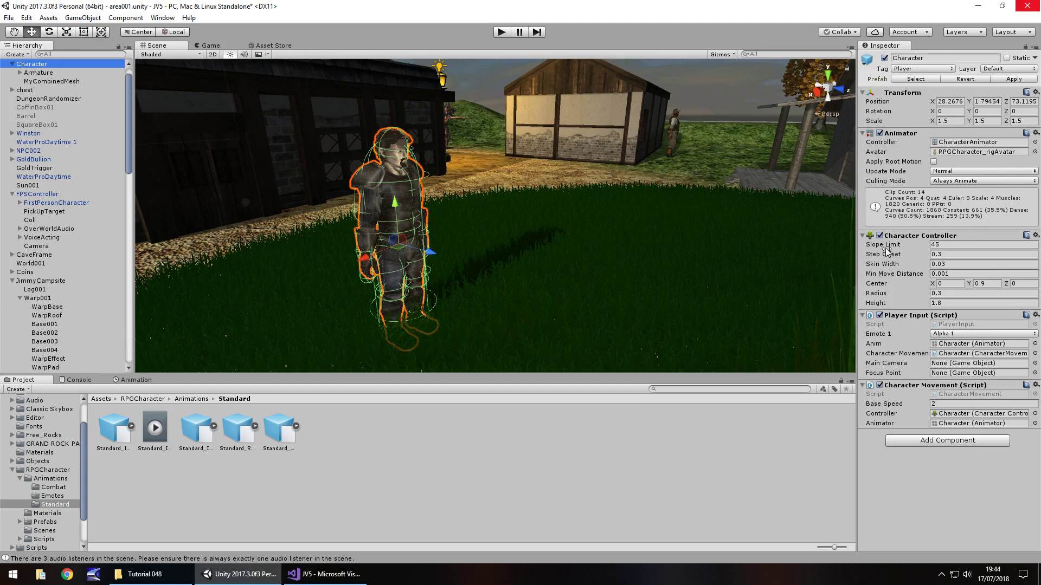
right_click(901, 239)
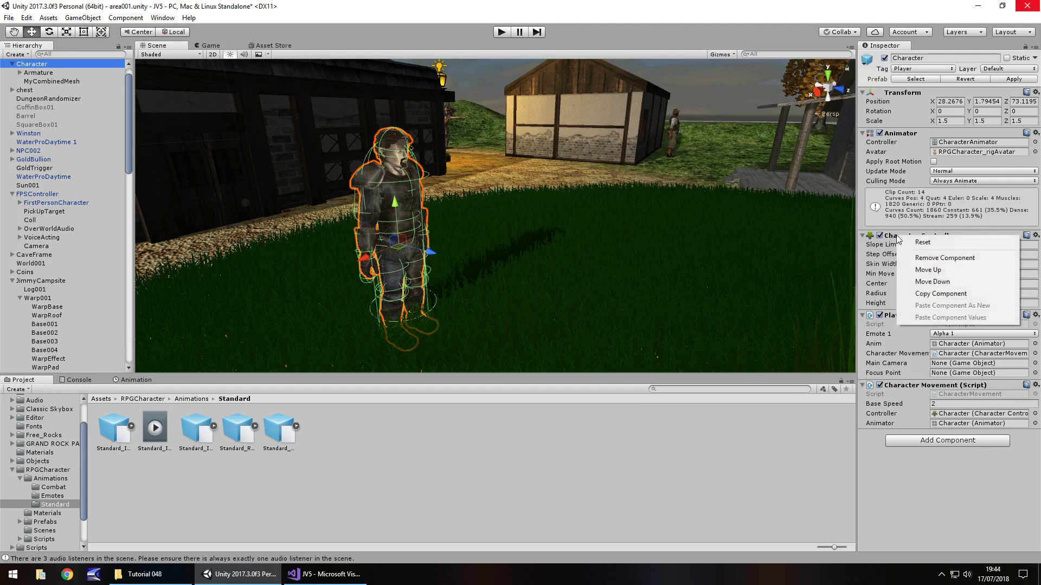
left_click(951, 261)
right_click(909, 241)
left_click(951, 260)
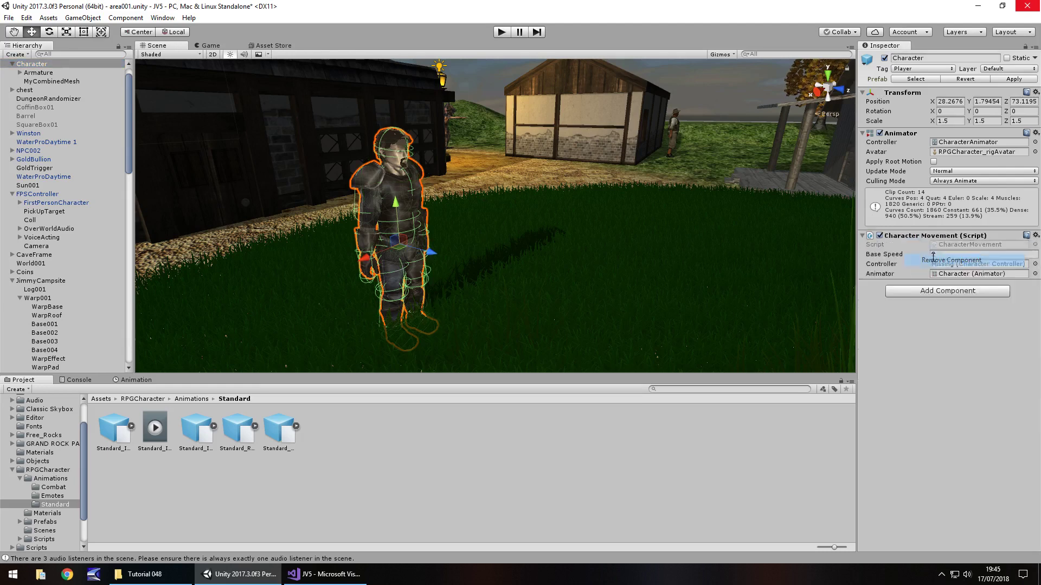
right_click(910, 238)
left_click(927, 261)
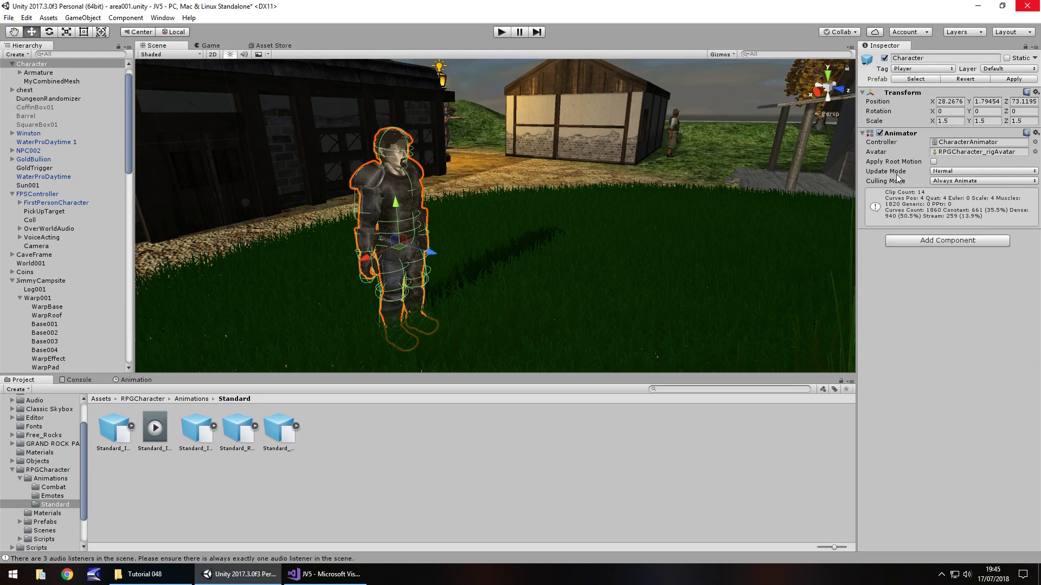
right_click(904, 133)
left_click(928, 156)
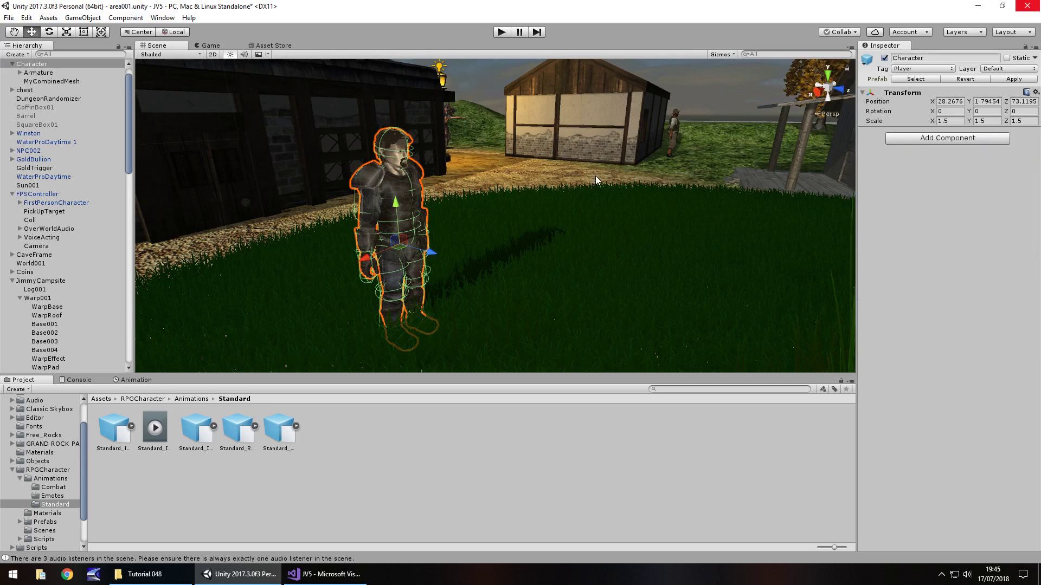
Add an Animation component to the Character object.
left_click(942, 140)
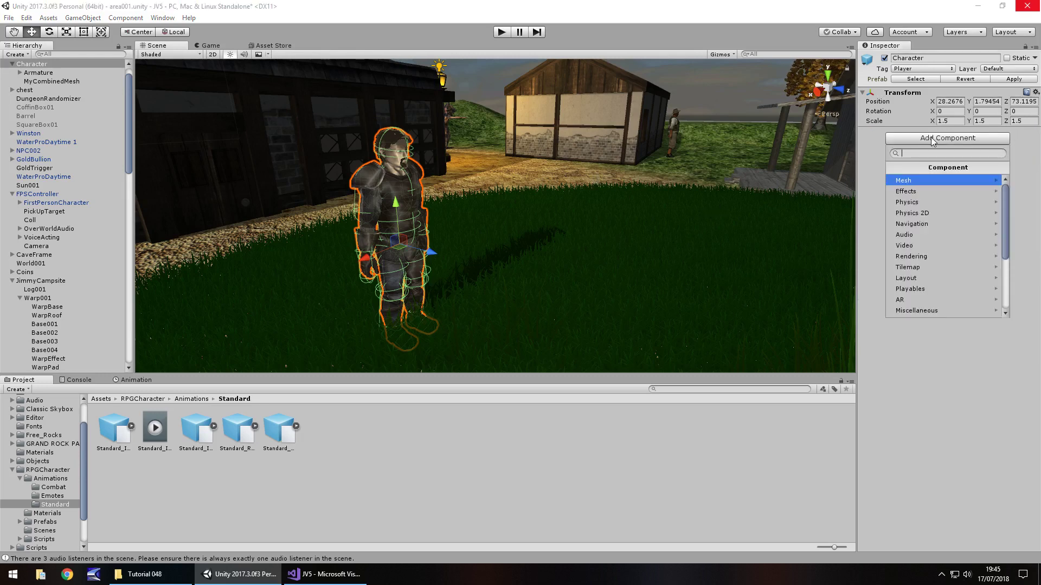
type("anim")
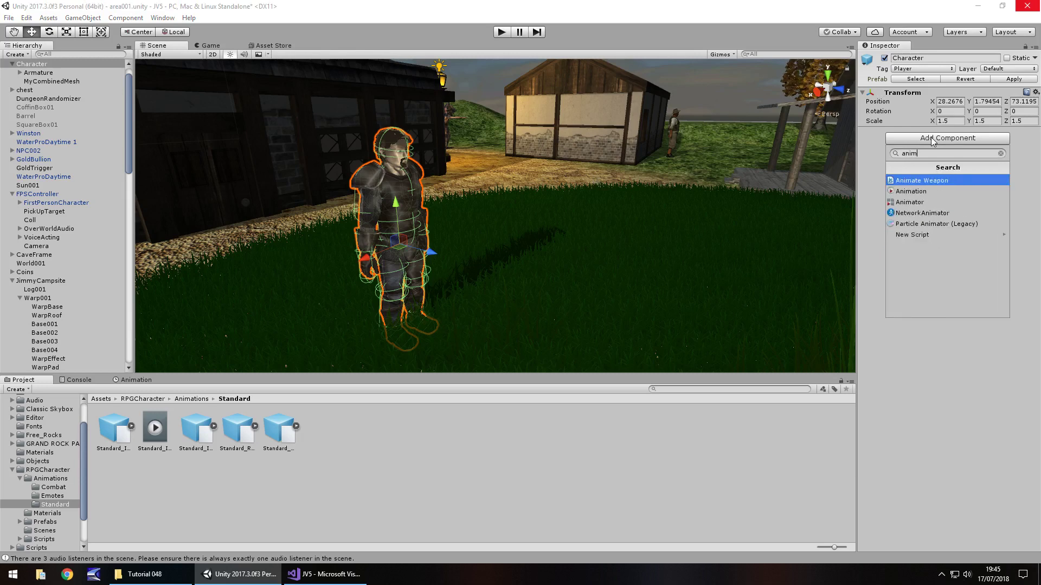
left_click(920, 191)
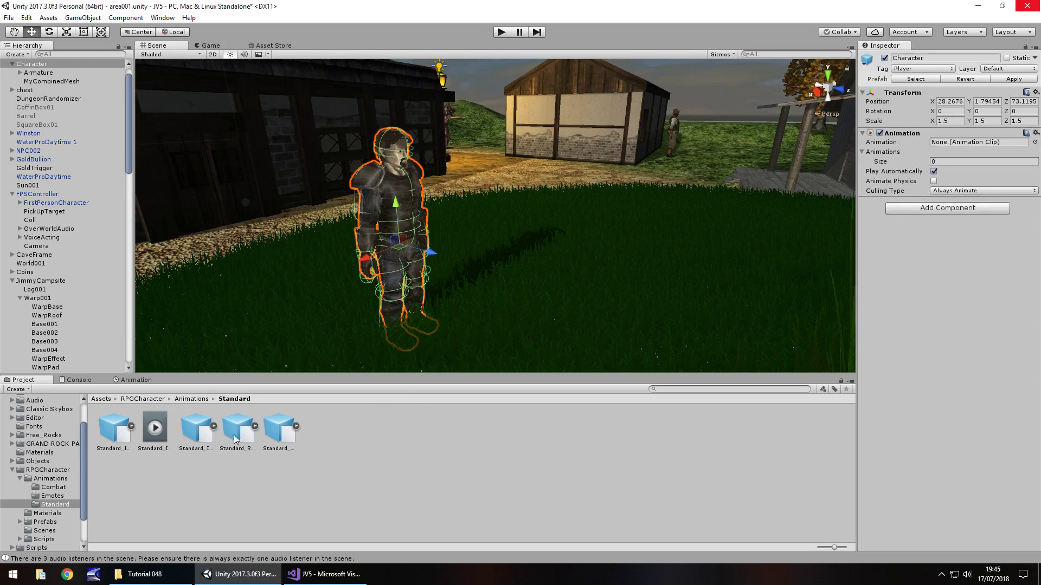
Rename the duplicated Standard_Idle clip to Idle and assign it as the animation of the Character's Animation component.
left_click(155, 428)
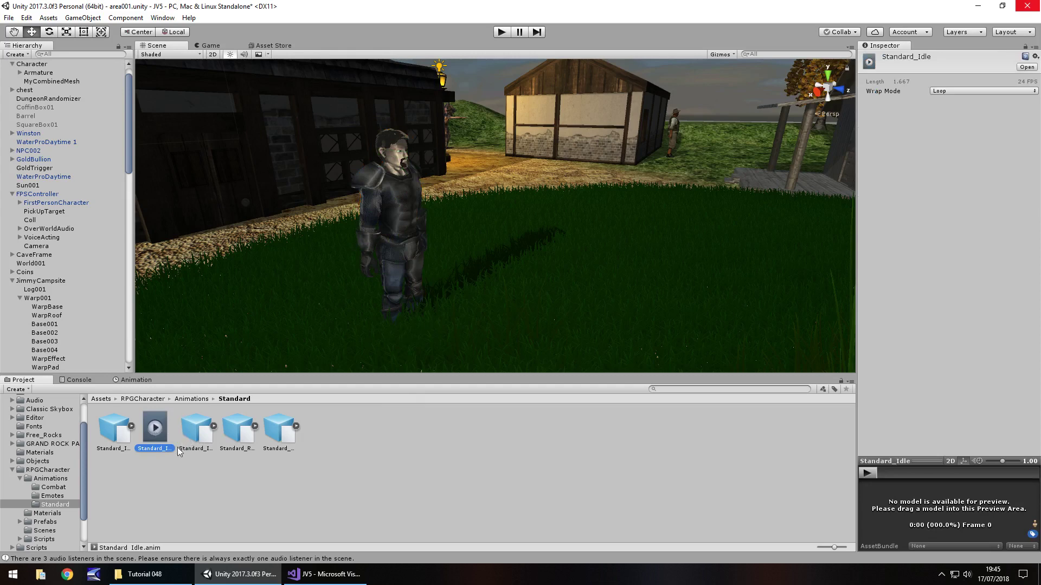
left_click(158, 454)
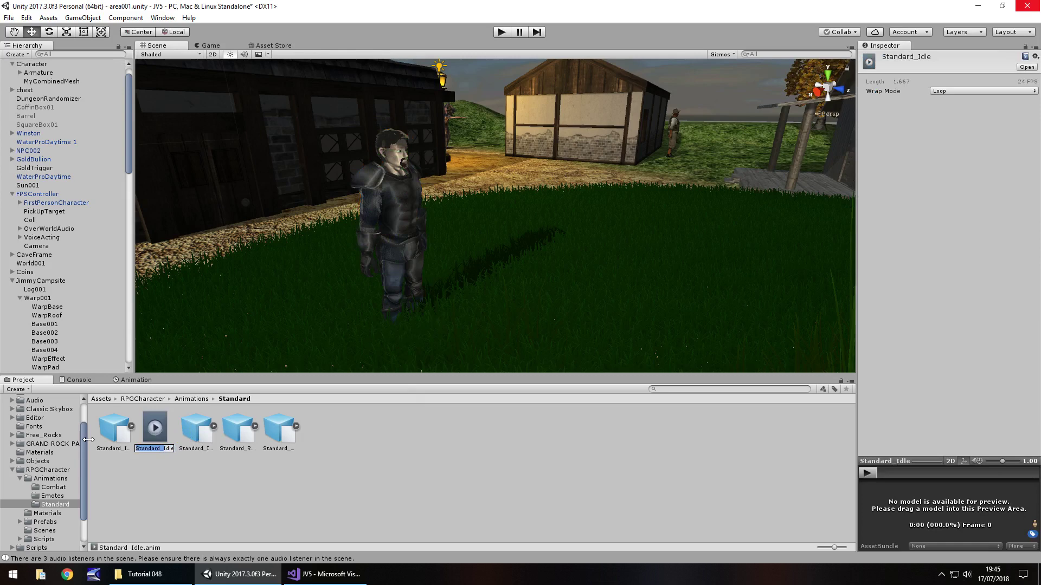
type("Idle")
key("Return")
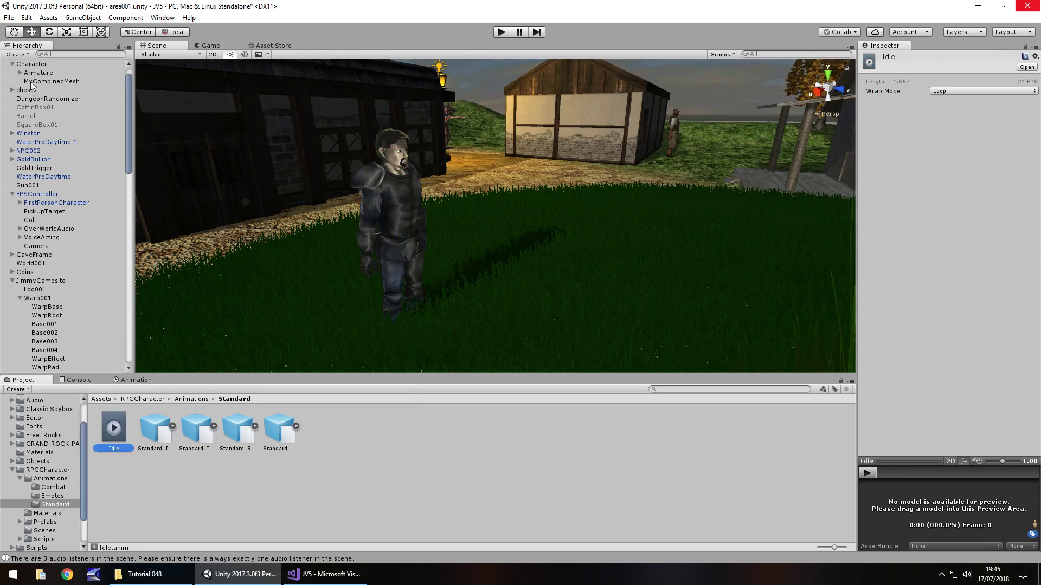
left_click(39, 65)
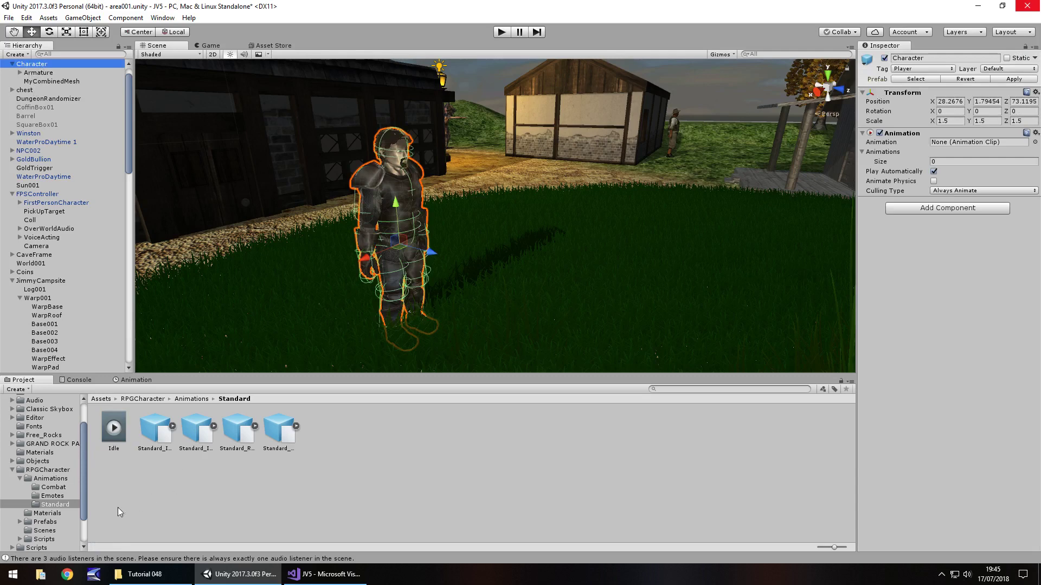
left_click_drag(114, 431, 957, 143)
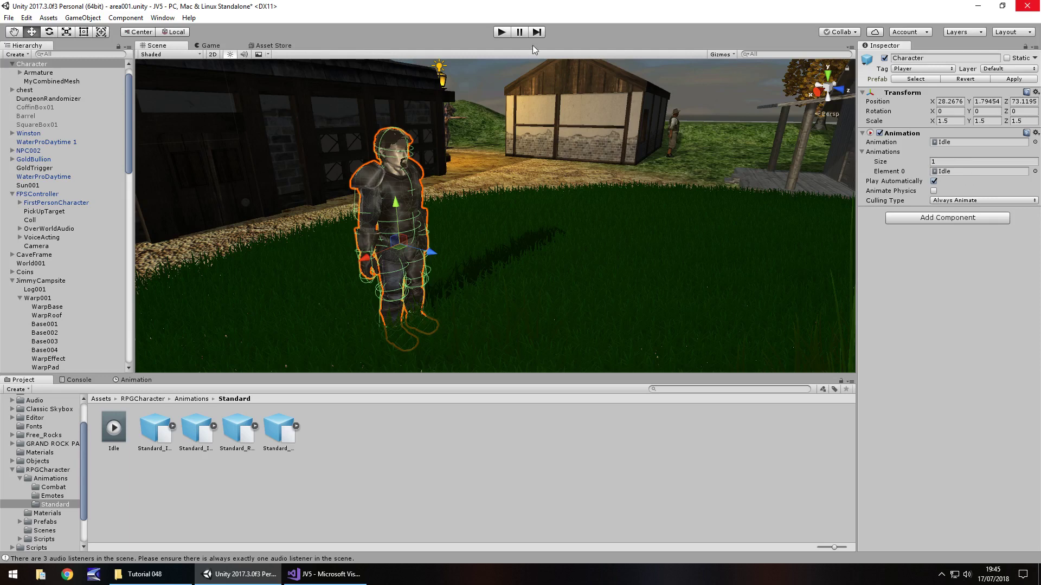
Play the game, walk around the armoured Character to check its idle animation, and stop playback.
left_click(502, 32)
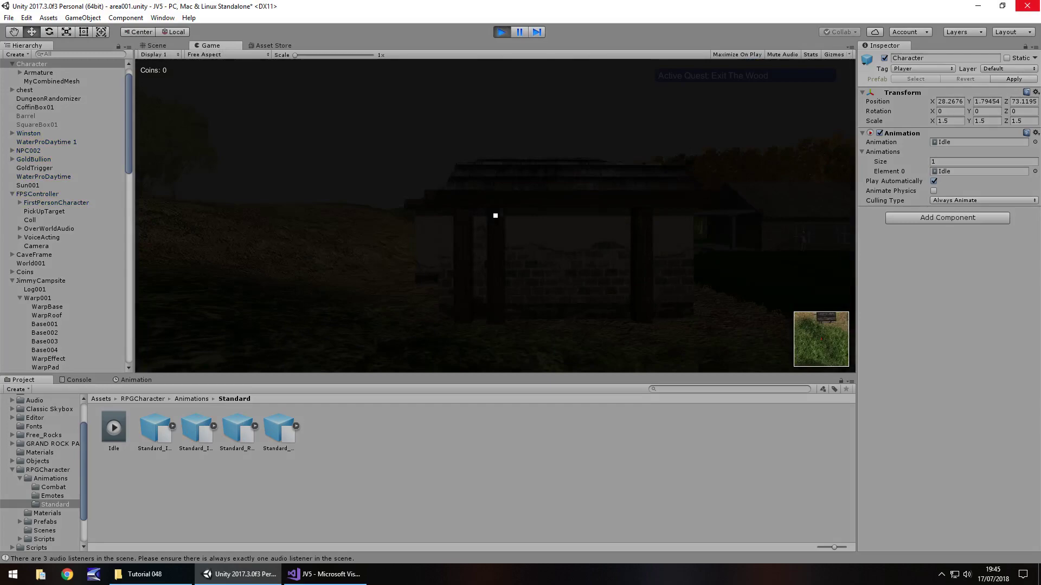
key("w")
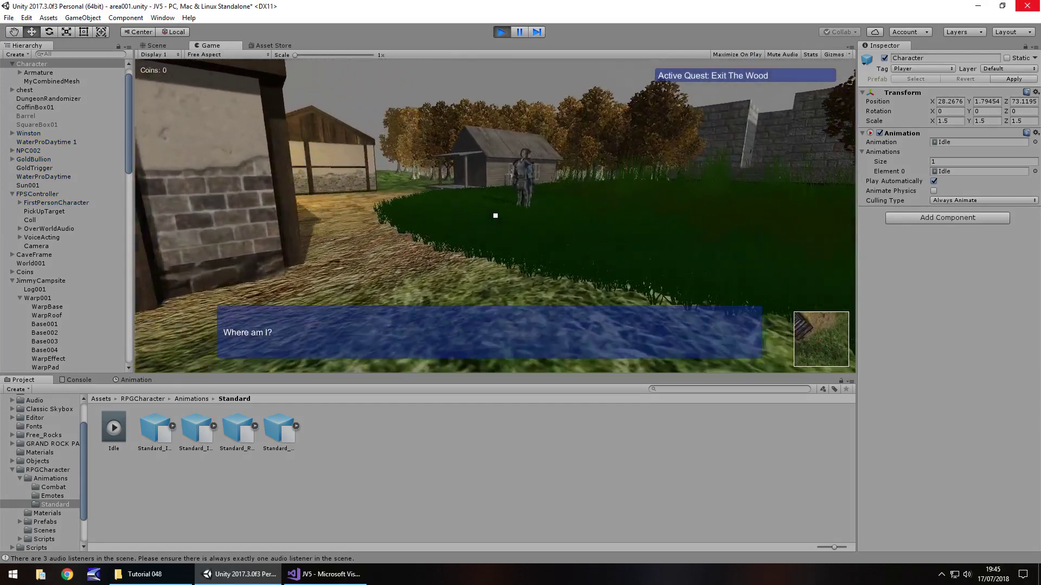
key("w")
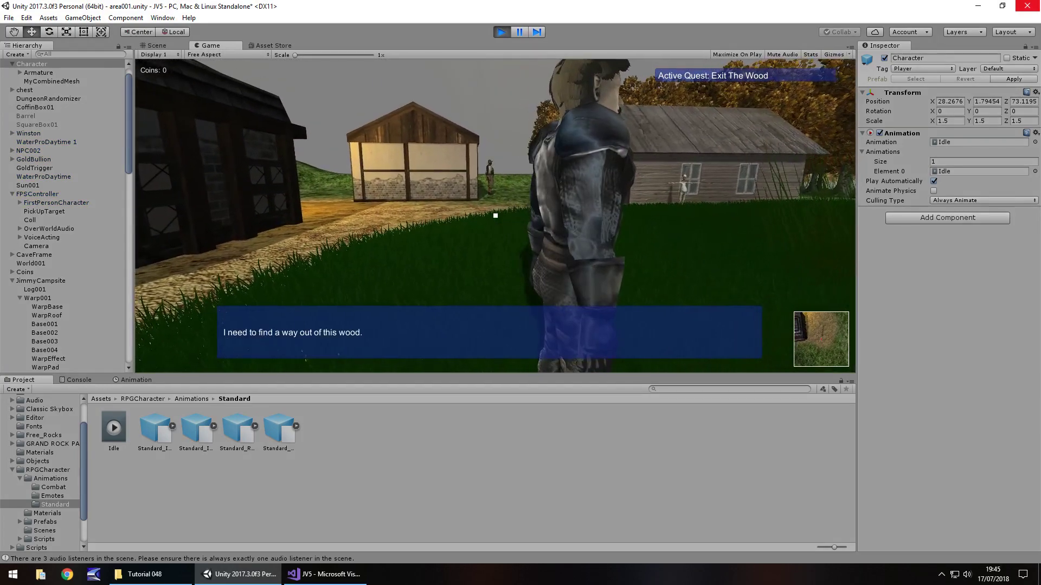
key("a")
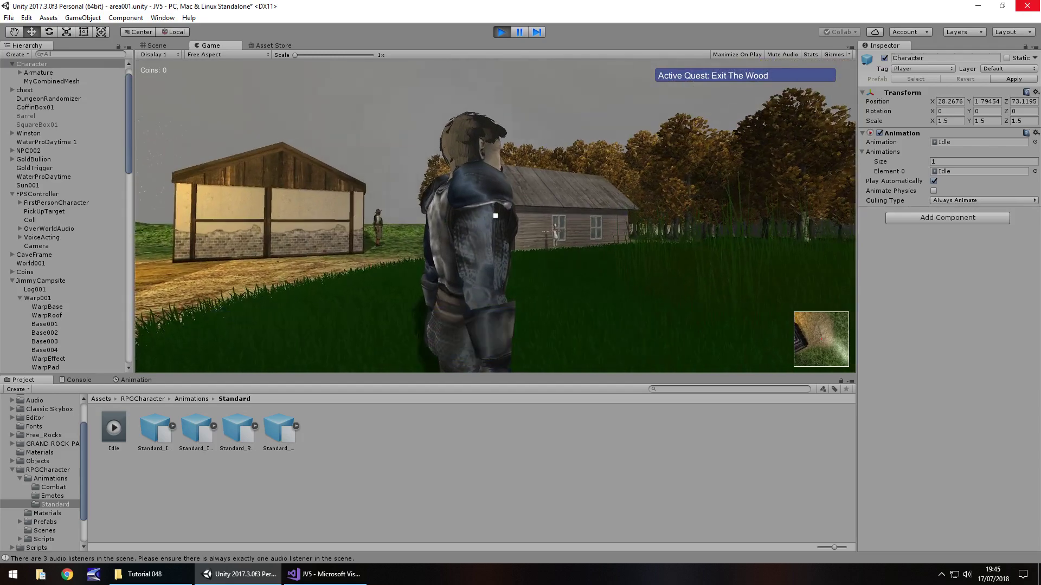
key("w")
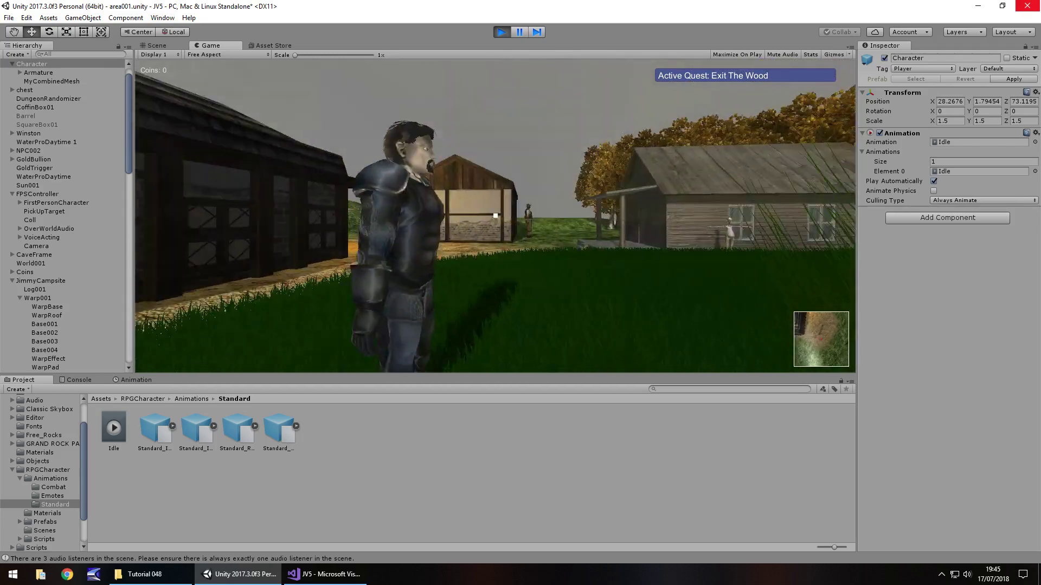
key("w")
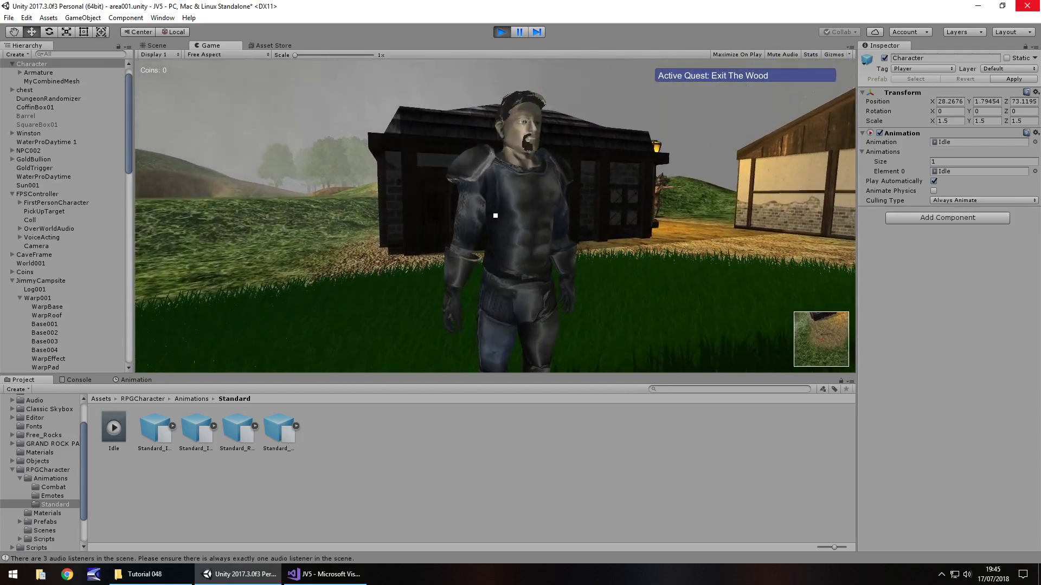
key("ctrl+p")
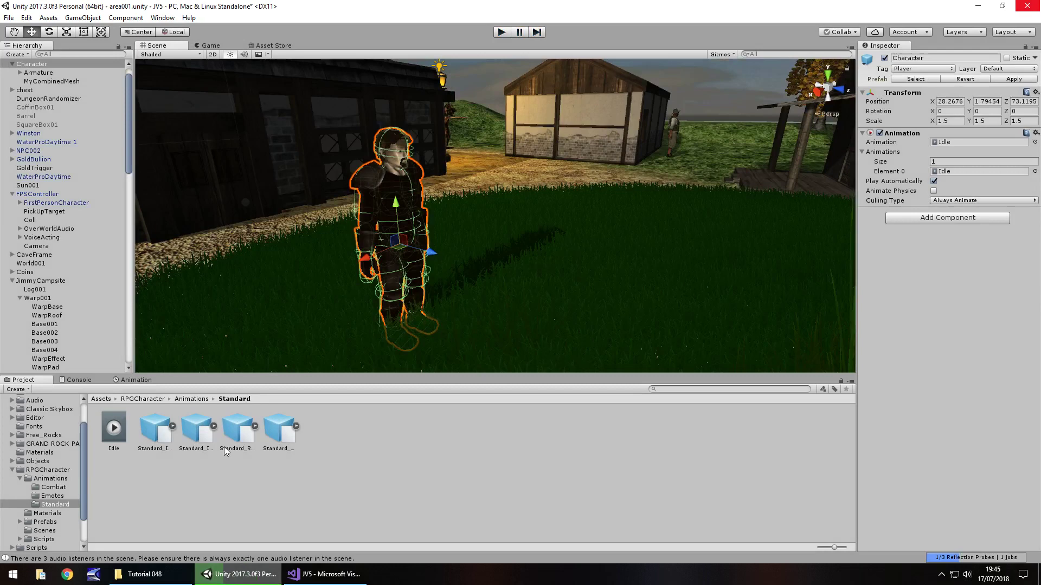
Set the Standard_Walk model's rig to the Generic animation type with its avatar created from this model, and apply it.
left_click(296, 426)
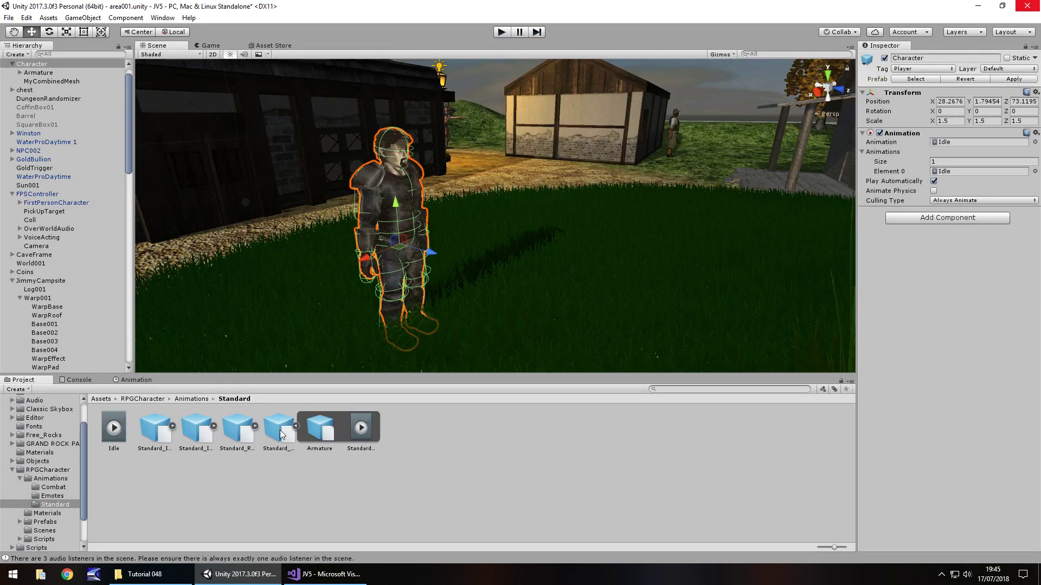
left_click(280, 431)
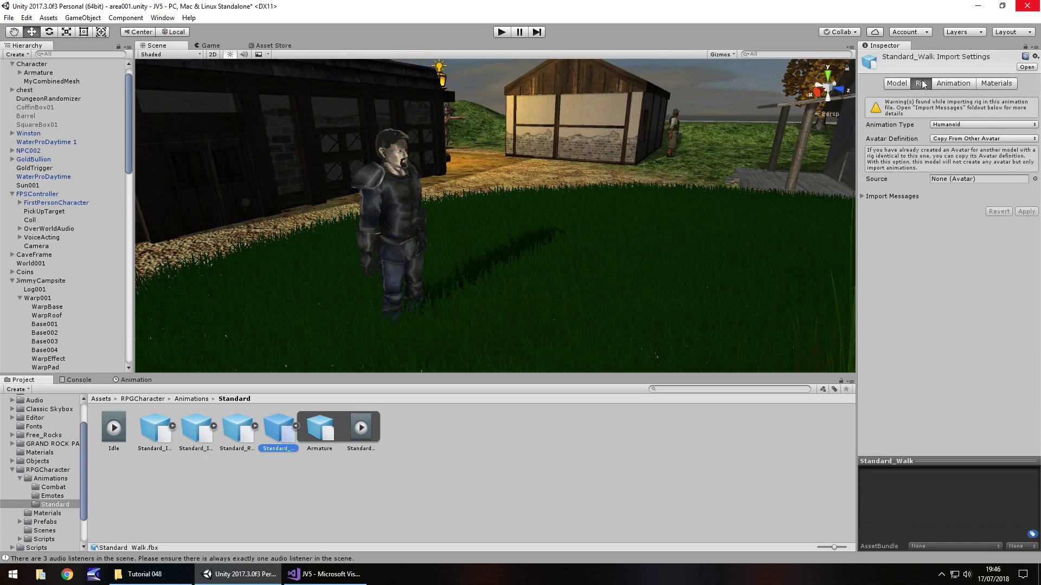
left_click(955, 125)
left_click(967, 161)
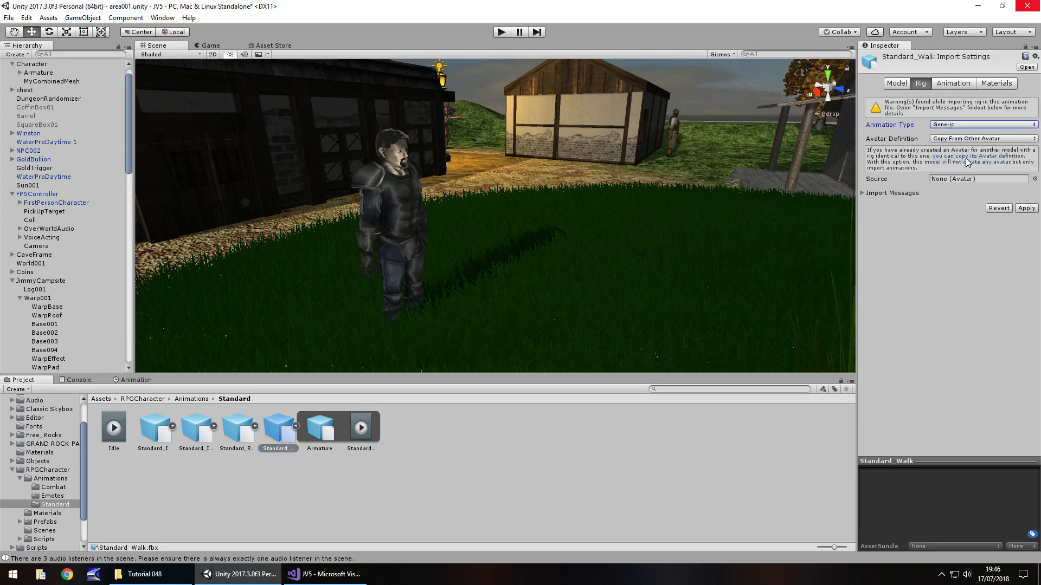
left_click(958, 140)
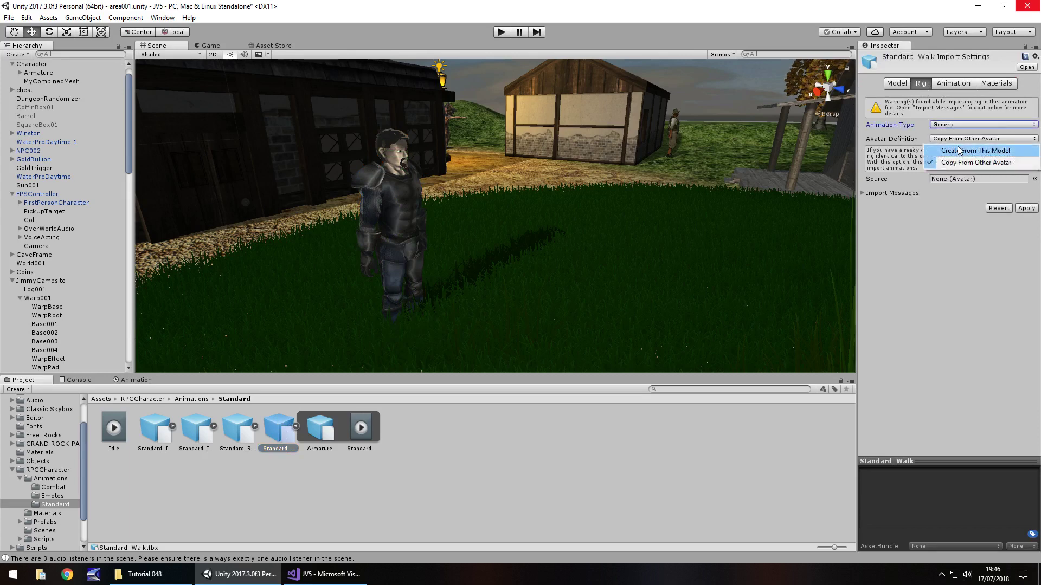
left_click(960, 152)
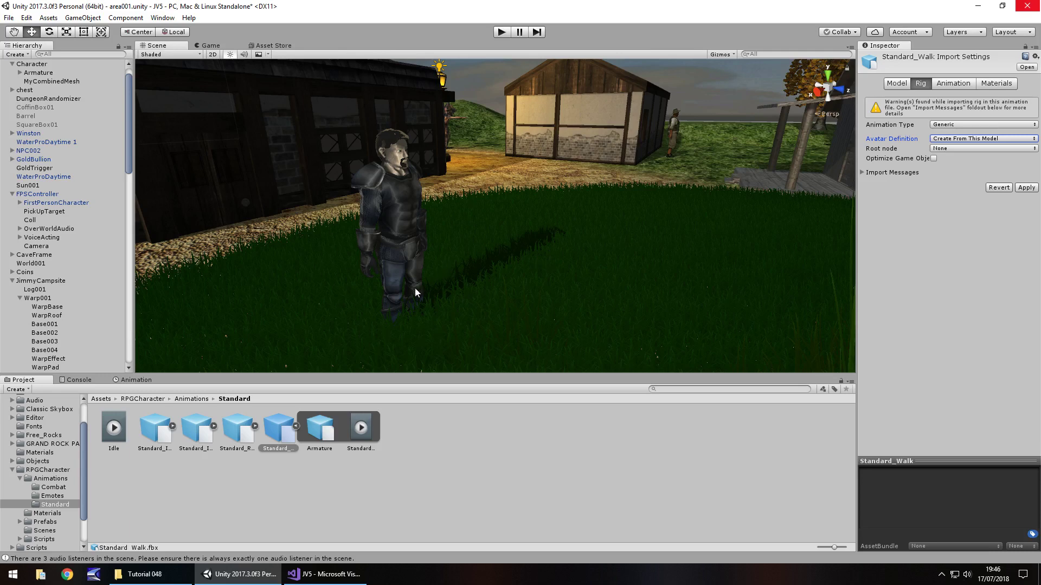
left_click(1024, 190)
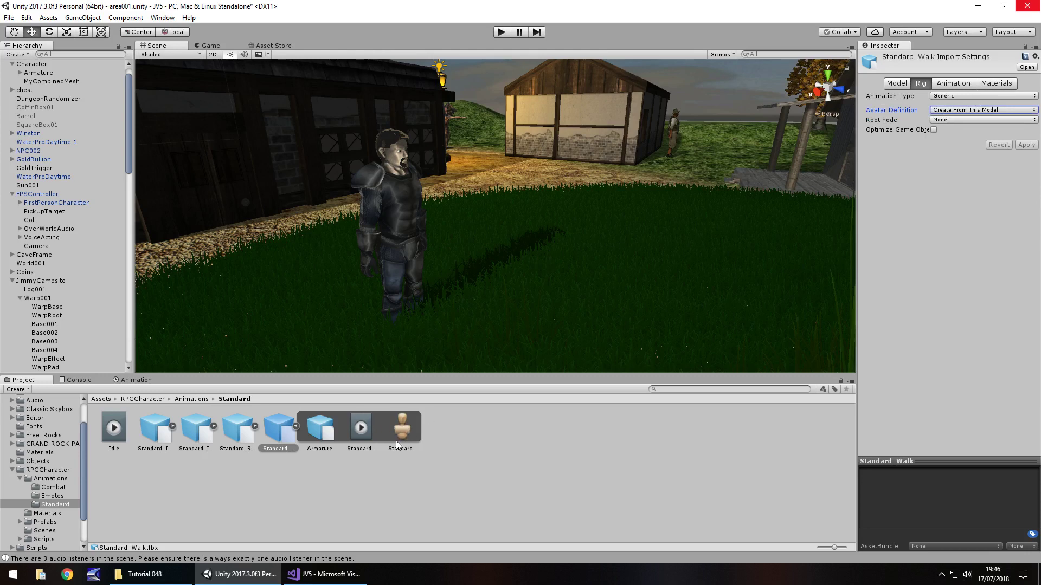
Duplicate the Standard_Walk clip out of its model as a separate file and mark the copy as Legacy in Debug mode.
left_click(362, 430)
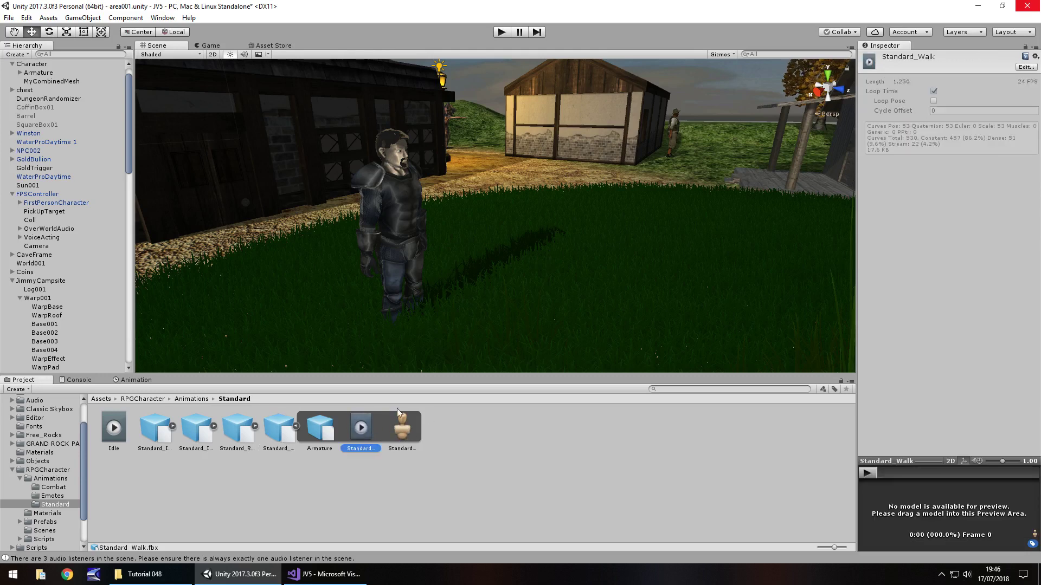
key("ctrl+d")
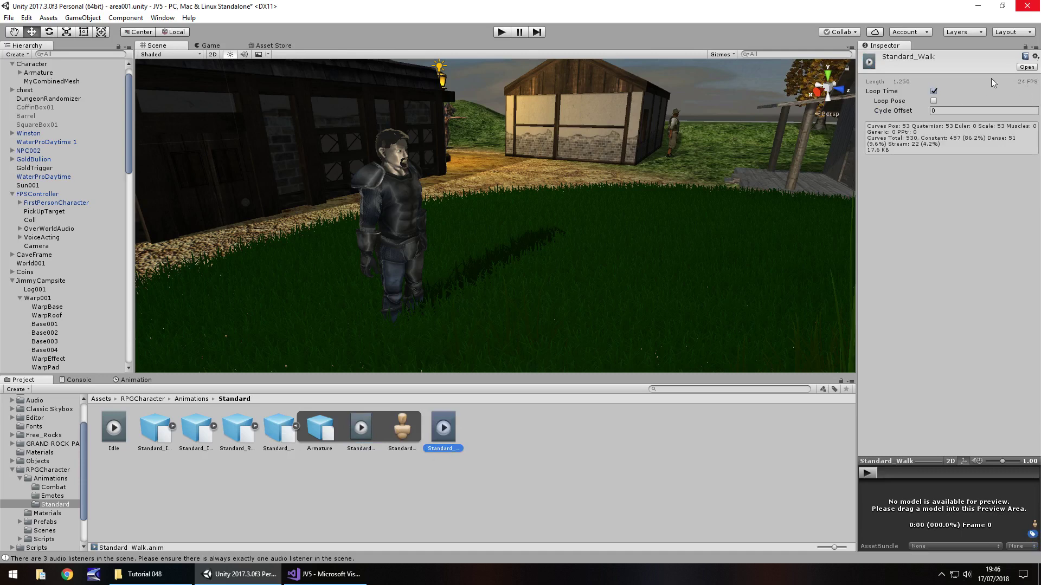
left_click(1035, 47)
left_click(994, 72)
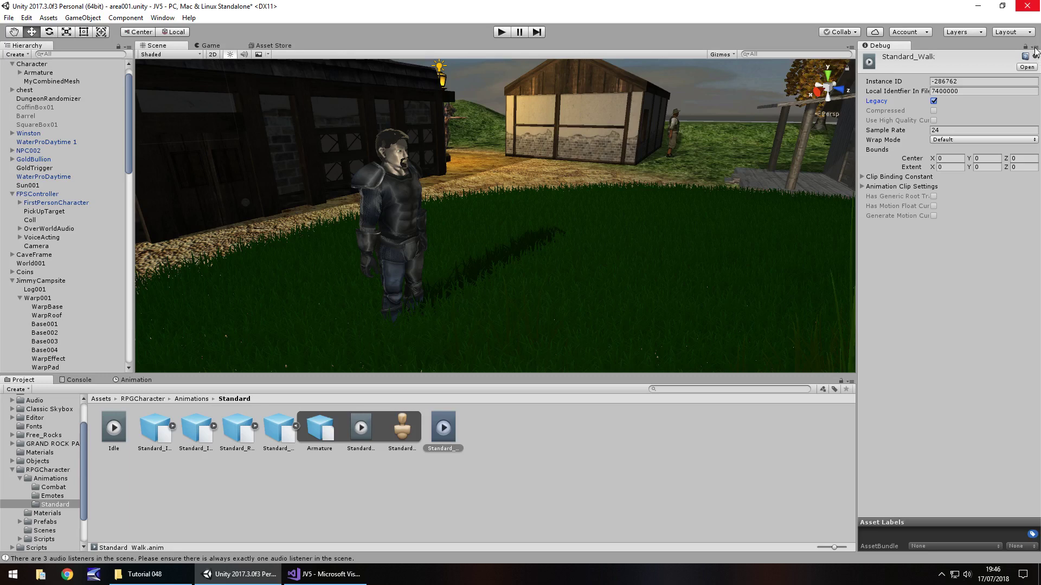
Set the duplicated Standard_Walk clip's wrap mode to Loop in Normal mode and rename the clip to Walk.
left_click(1035, 47)
left_click(992, 62)
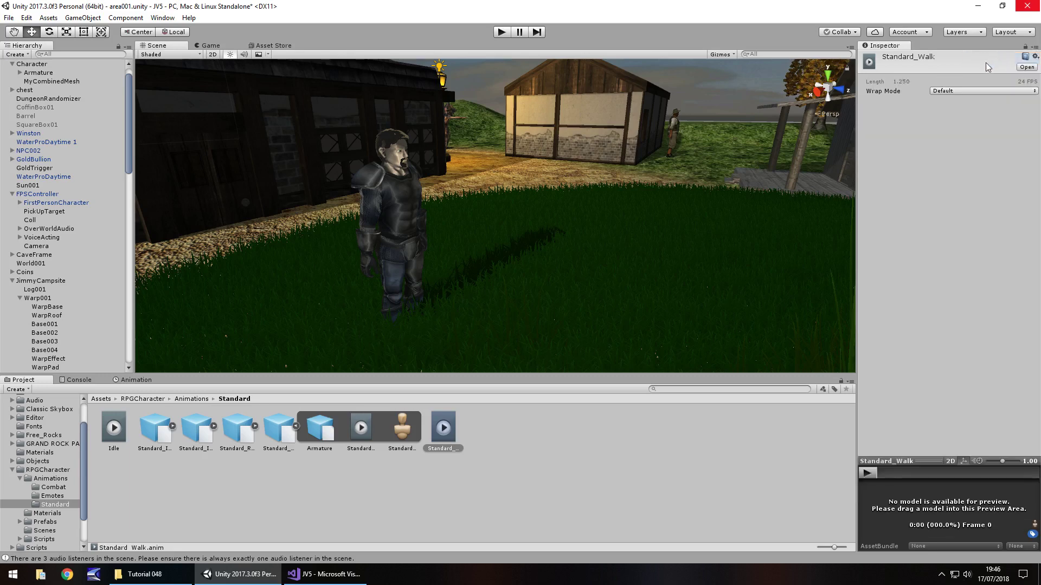
left_click(953, 91)
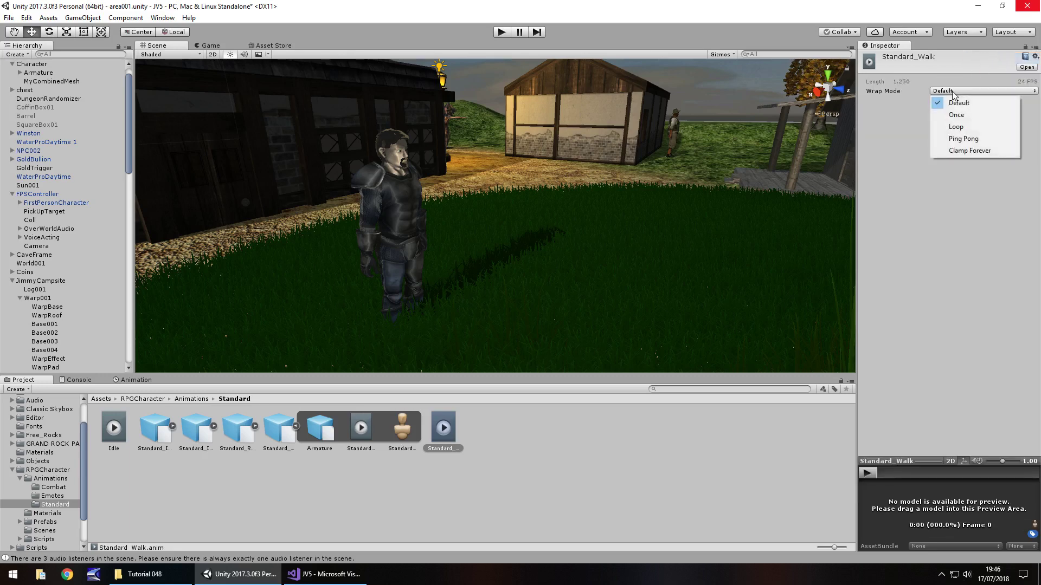
left_click(964, 125)
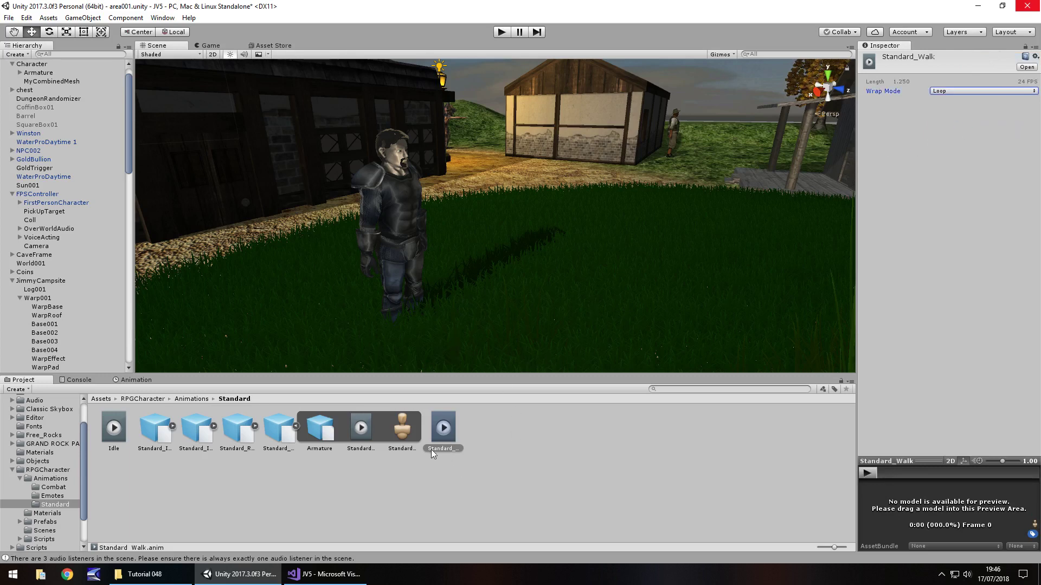
left_click(450, 447)
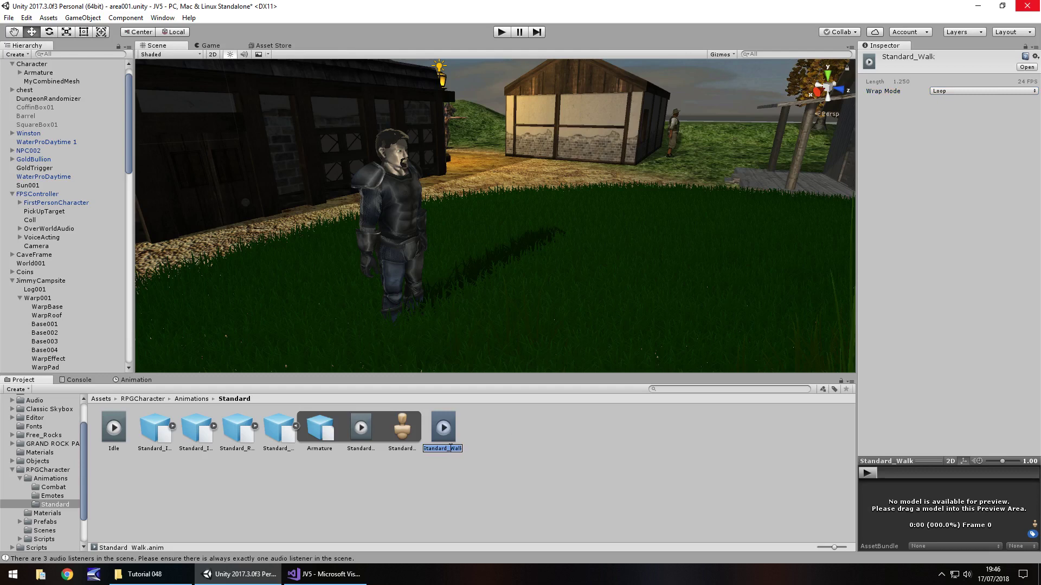
type("Walk")
key("Return")
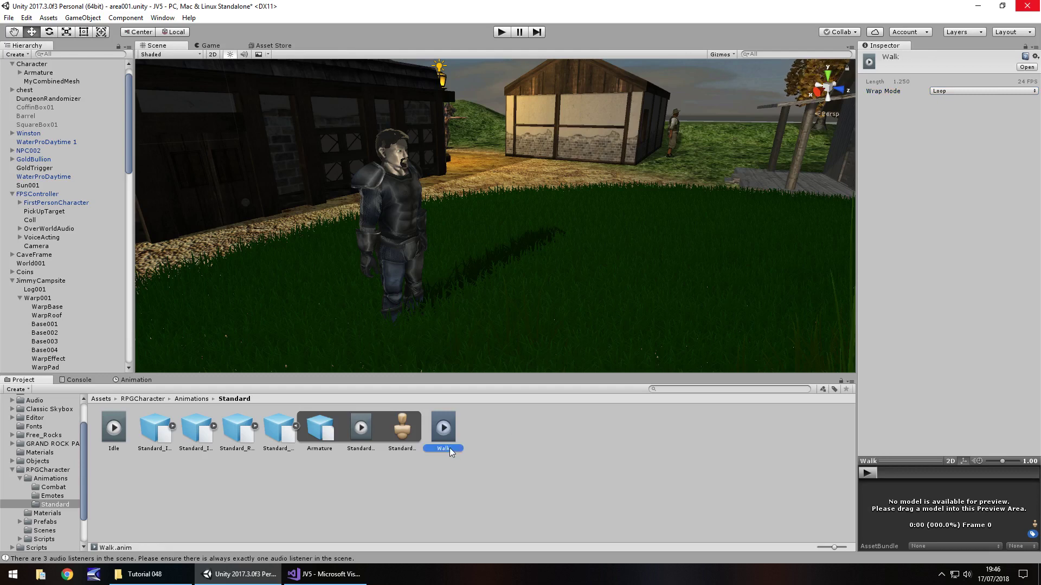
Add the Walk clip to the Character's Animation component, then play the game to check the walk animation and stop playback.
left_click(39, 65)
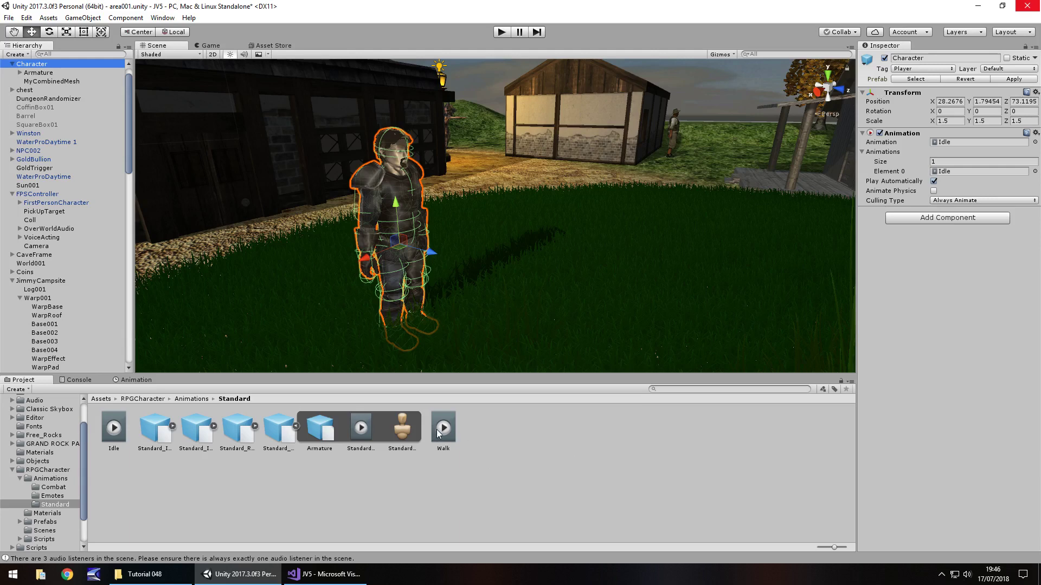
left_click_drag(437, 430, 958, 144)
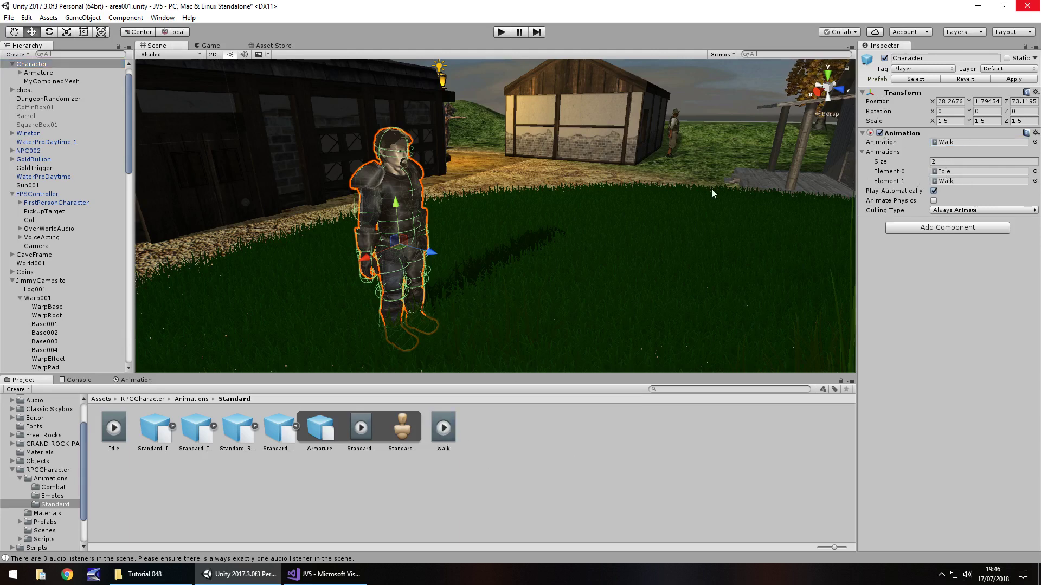
left_click(502, 32)
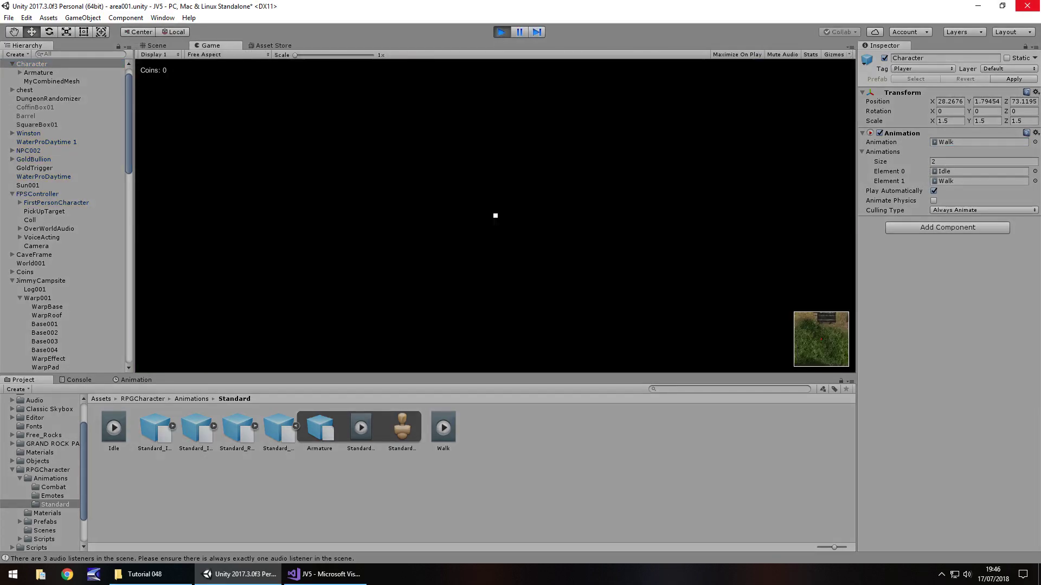
key("w")
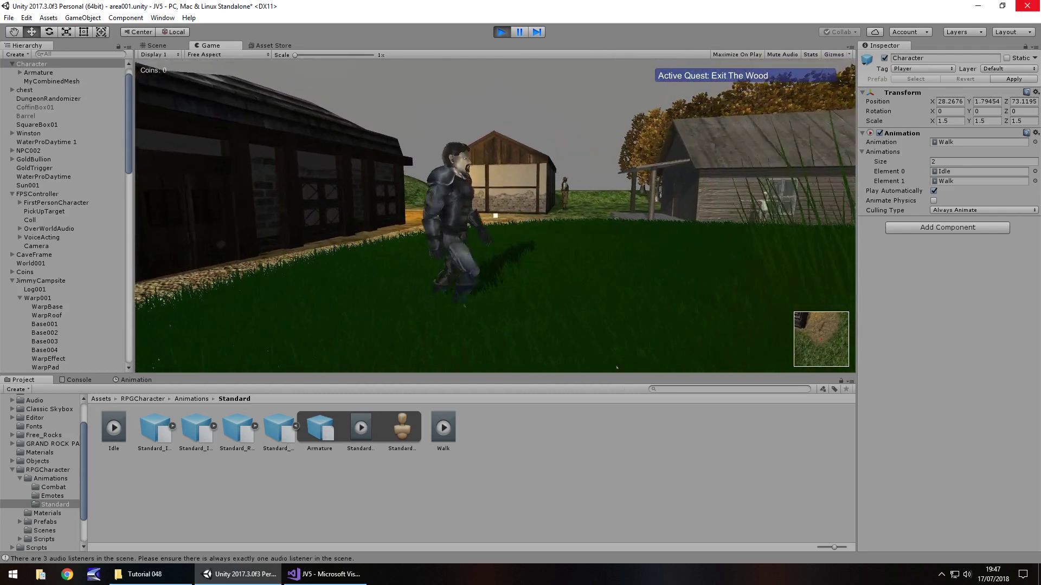
key("ctrl+p")
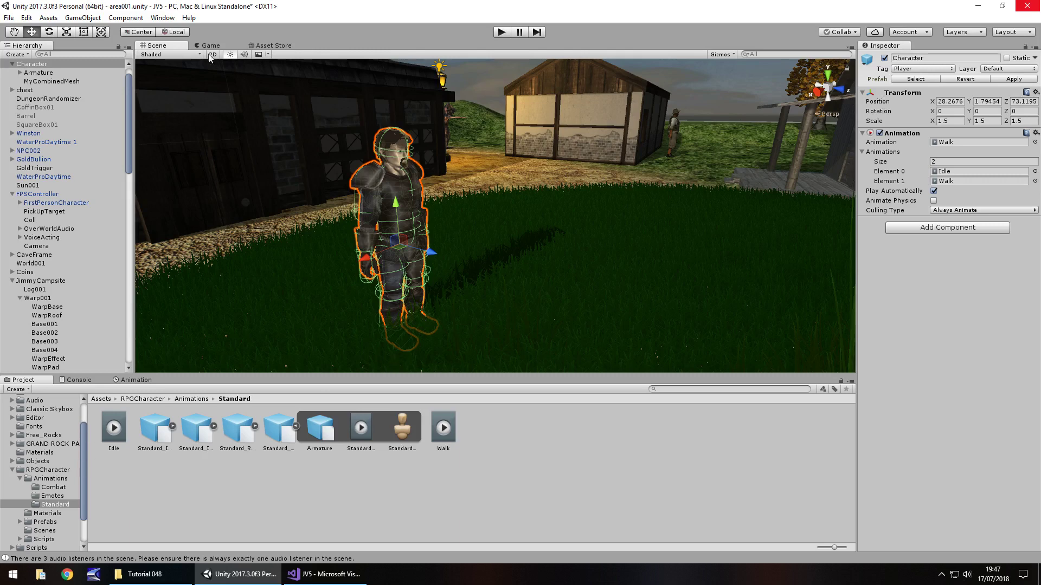
Create a 3D cube beside the armoured Character and make its Box Collider a trigger.
left_click(82, 18)
mouse_move(162, 56)
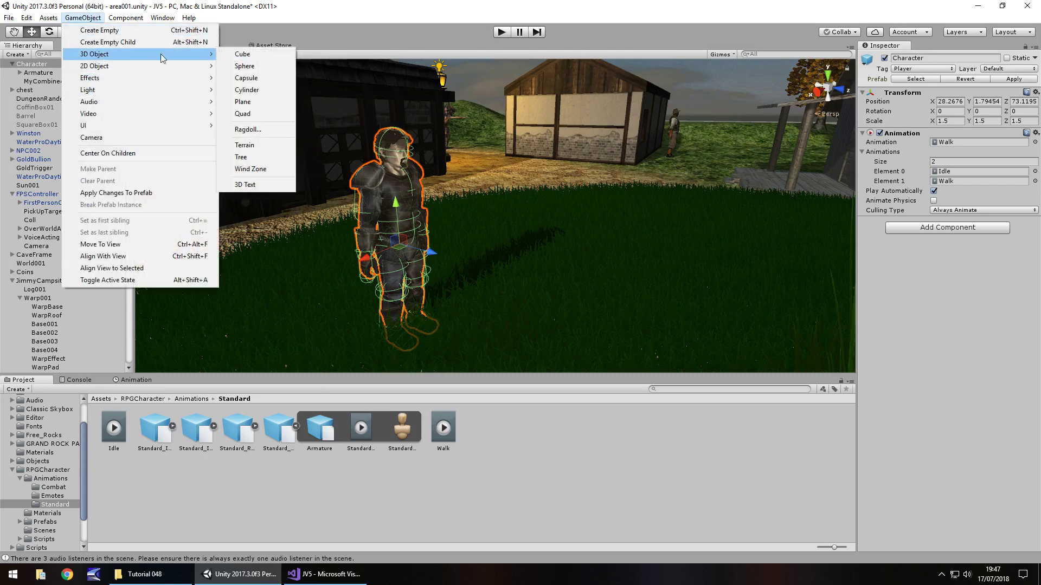
left_click(242, 54)
left_click_drag(472, 228, 375, 279)
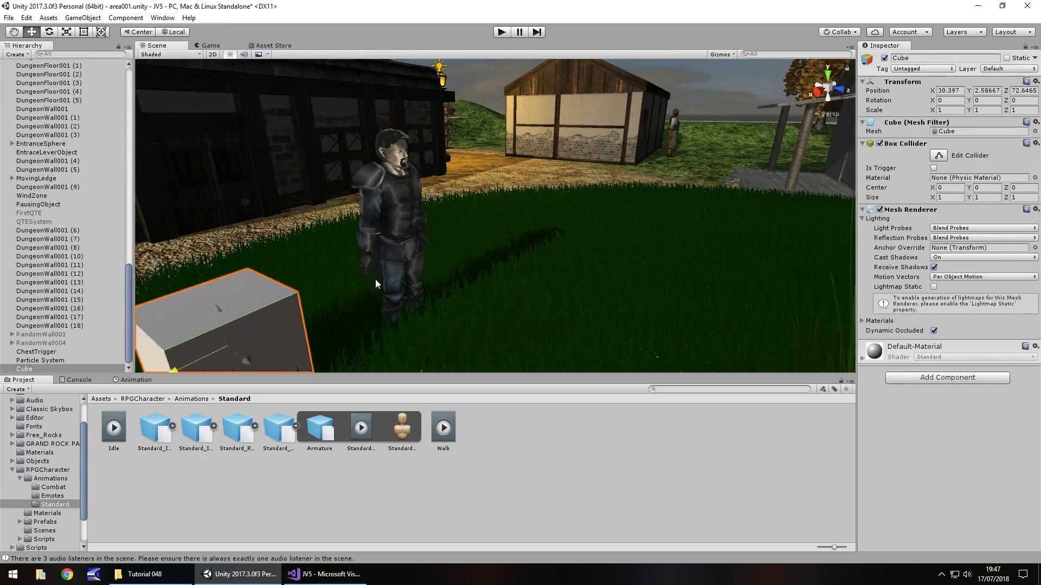
left_click(934, 168)
left_click(444, 483)
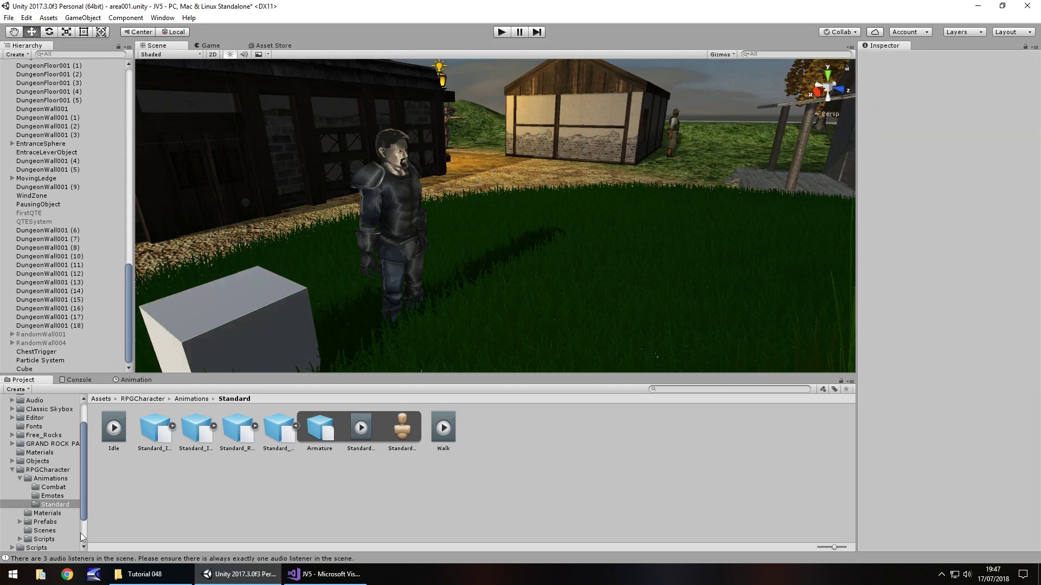
Create a C# script named NPCTrigger in the main Scripts folder and open it in Visual Studio.
scroll(80, 485, "down", 2)
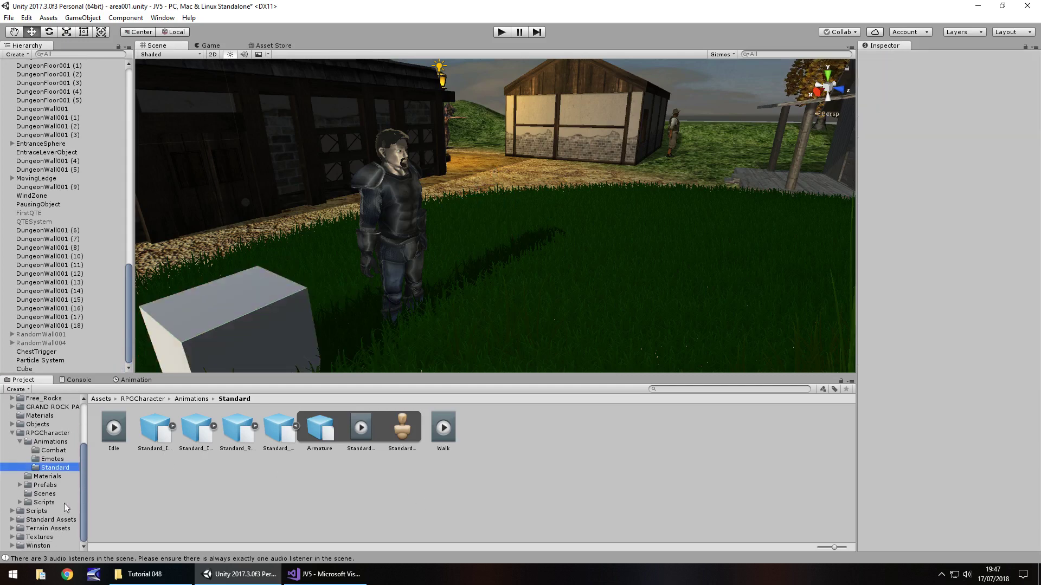
left_click(37, 511)
right_click(193, 524)
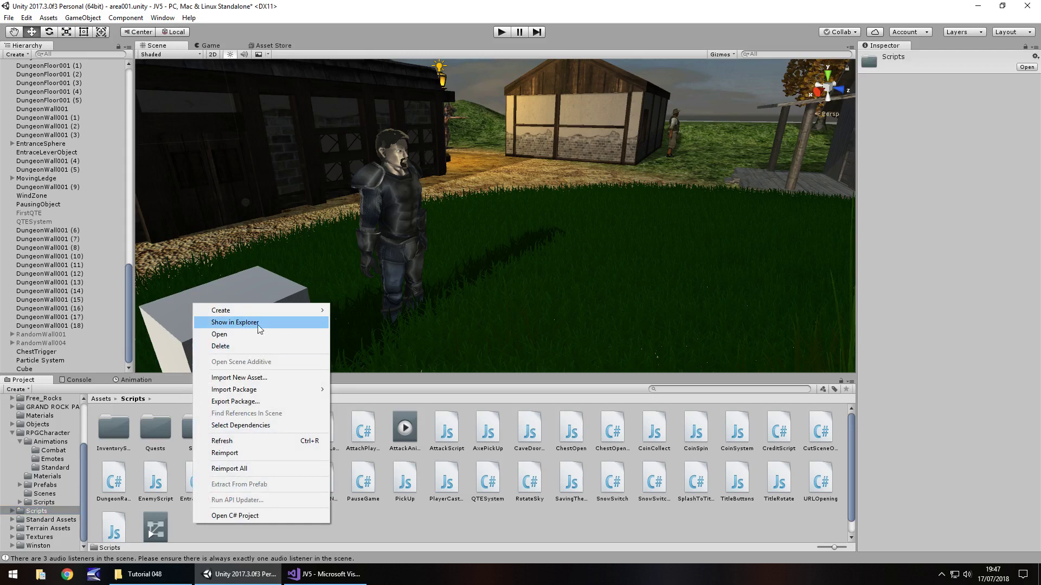
mouse_move(244, 312)
left_click(377, 232)
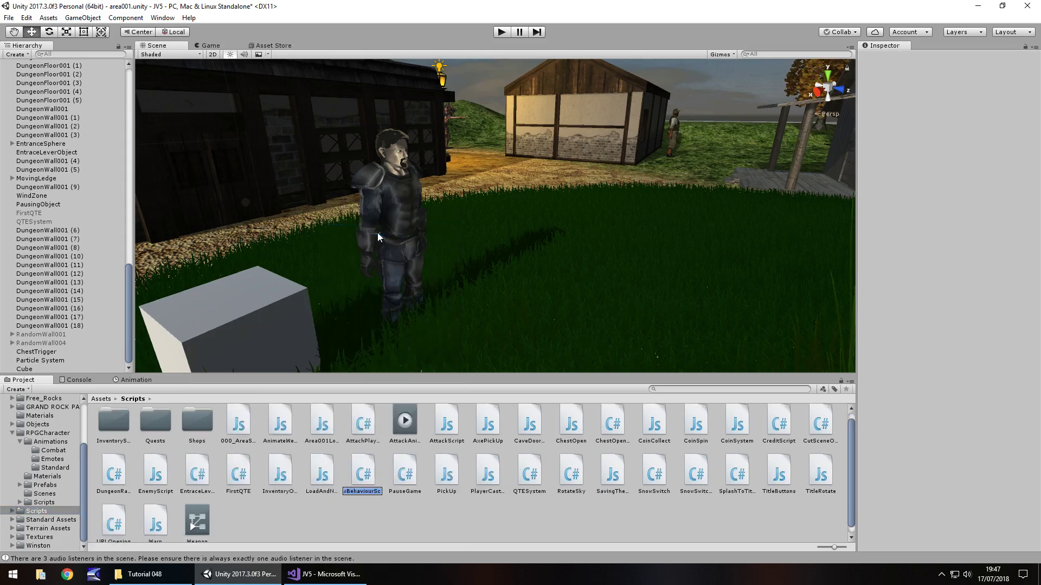
type("NPCTrigger")
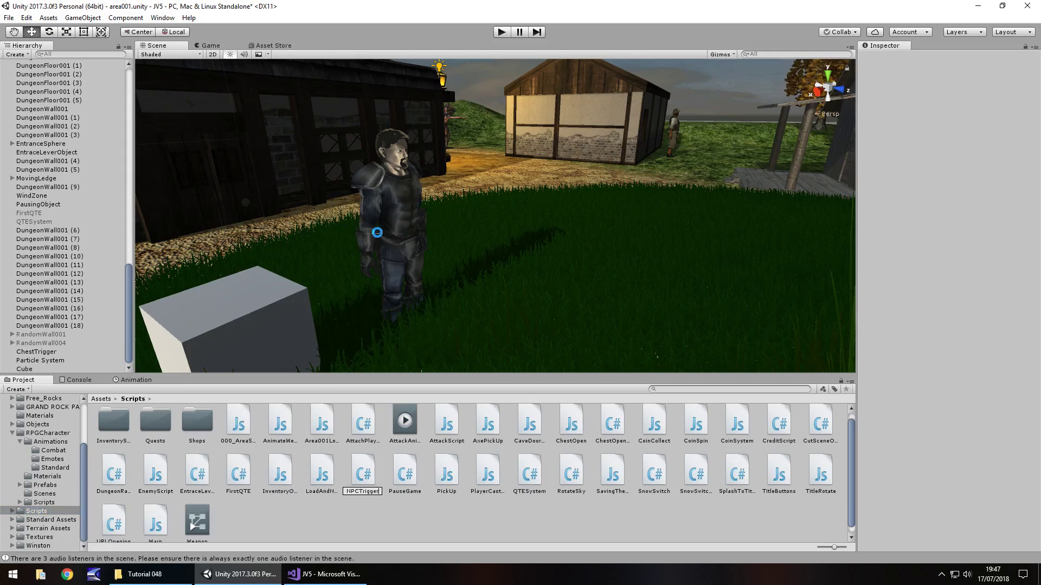
key("Return")
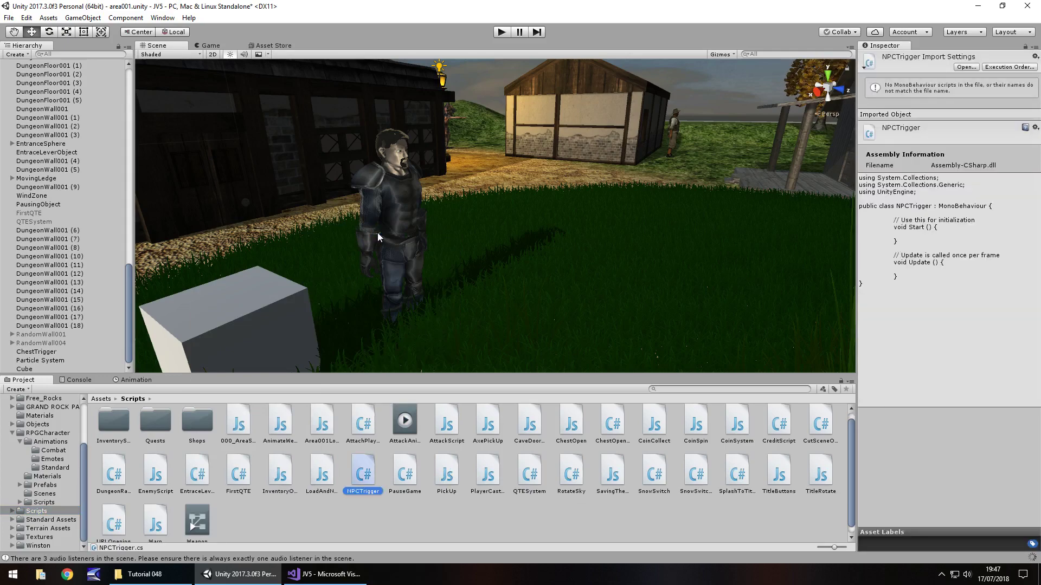
key("Return")
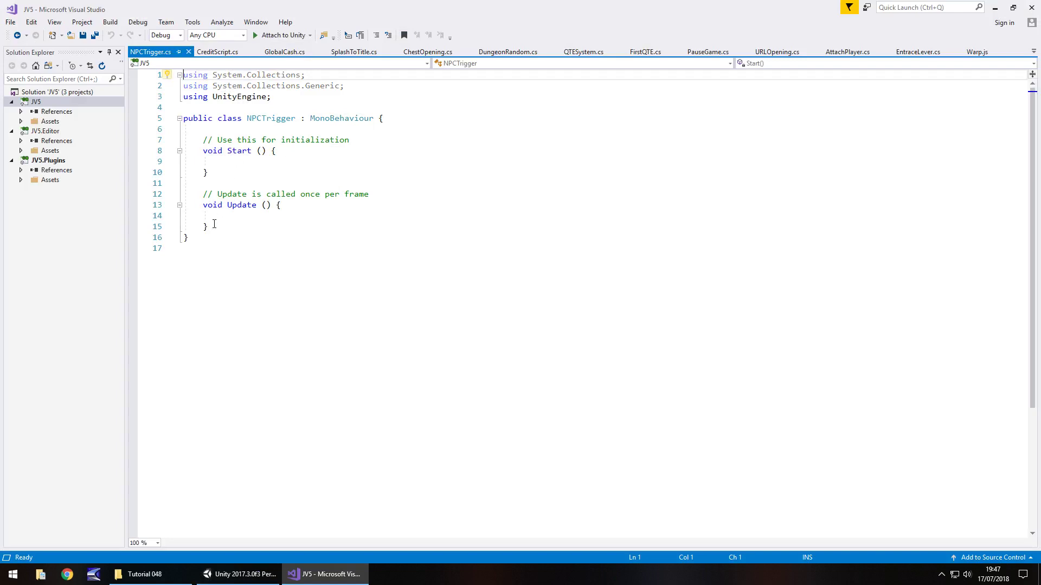
Remove the default Start and Update methods from NPCTrigger and declare the variable public GameObject theNPC;.
left_click_drag(216, 223, 184, 138)
key("Delete")
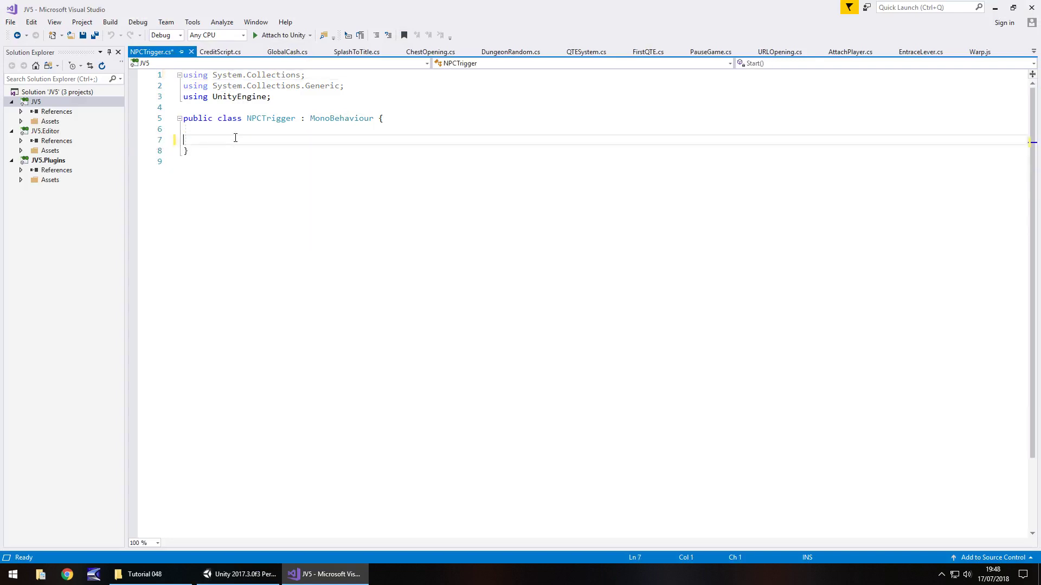
key("Return")
type("public")
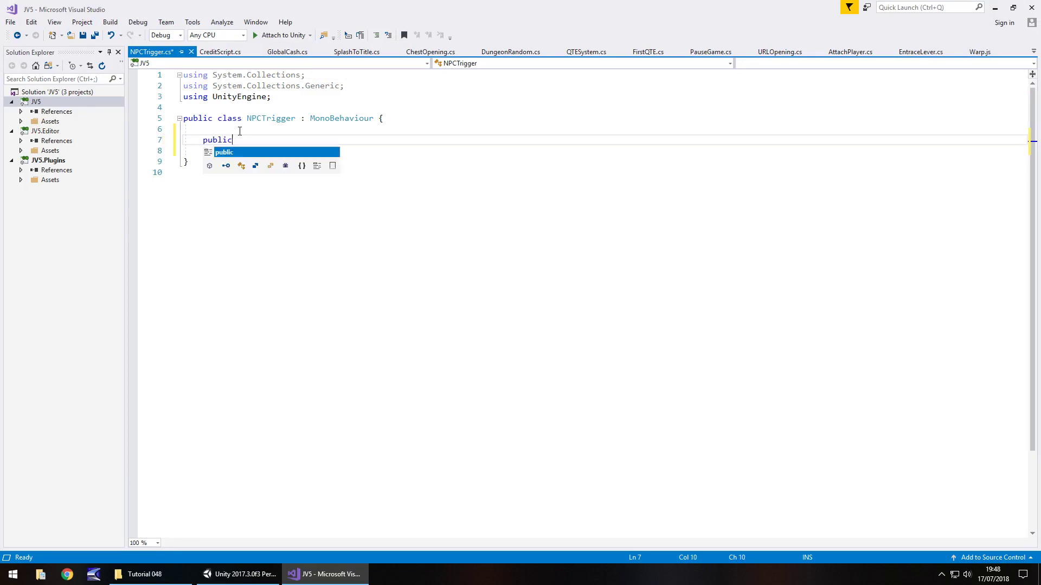
type(" GameObj")
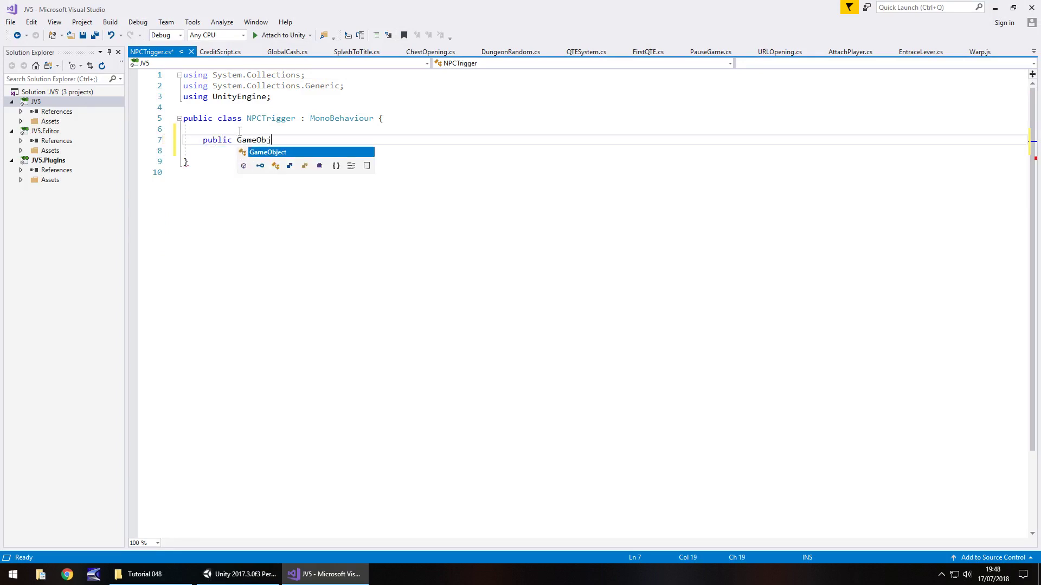
type("ect ")
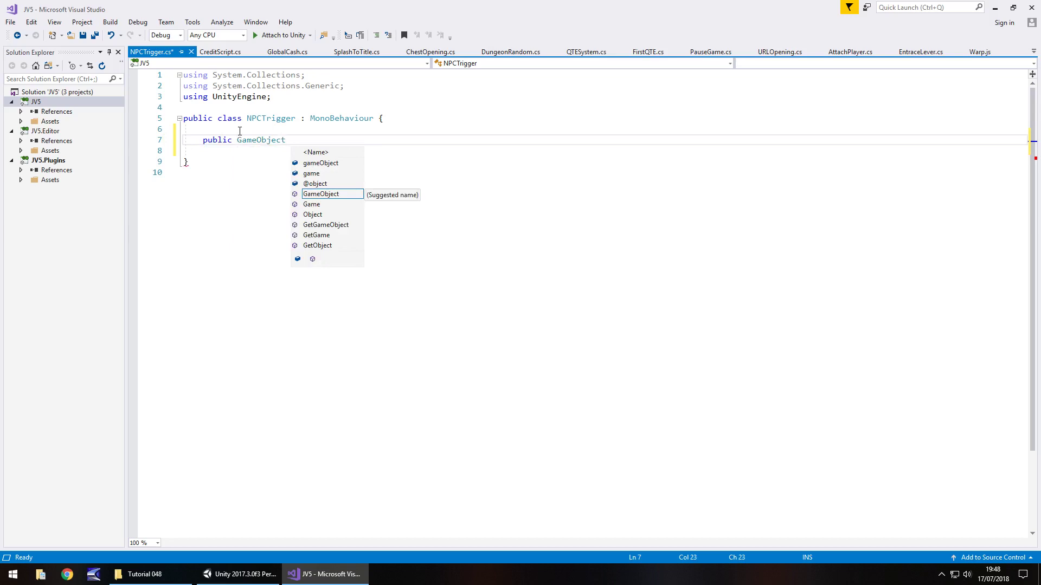
type("theN")
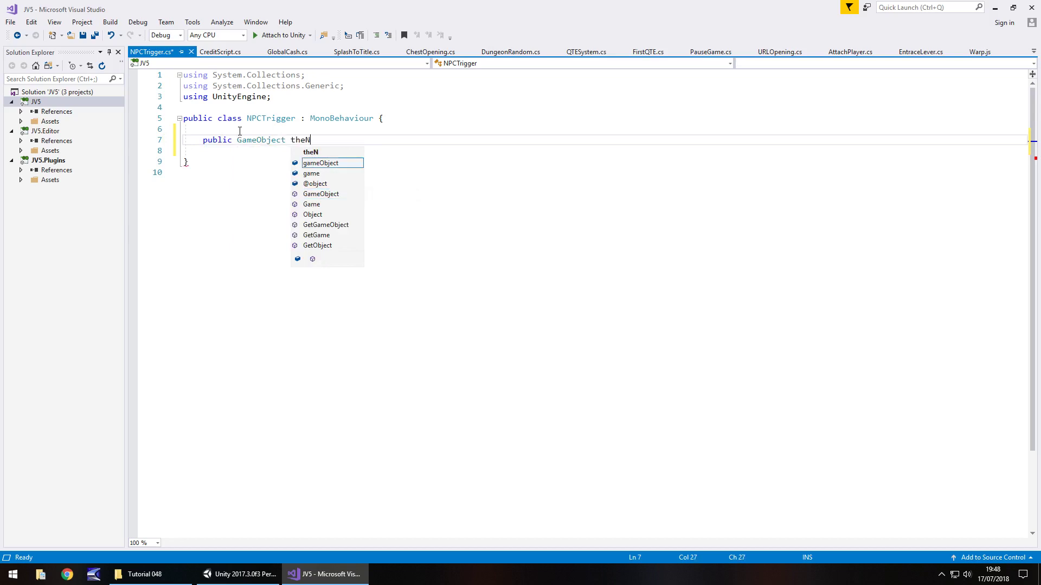
type("PC;")
key("Return")
key("Return")
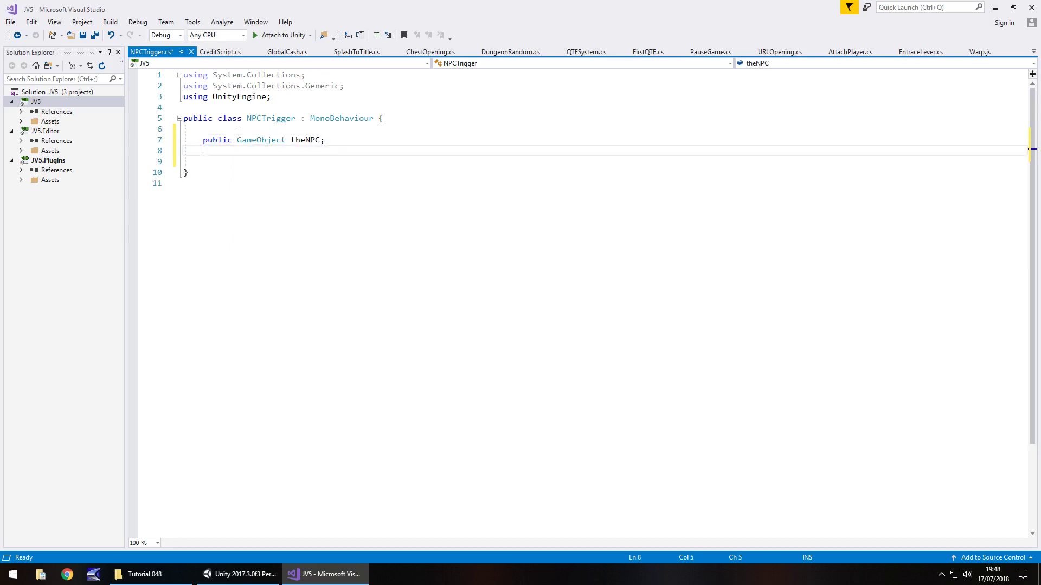
type("publ")
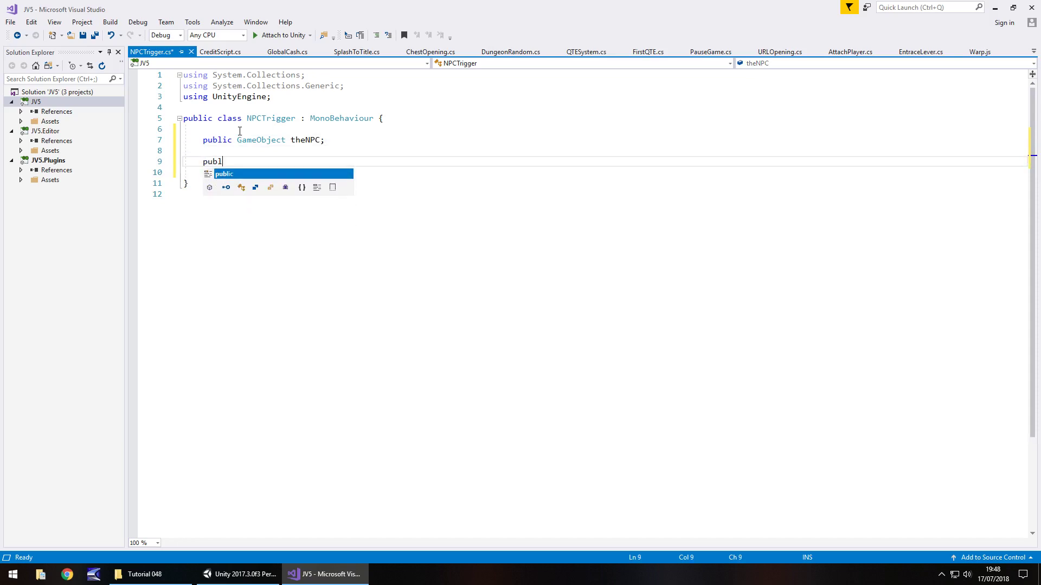
key("BackSpace")
key("BackSpace")
key("BackSpace")
key("BackSpace")
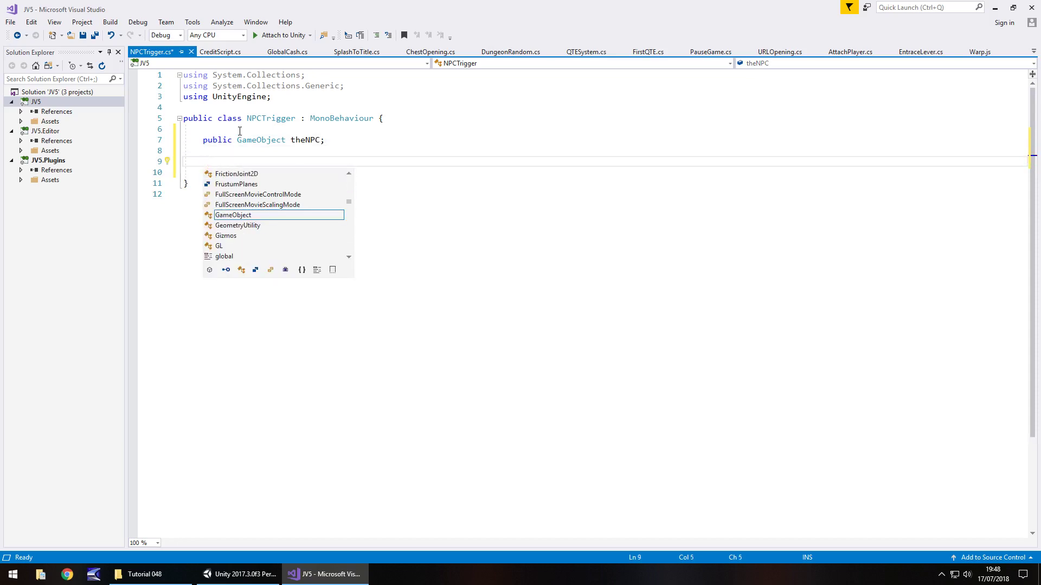
Add an empty void OnTriggerEnter(Collider other) method below the theNPC variable, without the private modifier.
type("void O")
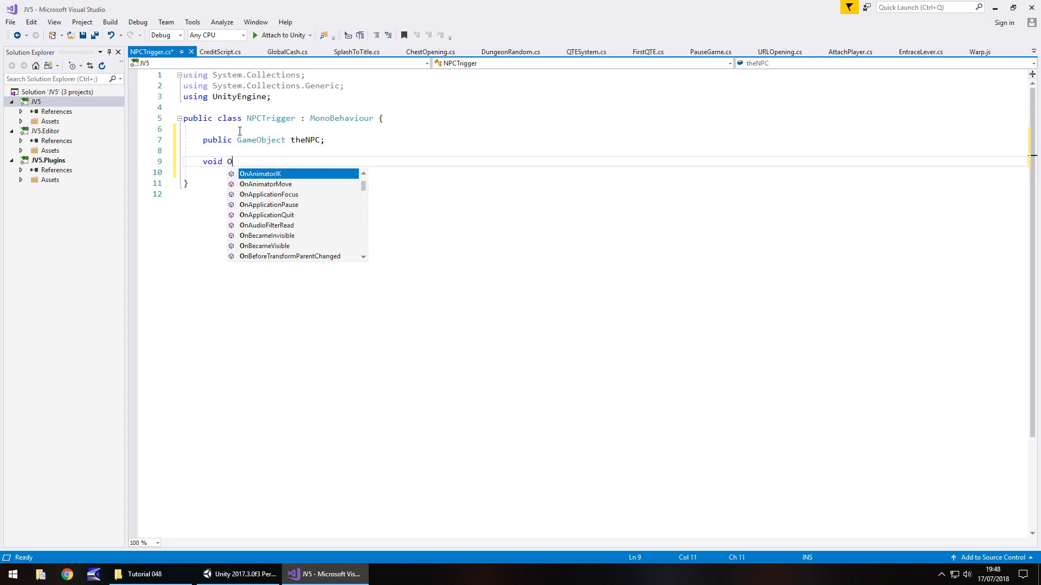
type("nTriggerEnter")
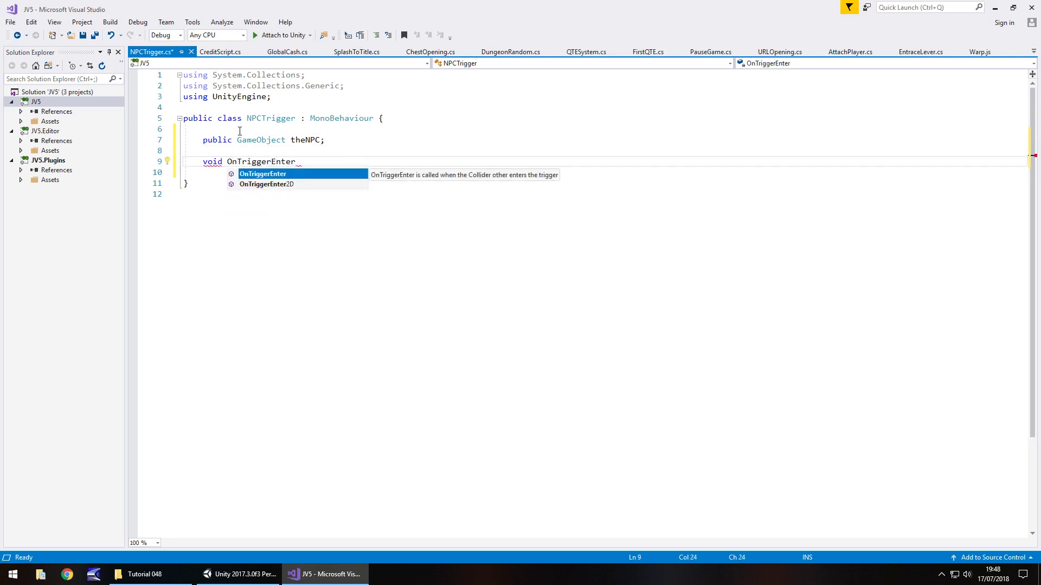
key("Tab")
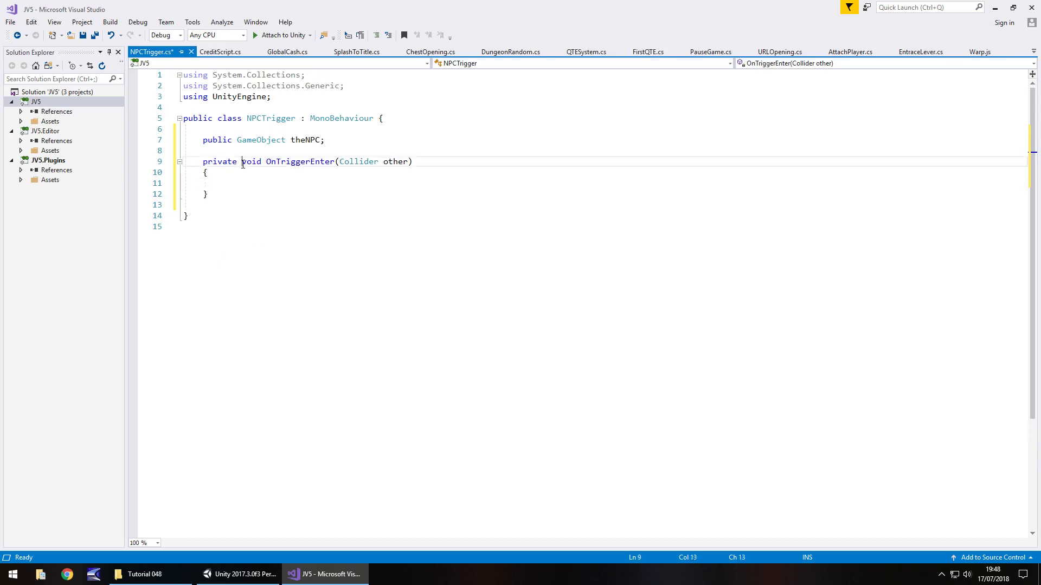
left_click_drag(242, 163, 205, 166)
key("Delete")
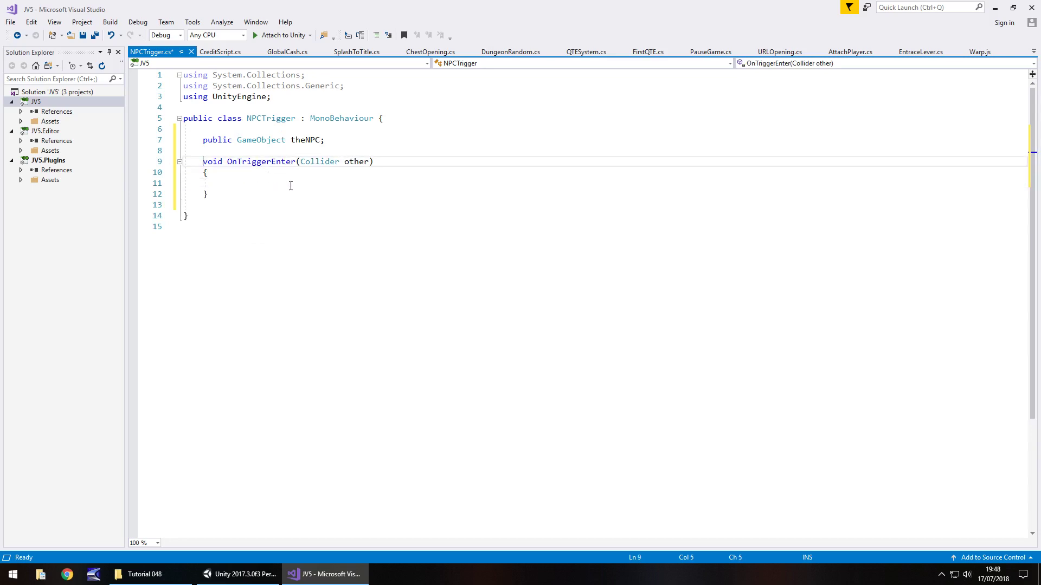
Write theNPC.GetComponent<Animation>().Play("Walk"); inside the OnTriggerEnter method.
left_click(293, 186)
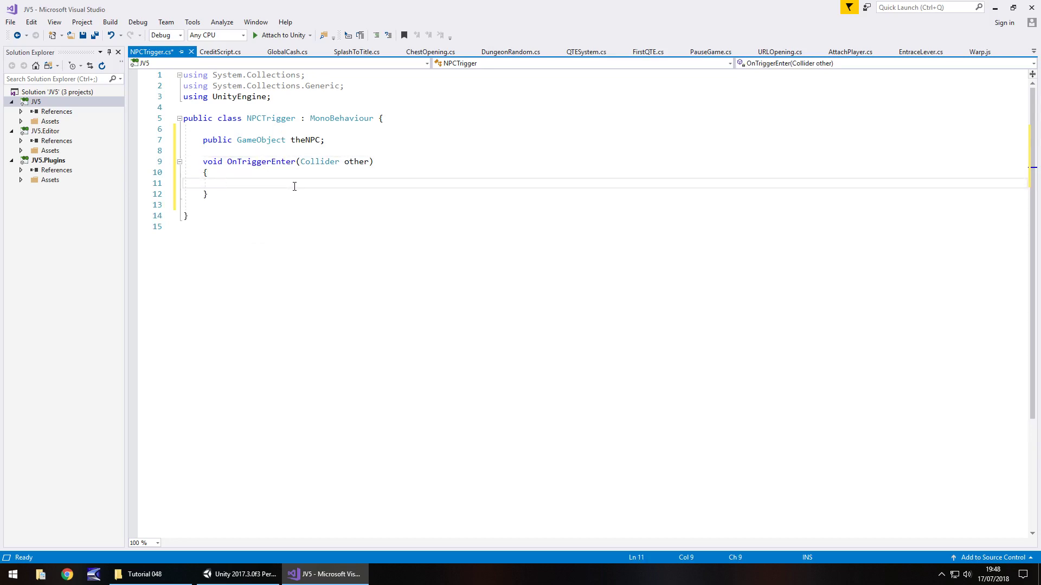
type("the")
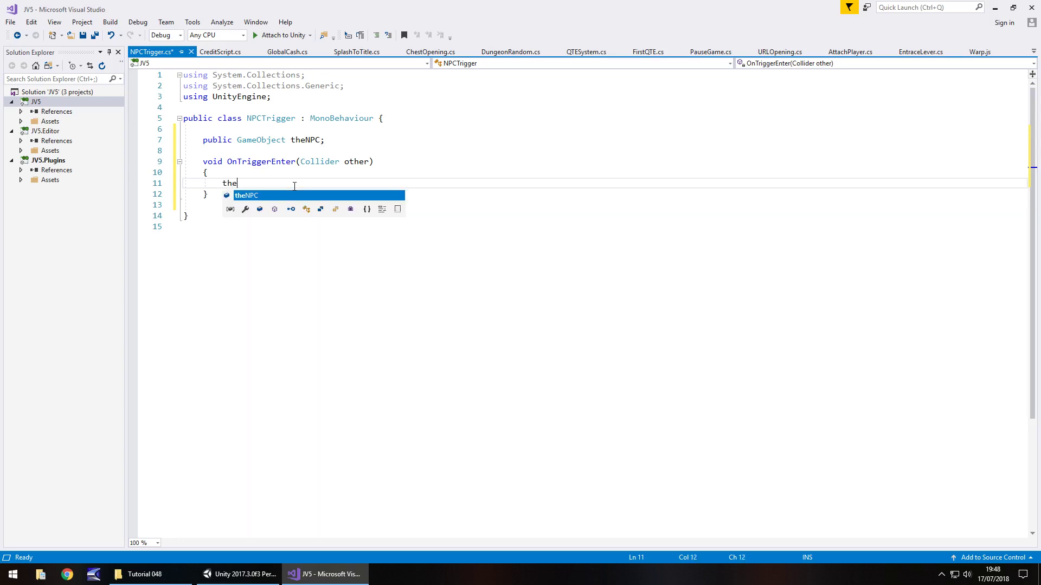
type("NPC.Ge")
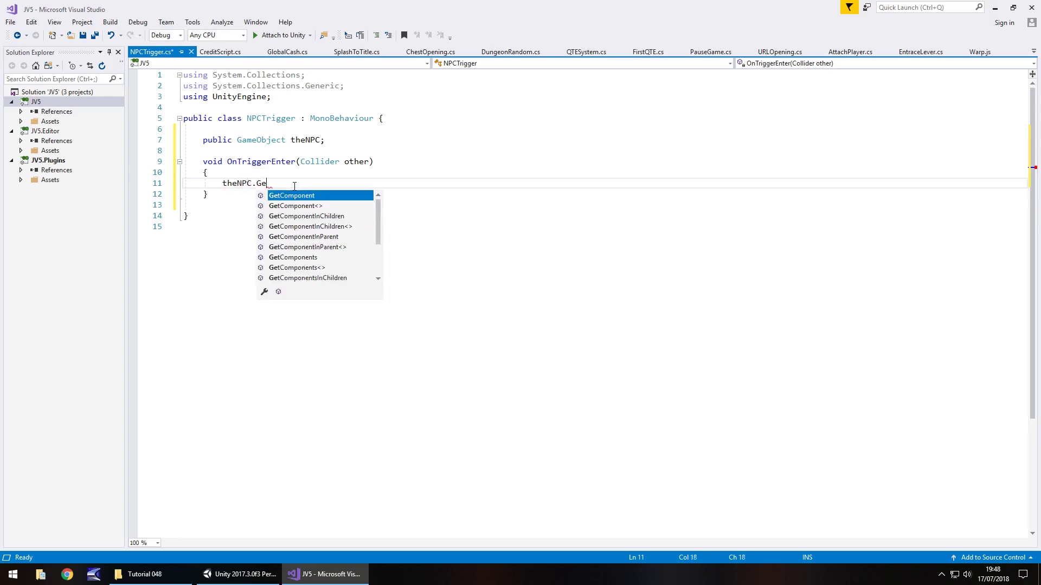
type("tComponent")
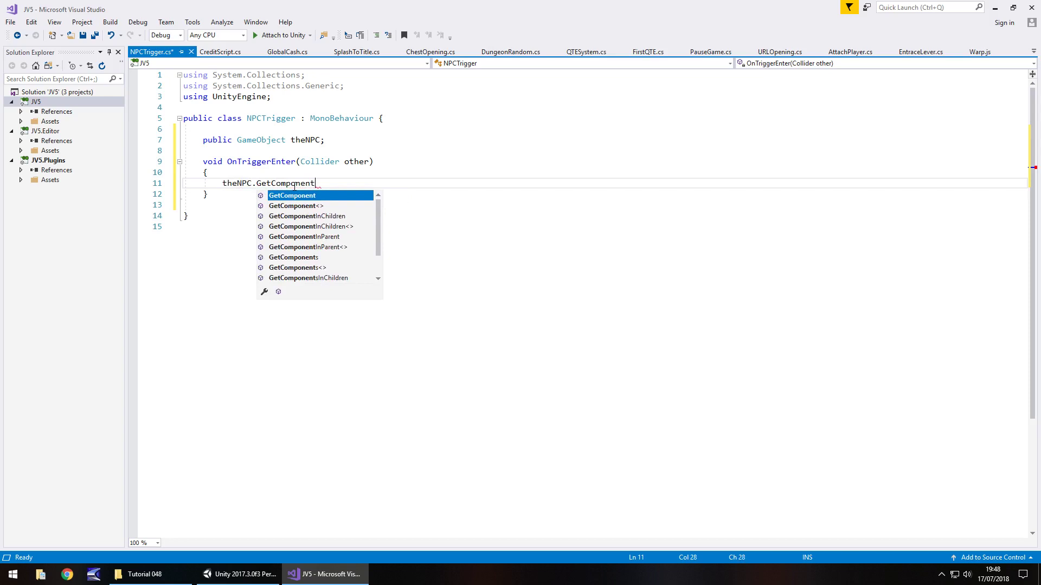
type("<Animat")
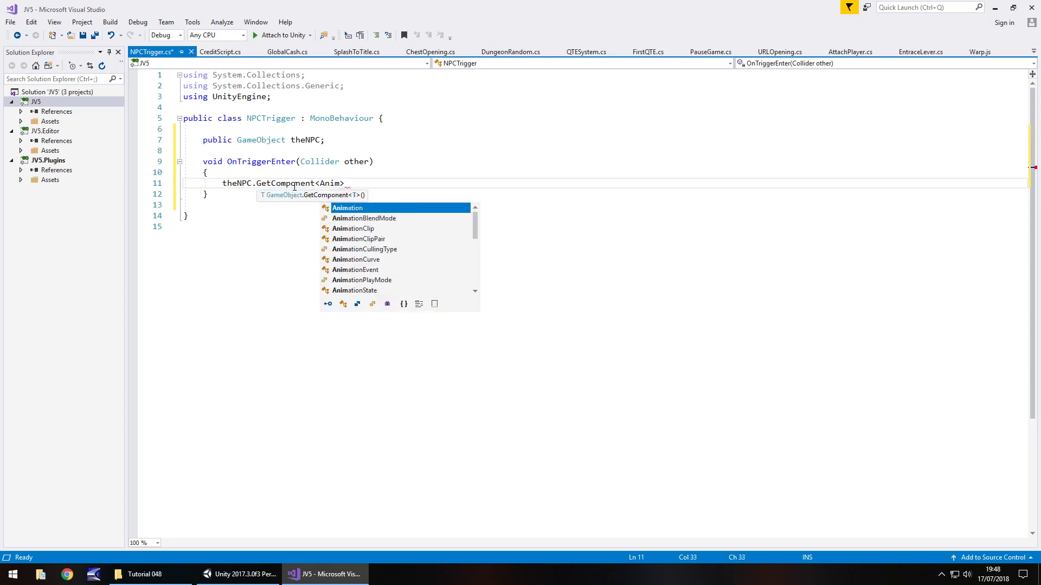
type("ion>()")
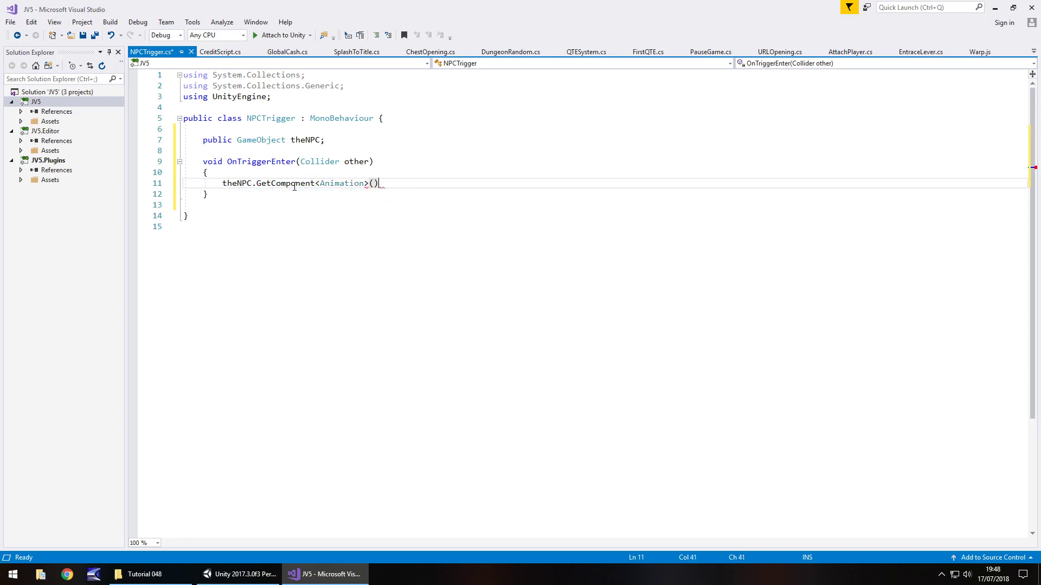
type(".Pla")
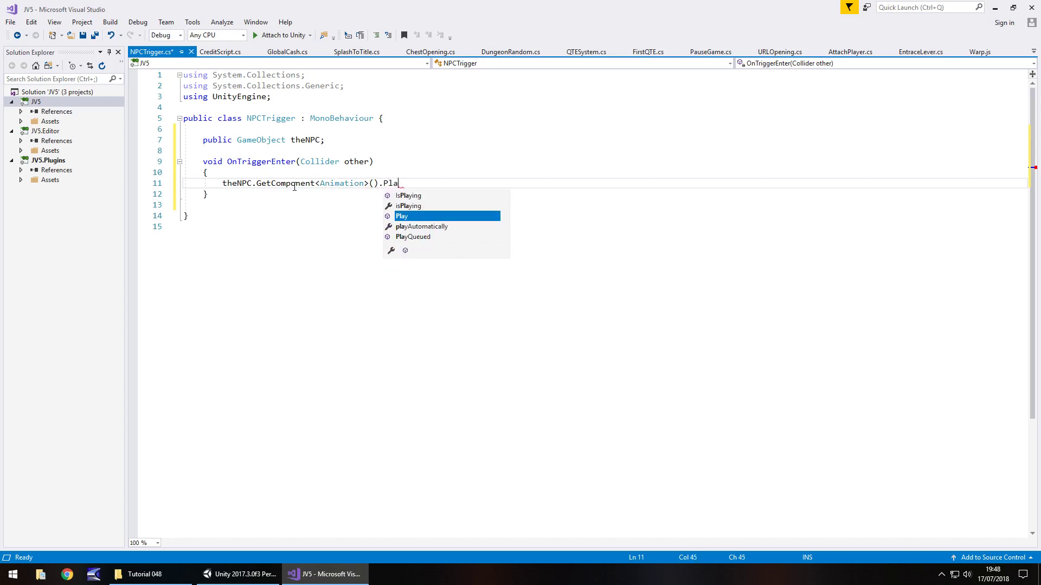
type("y(\"")
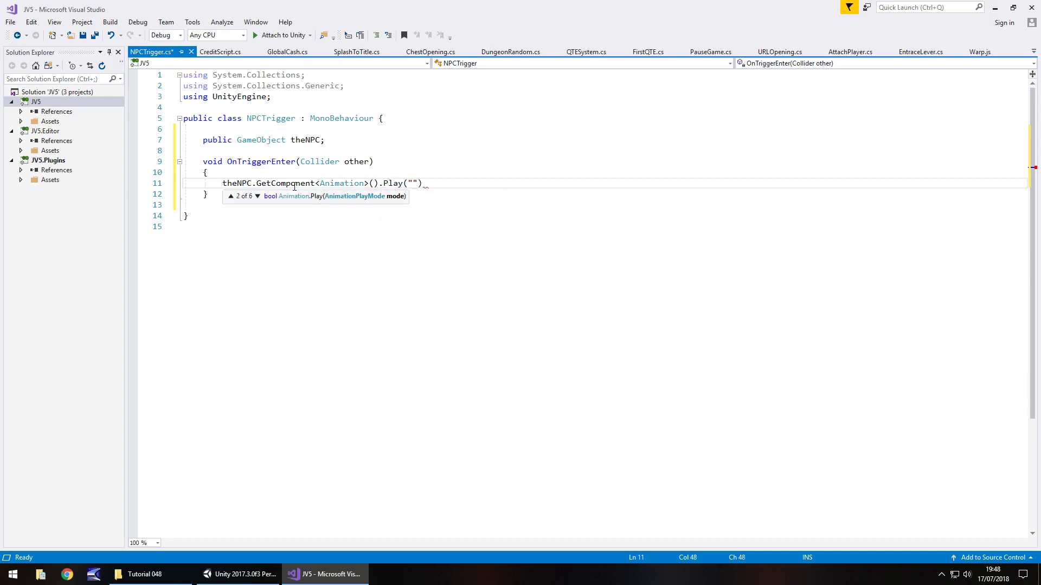
type("Walk\");")
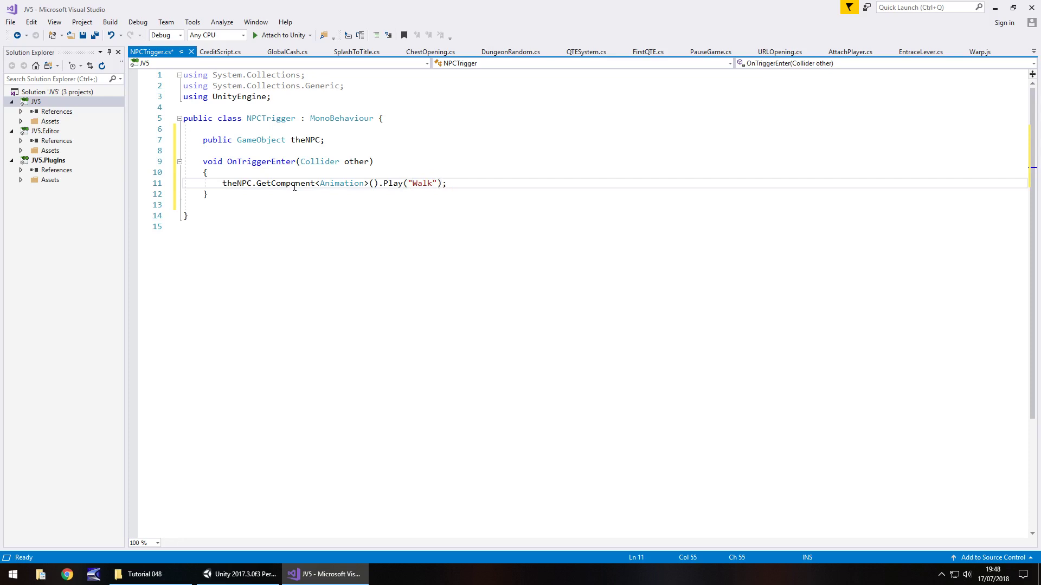
Save the NPCTrigger script, switch to Unity and attach it to the Cube object in the scene.
key("ctrl+s")
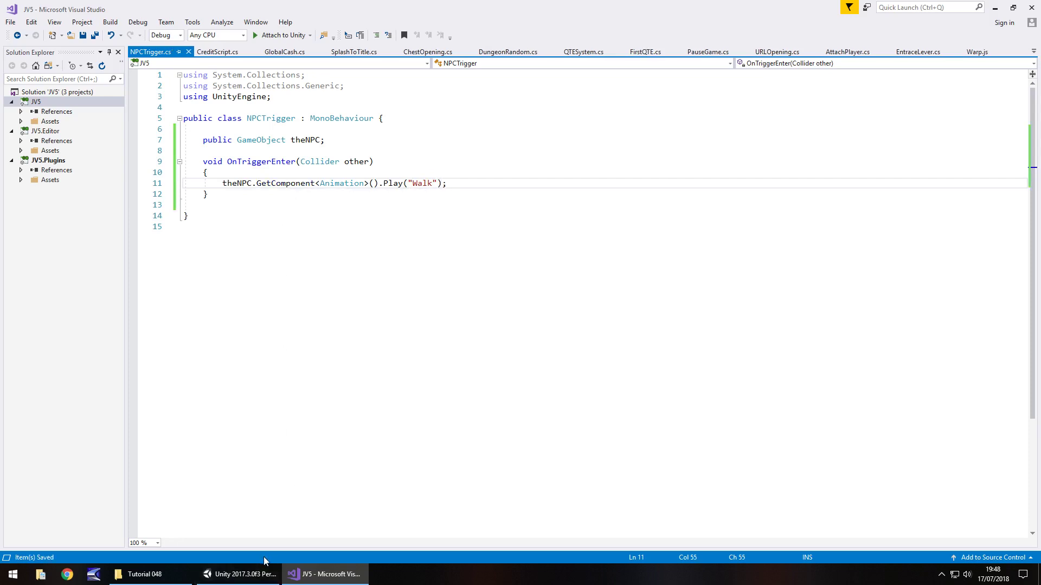
left_click(251, 579)
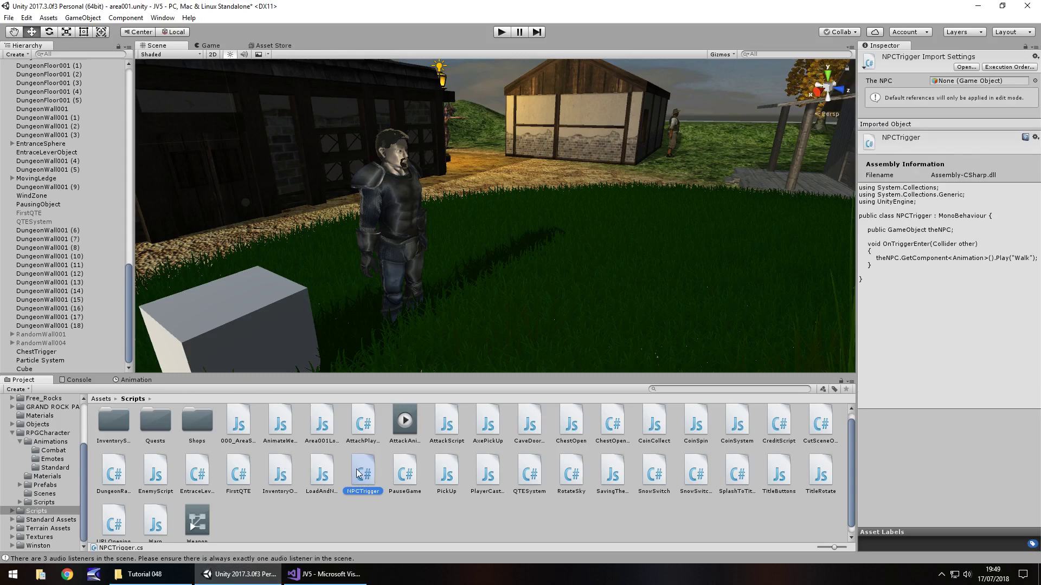
left_click_drag(358, 473, 25, 370)
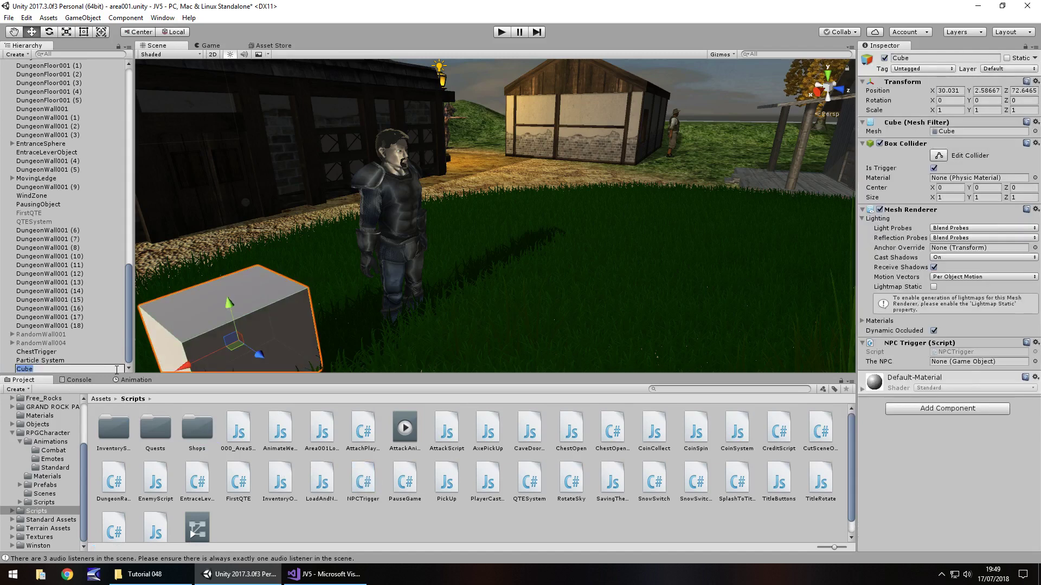
Rename the Cube object as NPCActivate and the Character object as NPC004.
type("NPCActivate")
key("Return")
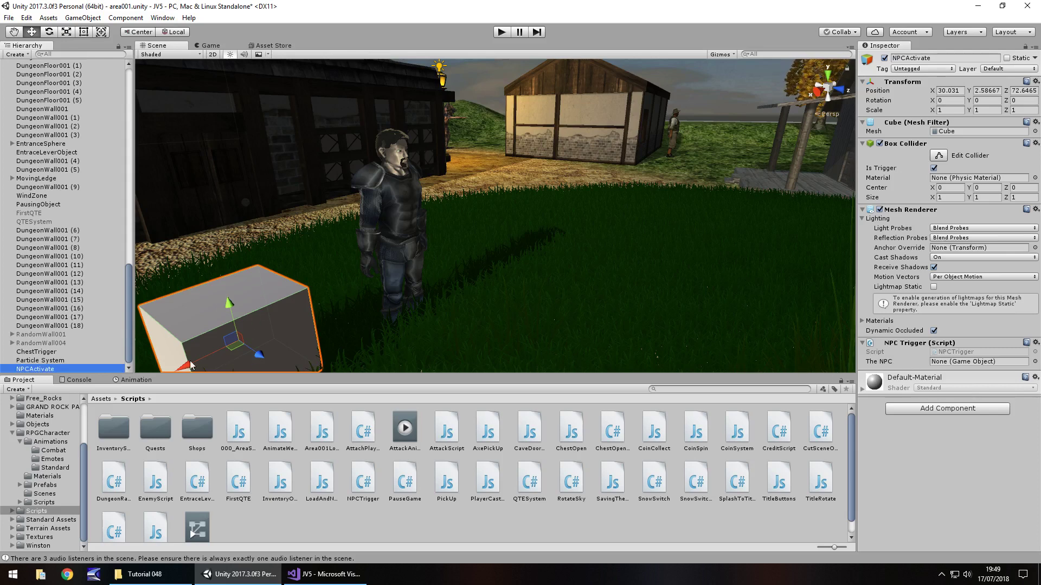
left_click_drag(129, 342, 135, 98)
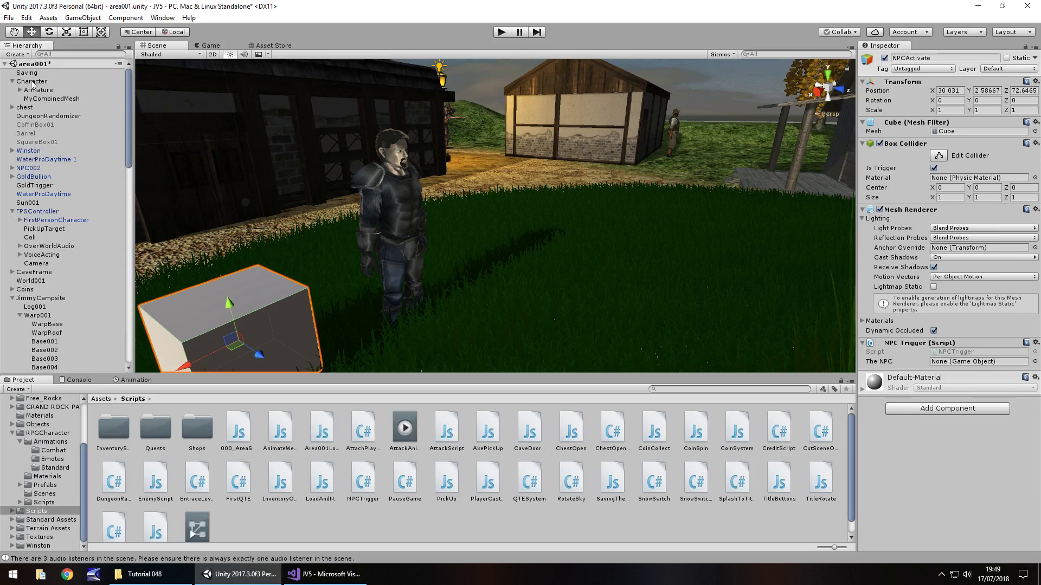
left_click(12, 81)
left_click(30, 82)
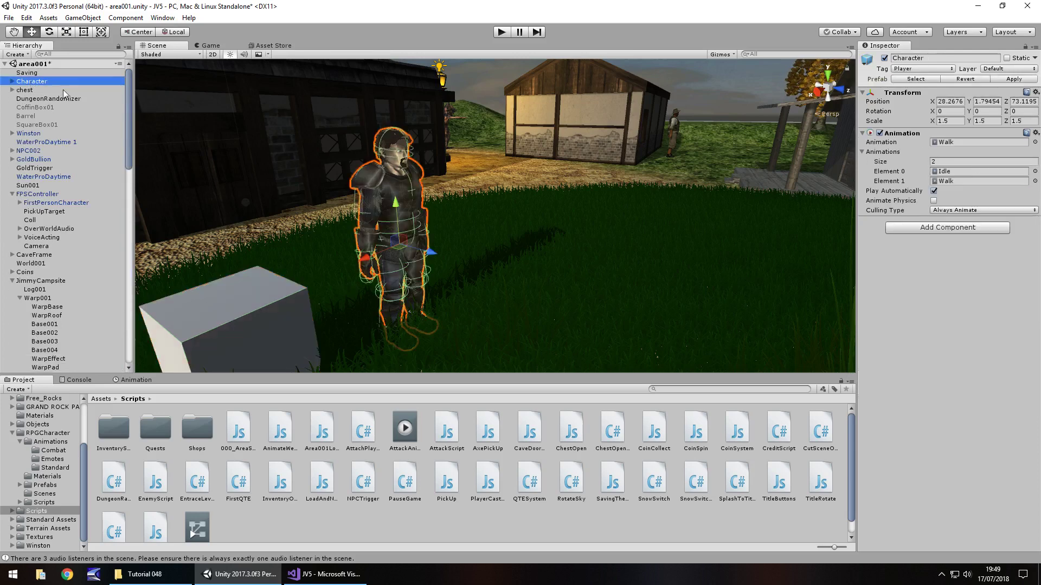
key("F2")
type("NP")
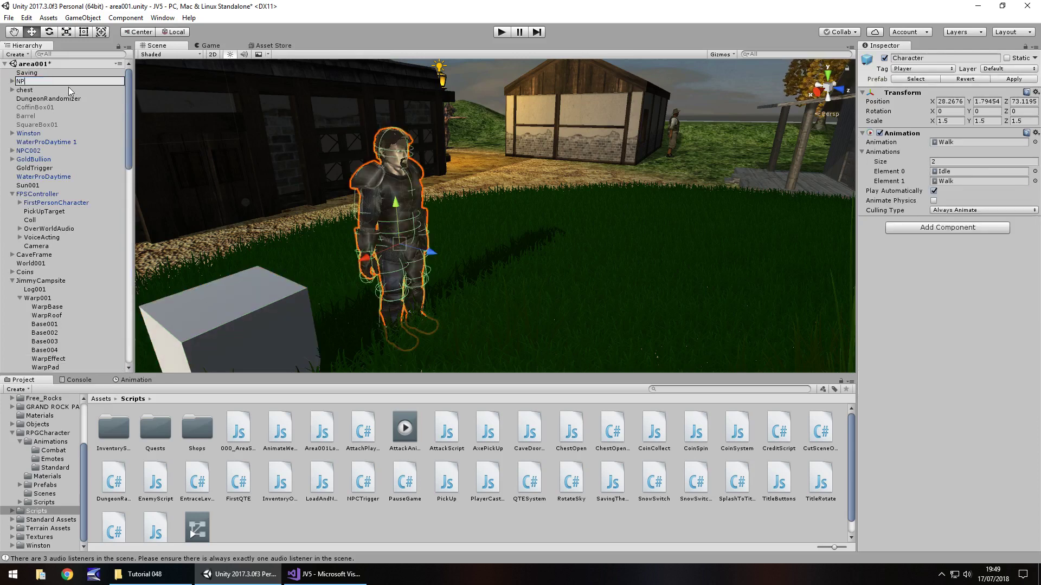
type("C004")
key("Return")
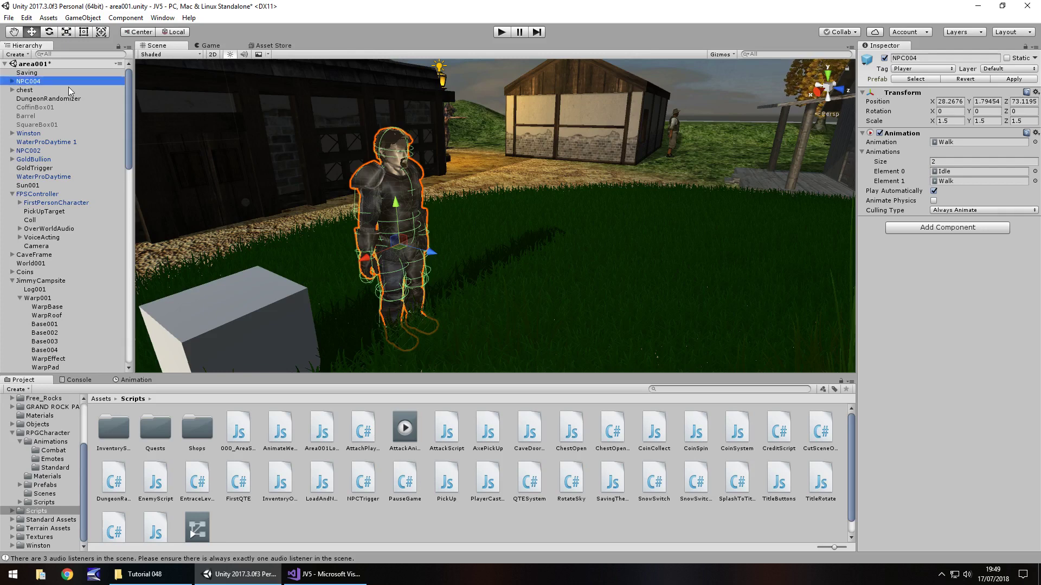
Assign NPC004 as The NPC in the NPC Trigger script of NPCActivate.
left_click_drag(126, 138, 964, 360)
left_click(44, 369)
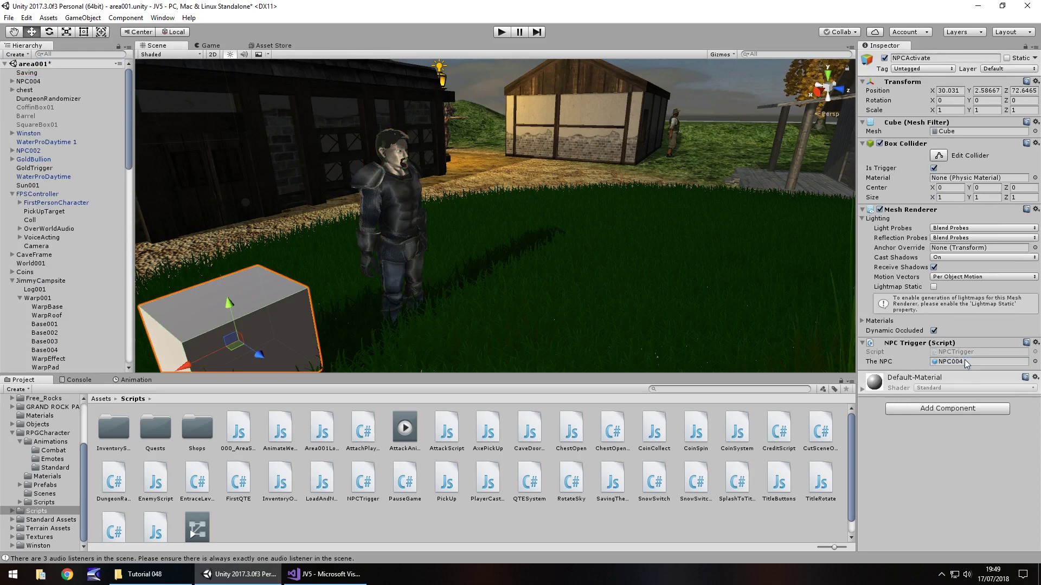
Set the default animation of NPC004 to the Idle clip from the RPGCharacter Standard animations folder.
left_click(319, 170)
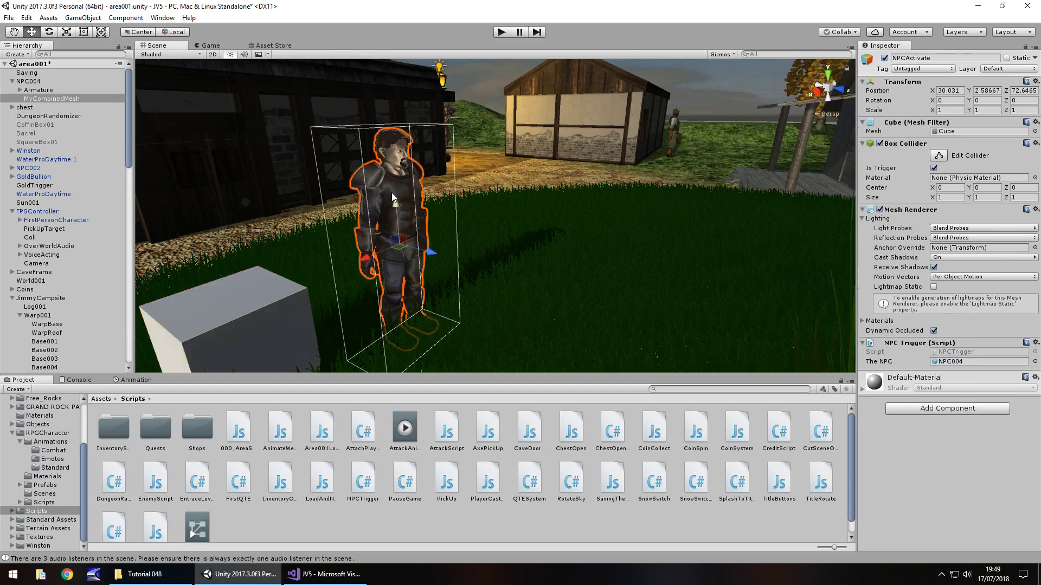
left_click(31, 81)
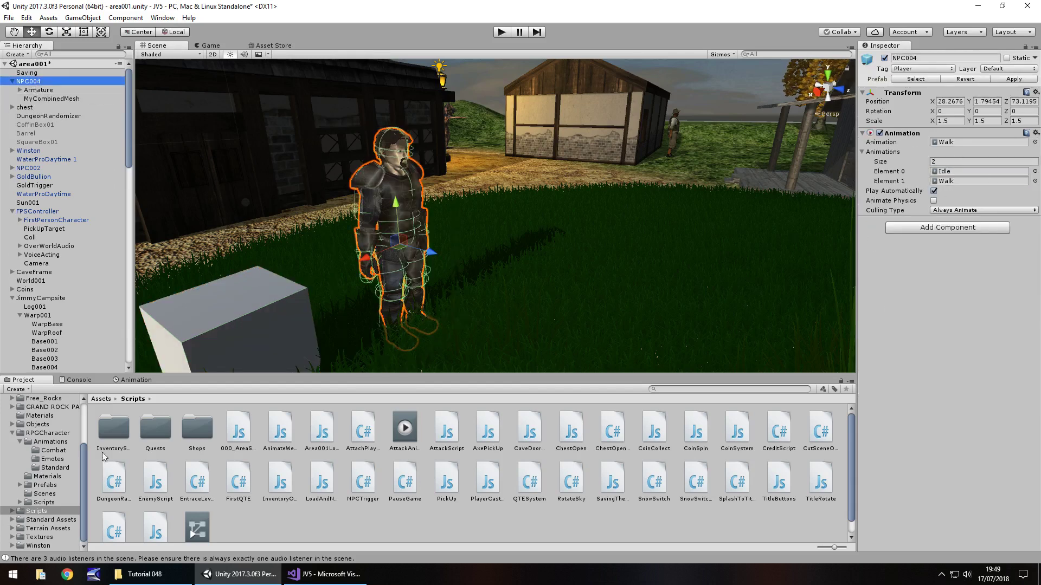
left_click(78, 511)
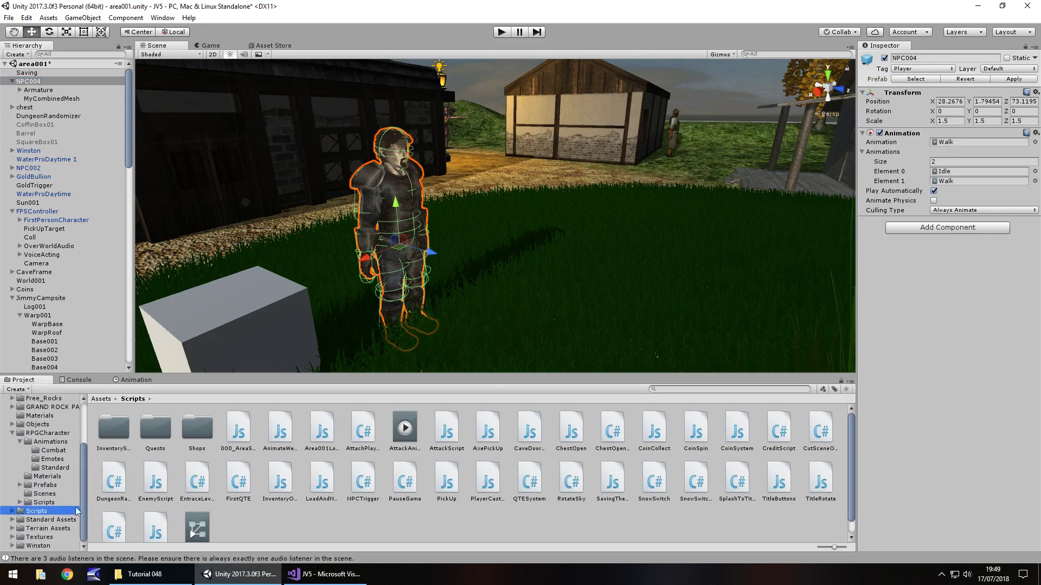
left_click(55, 467)
left_click_drag(114, 428, 968, 146)
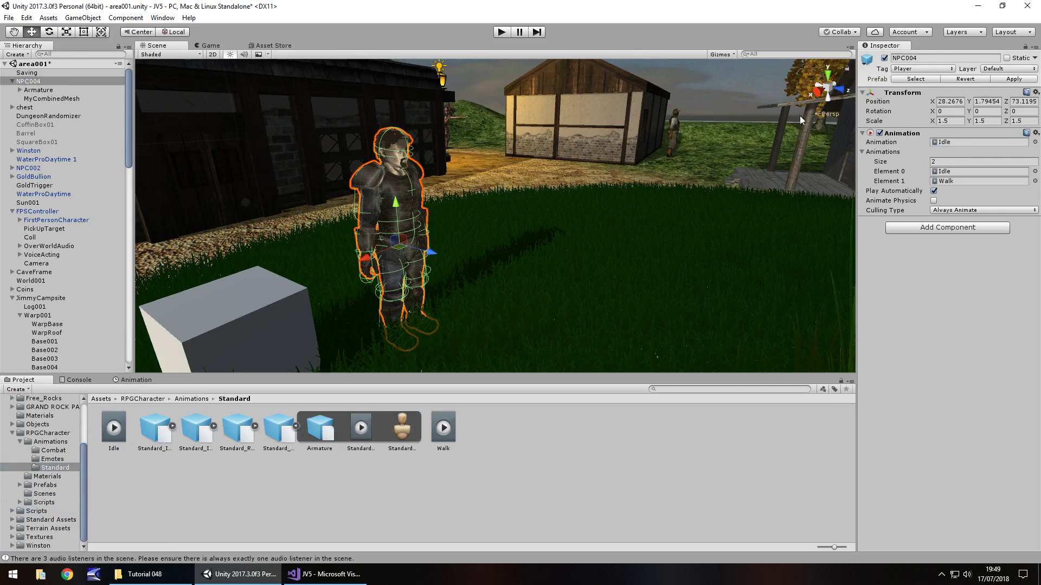
Play-test the scene by walking the player into the cube trigger to check the NPC's walk animation, and stop the game.
left_click(500, 32)
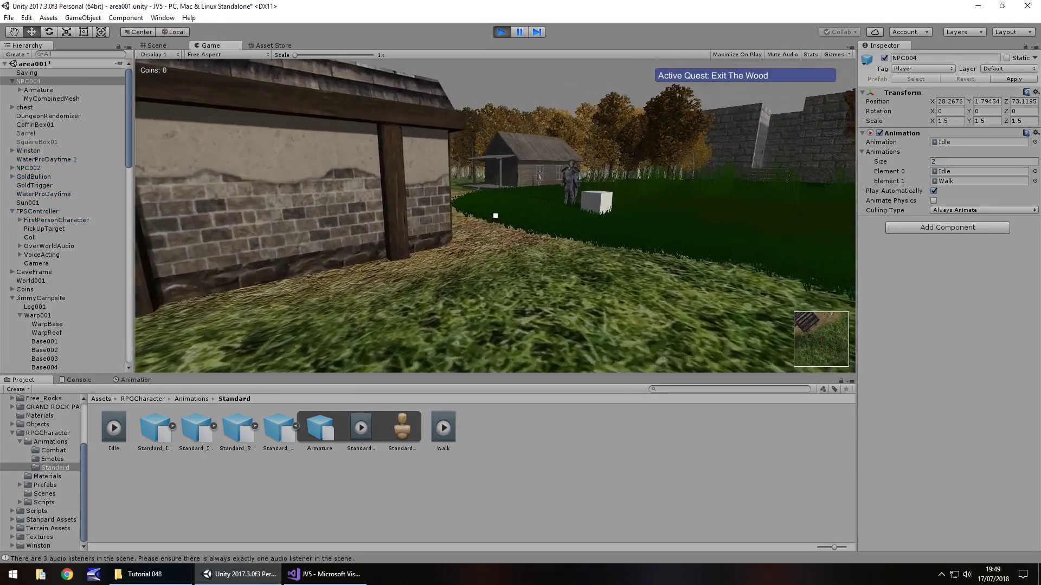
key("w")
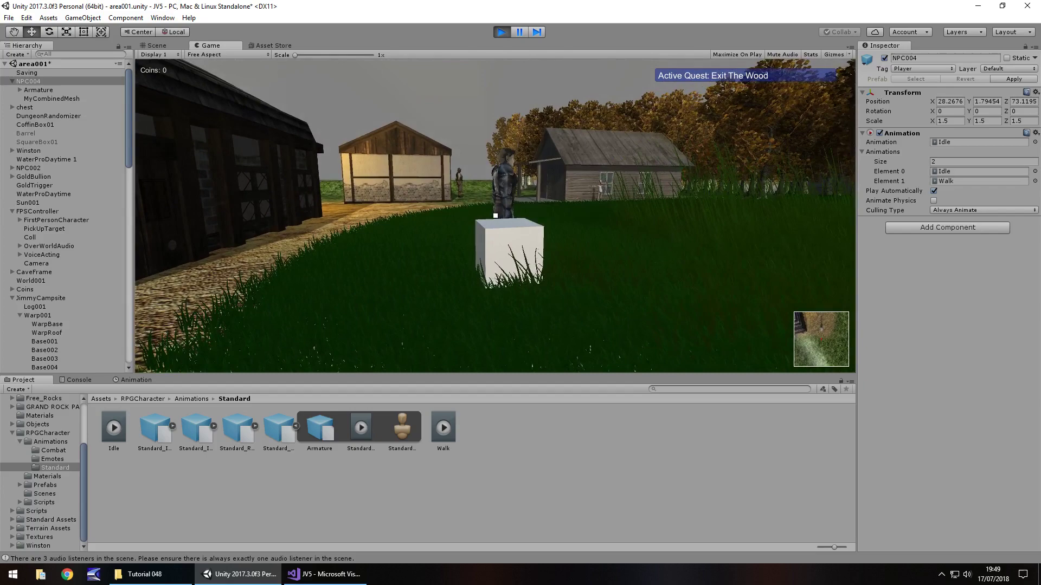
key("w")
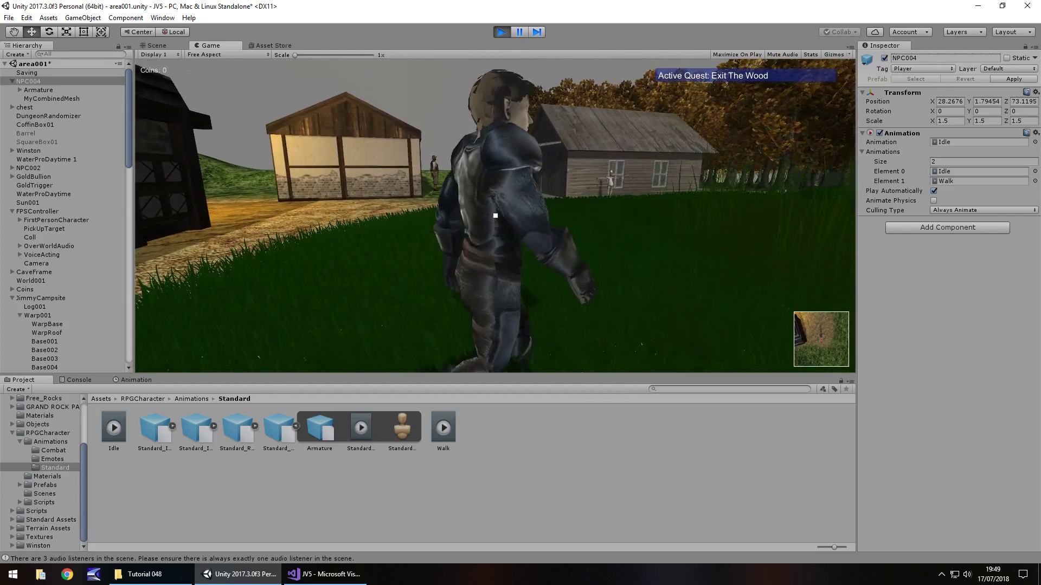
key("ctrl+p")
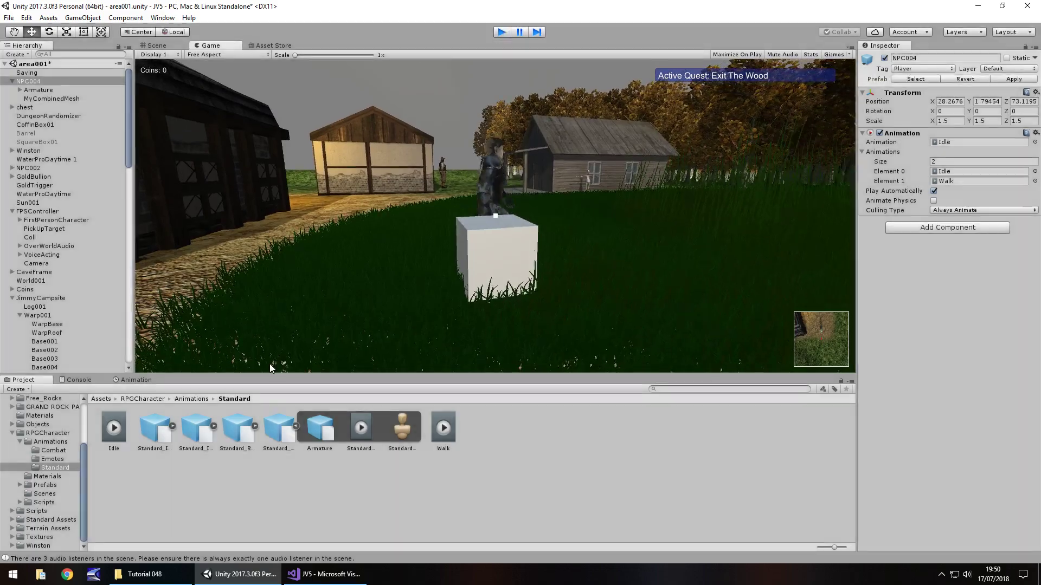
Switch to Visual Studio and add an empty void OnTriggerExit(Collider other) method below OnTriggerEnter in NPCTrigger, without the private modifier.
key("alt+Tab")
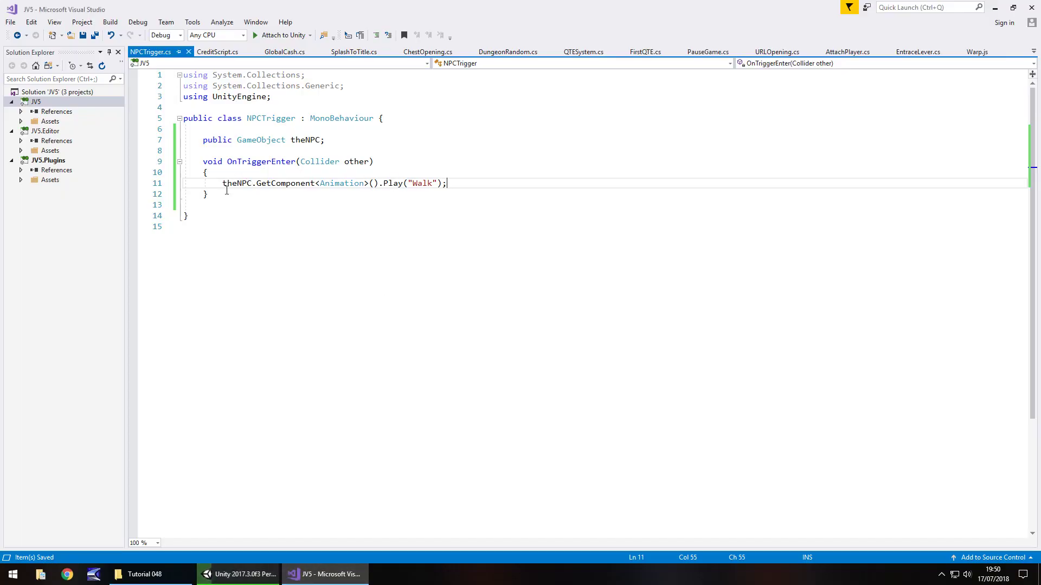
left_click(226, 191)
key("Return")
key("Return")
type("void ")
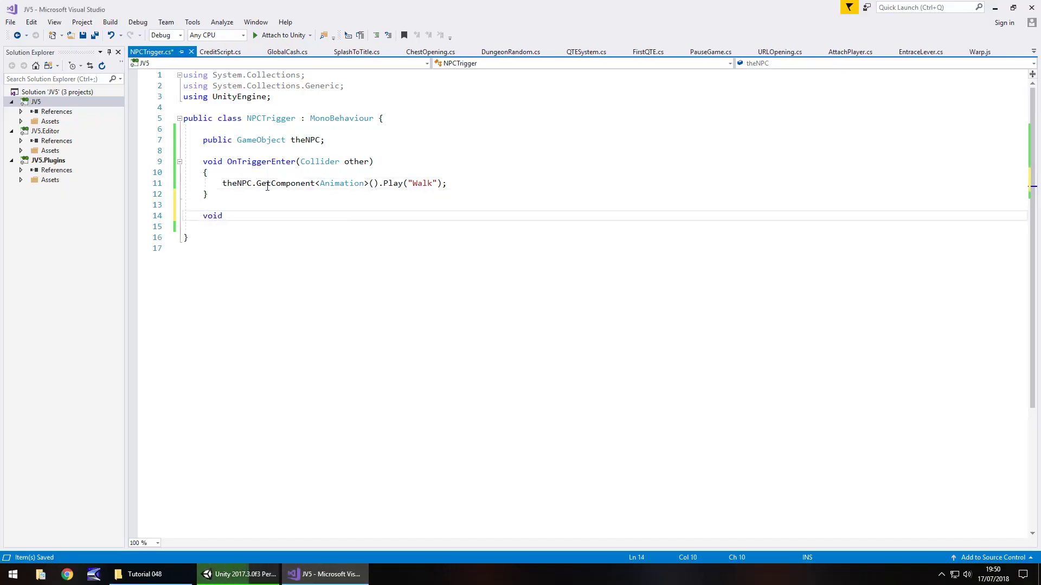
type("OnTriggerE")
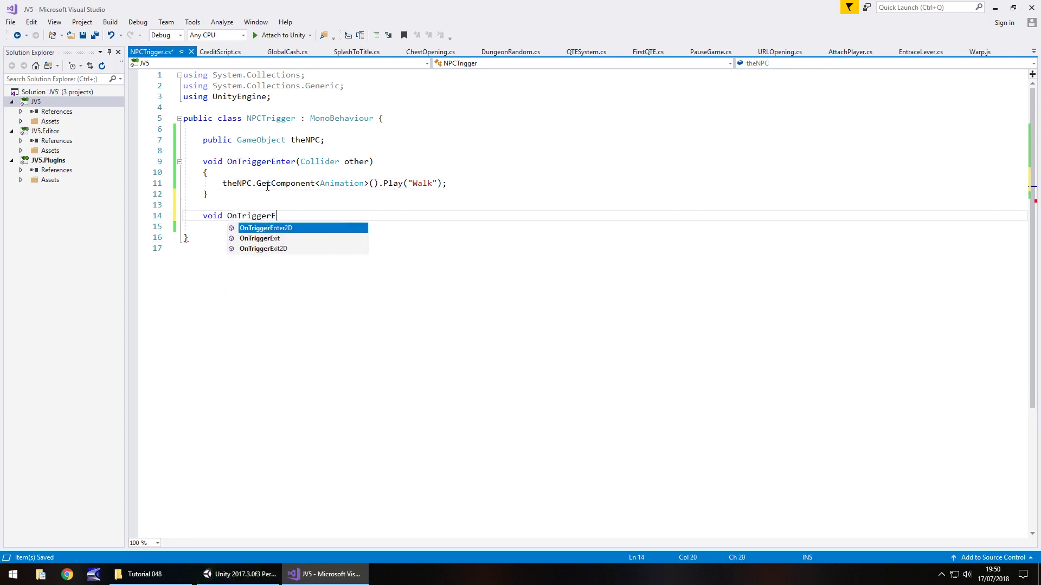
type("xit")
key("Tab")
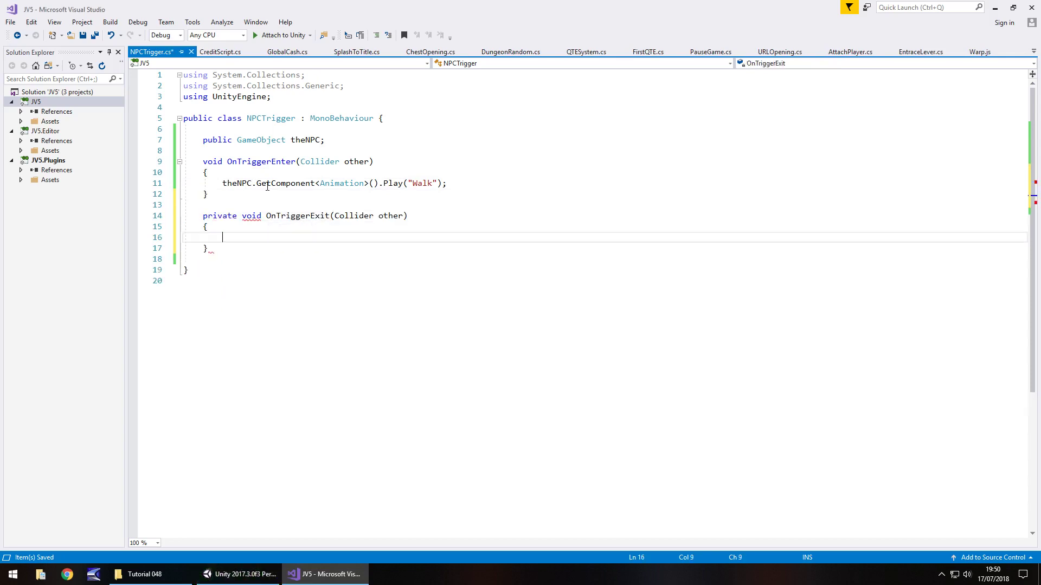
left_click_drag(243, 215, 446, 181)
key("BackSpace")
Copy the Play line from OnTriggerEnter into OnTriggerExit, change its animation name to "Idle" and save the script.
left_click(264, 239)
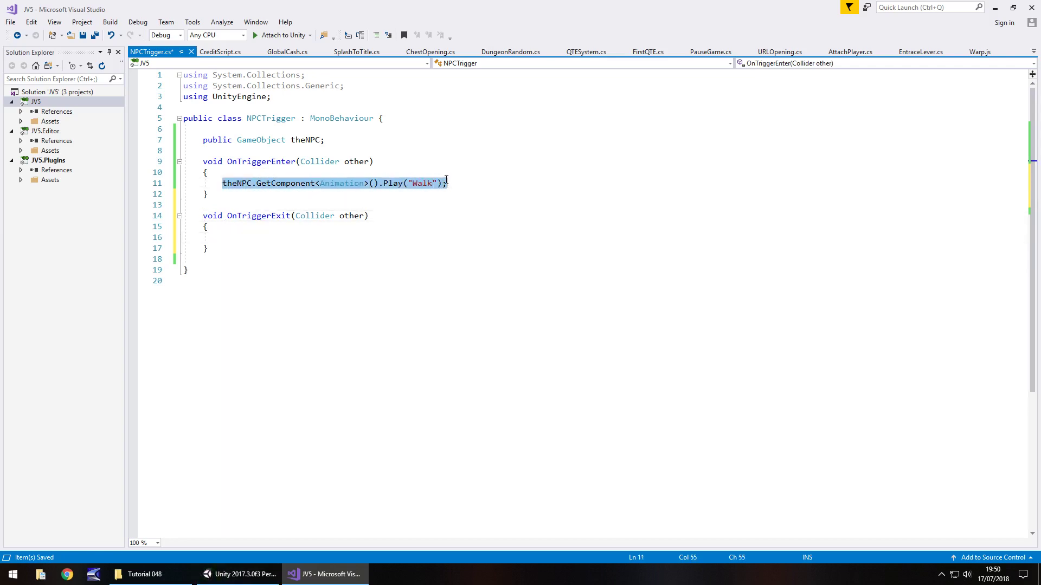
key("ctrl+c")
left_click(269, 237)
key("ctrl+v")
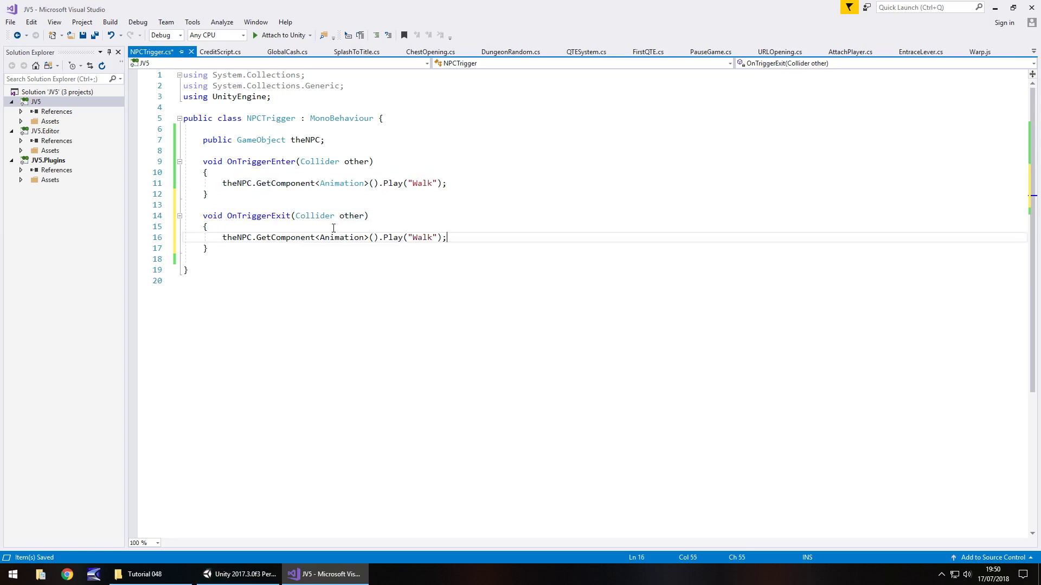
double_click(417, 238)
type("Idle")
key("ctrl+s")
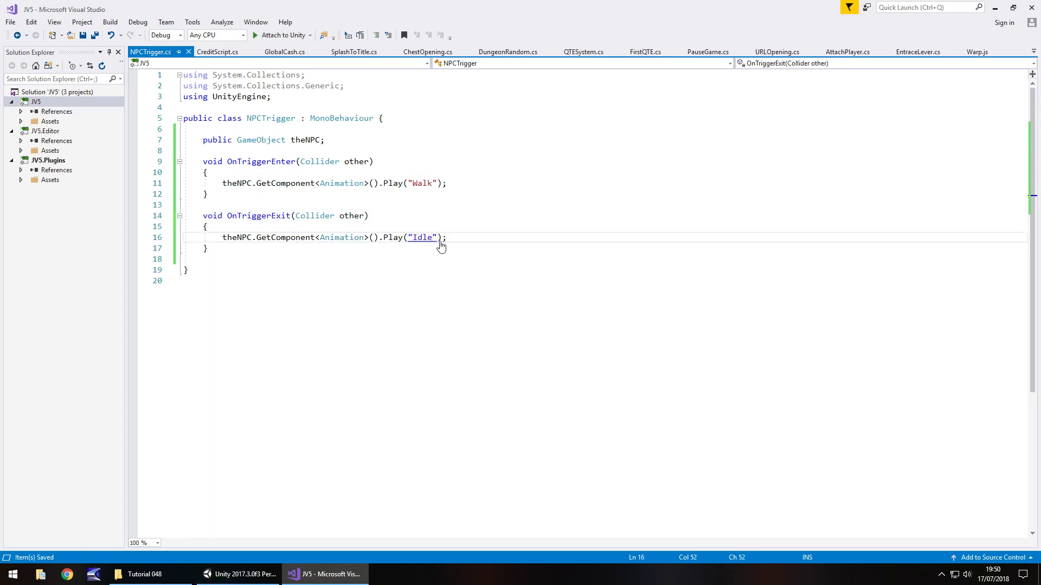
Play-test the scene in Unity, moving the player in and out of the cube to check both NPC animations, and stop the game.
left_click(238, 574)
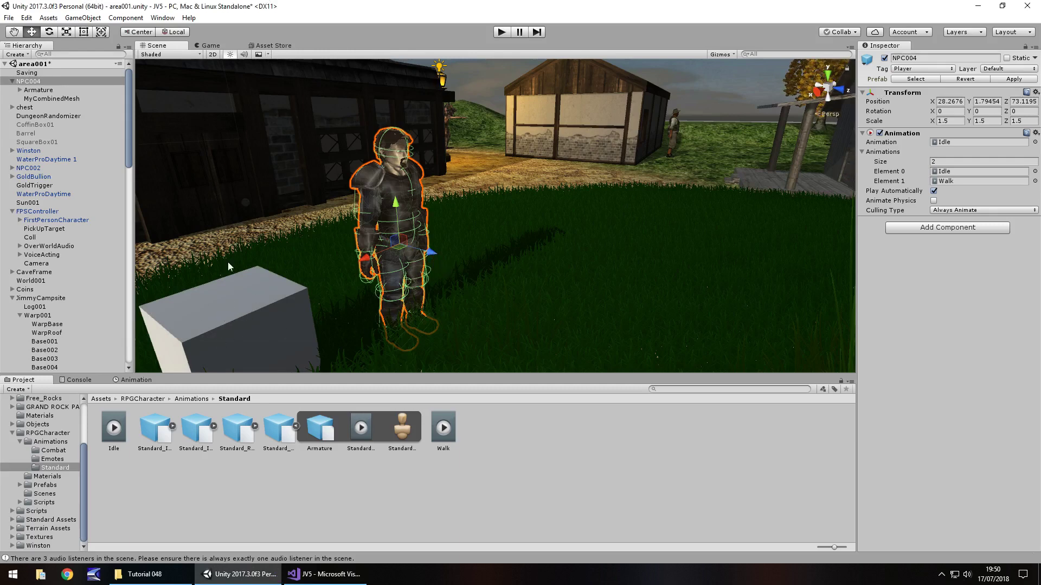
left_click(501, 32)
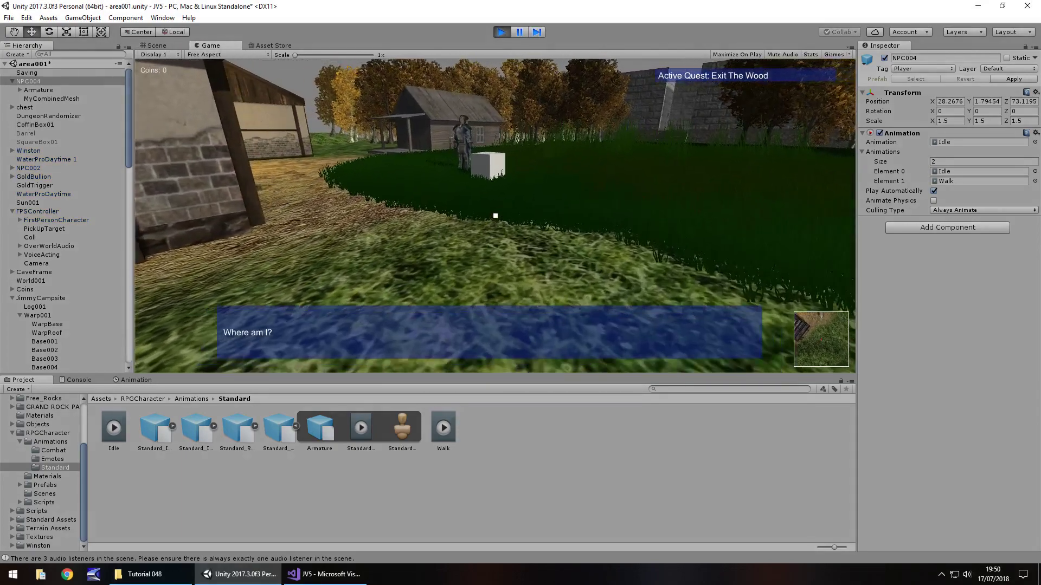
key("w")
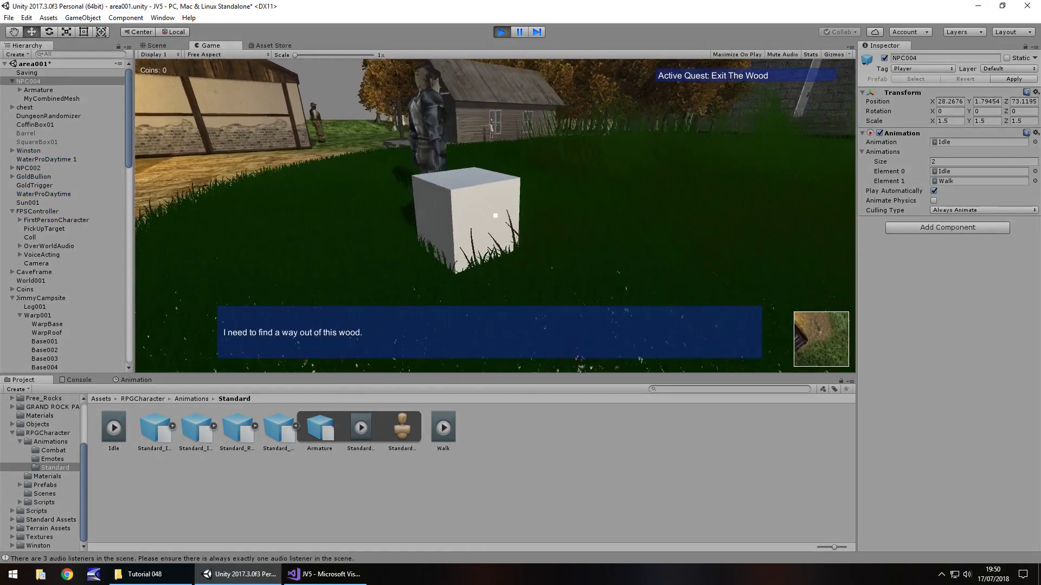
key("w")
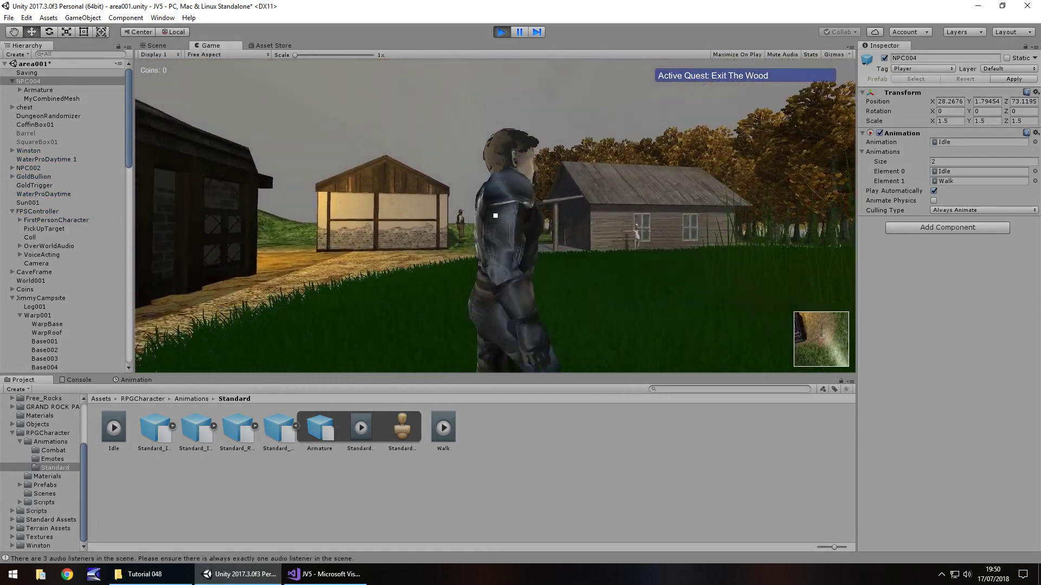
key("s")
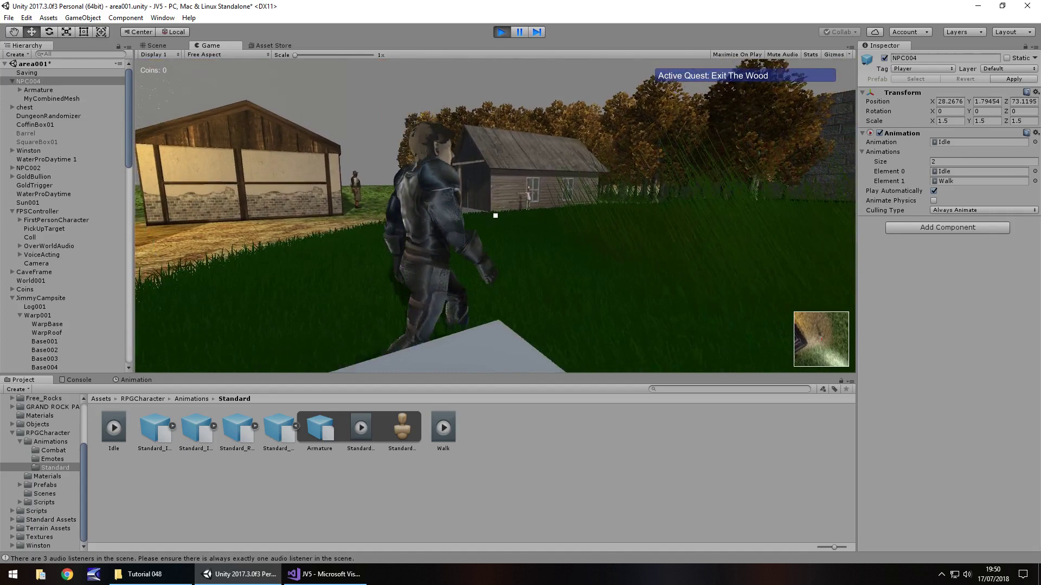
key("s")
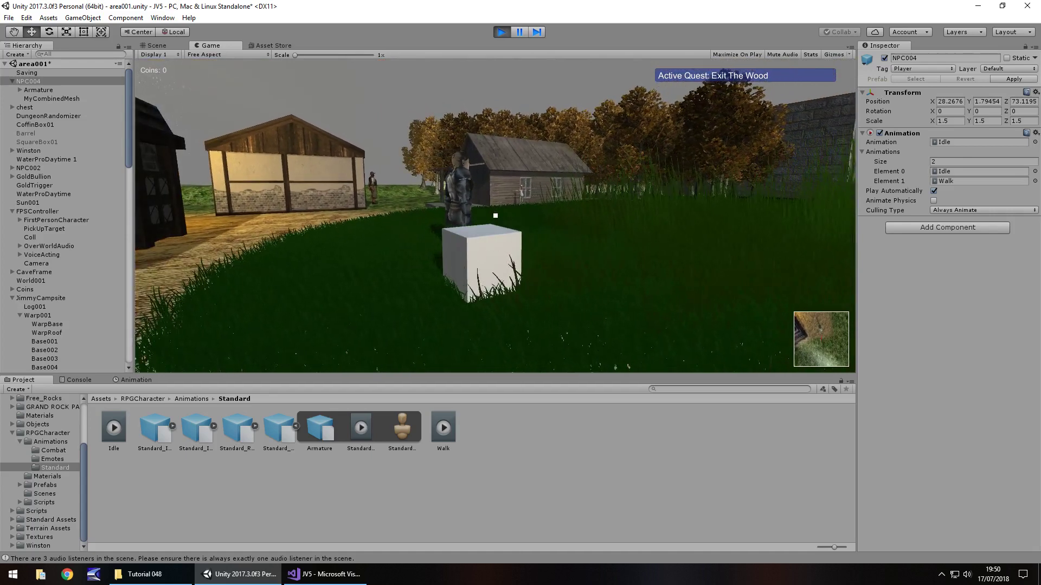
key("w")
key("ctrl+p")
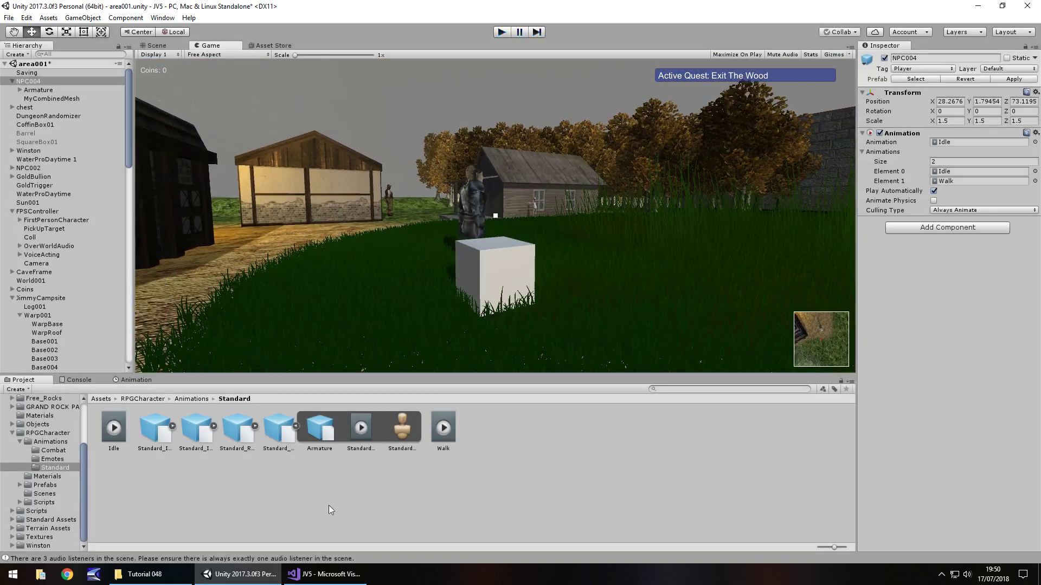
In the Emotes folder, set Emote_Cheer's rig to the Generic animation type with its avatar created from this model, and apply the settings.
left_click(54, 459)
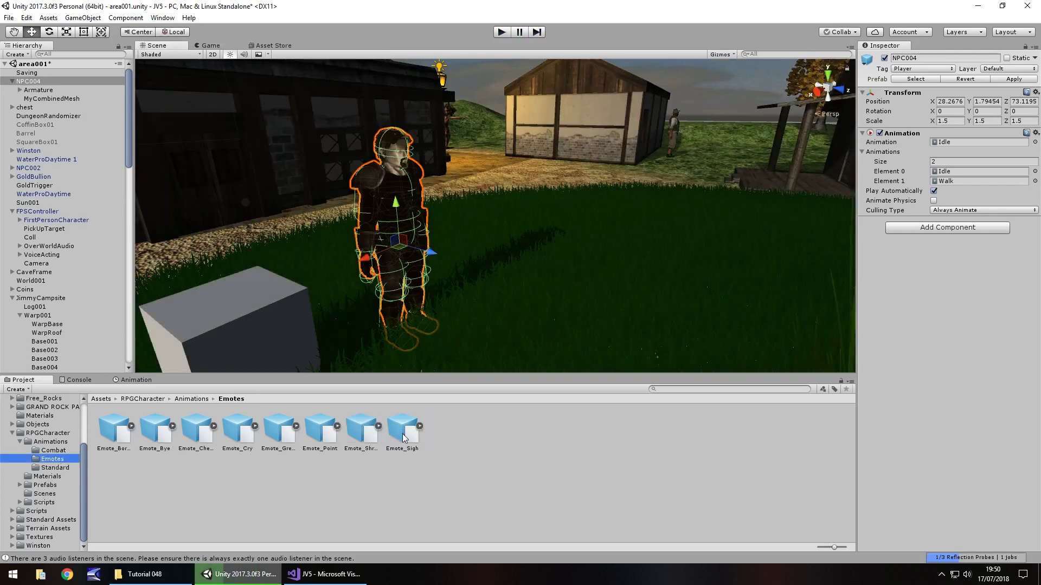
left_click(121, 446)
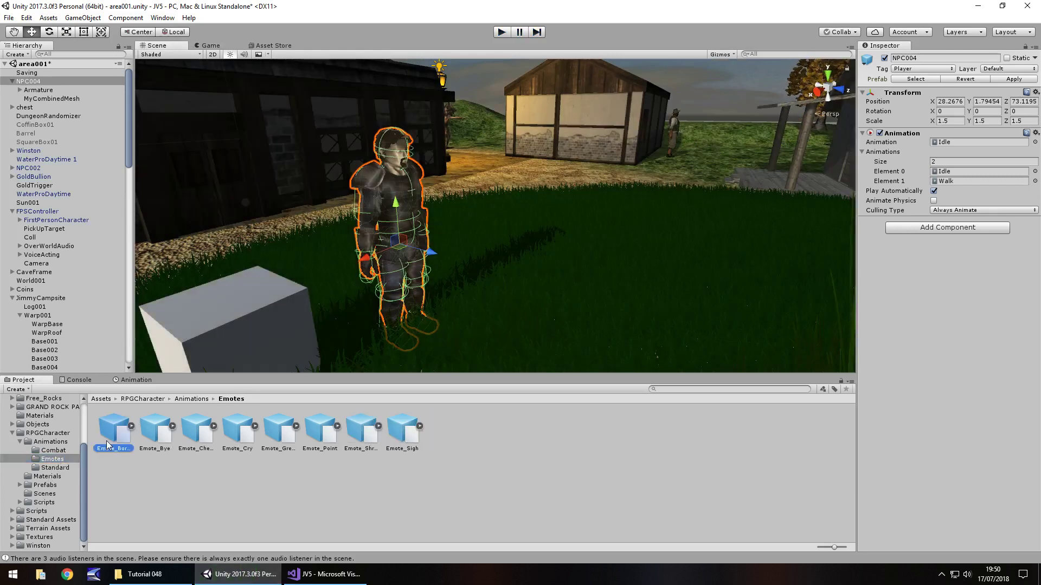
key("Right")
key("Right")
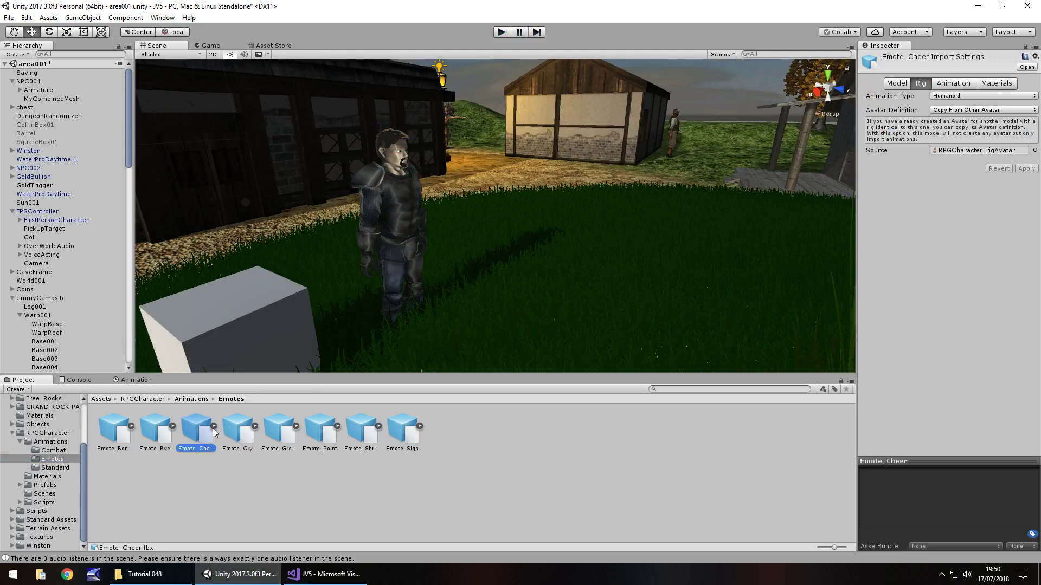
left_click(947, 96)
left_click(955, 129)
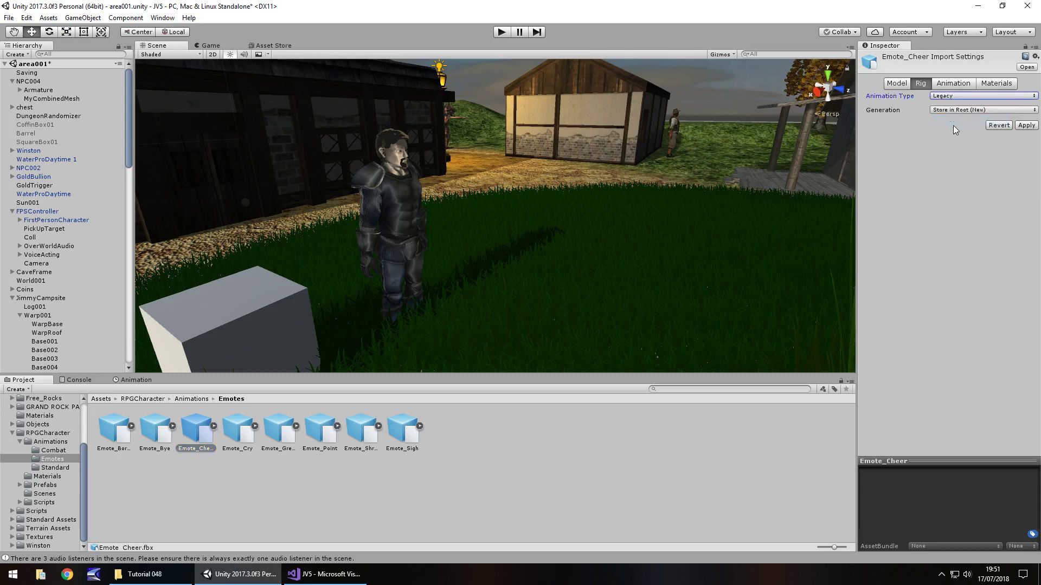
left_click(954, 96)
left_click(956, 132)
left_click(933, 111)
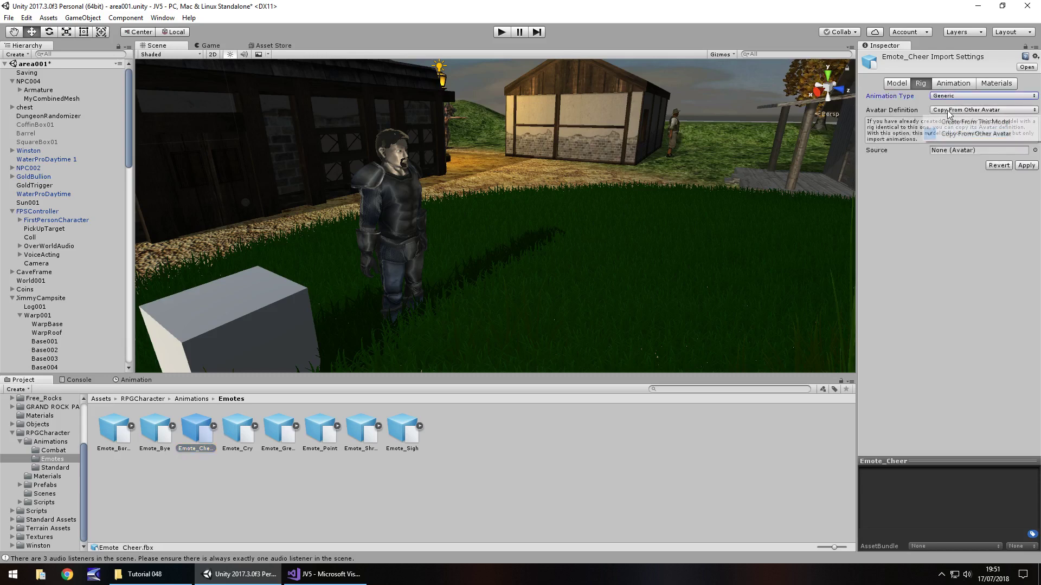
left_click(961, 123)
left_click(1026, 145)
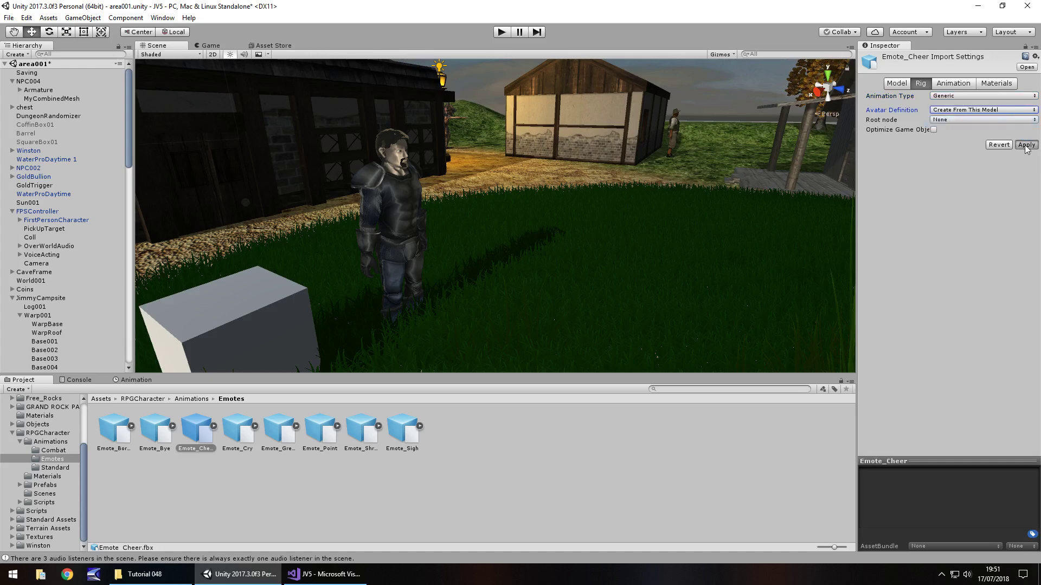
Expand the Emote_Cheer model and duplicate its Cheer animation clip as a standalone asset.
left_click(213, 426)
left_click(278, 428)
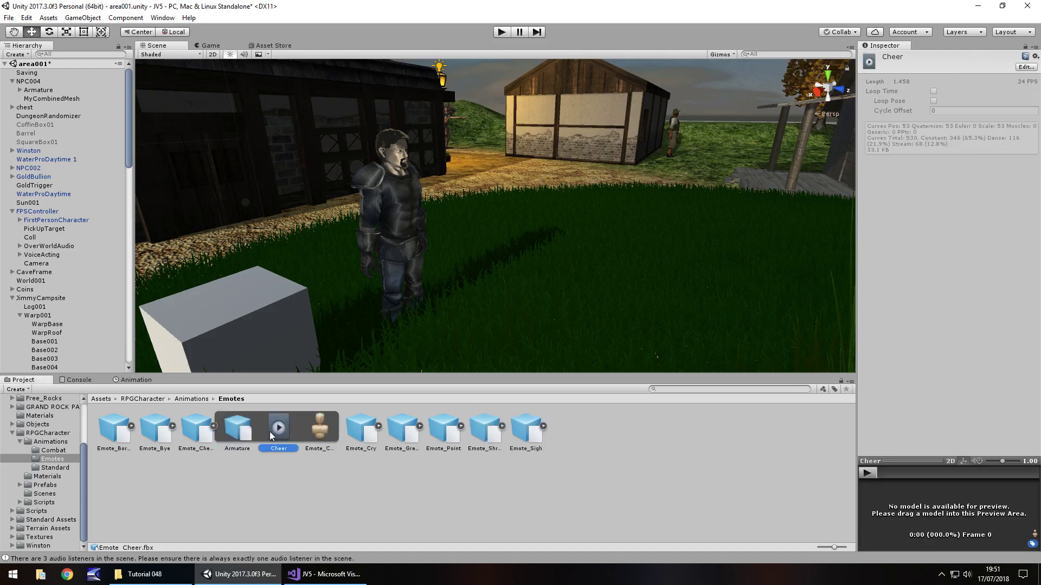
key("ctrl+d")
Mark the duplicated Cheer clip as Legacy in Debug mode, return to Normal mode and set its wrap mode to Once.
left_click(1035, 56)
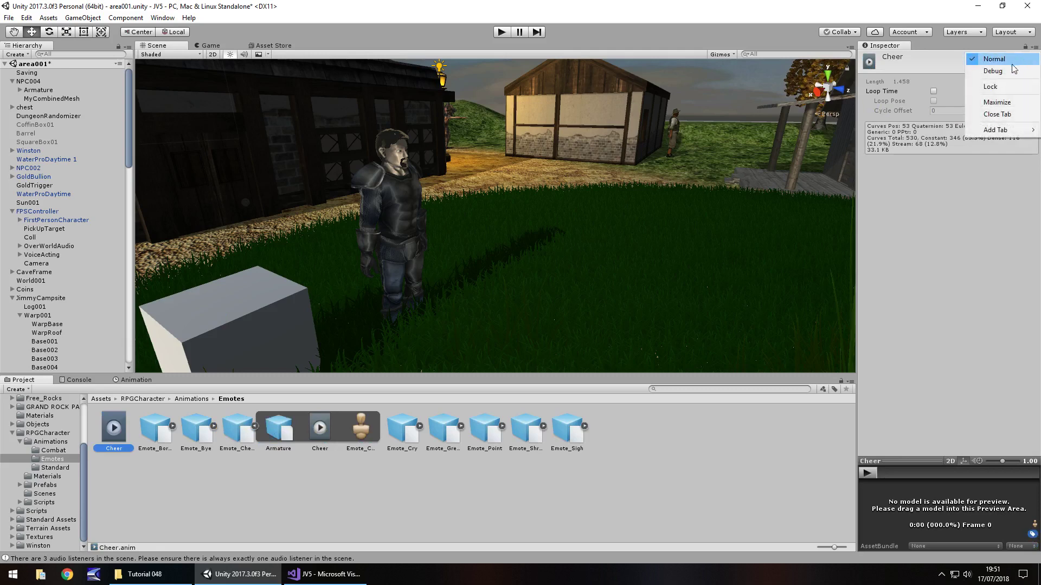
left_click(997, 70)
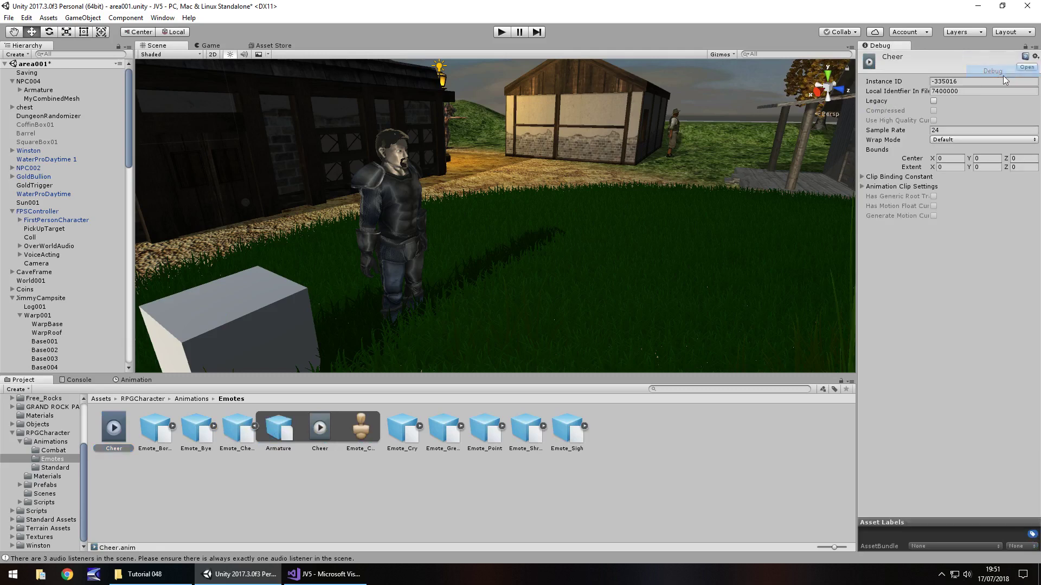
left_click(933, 101)
left_click(1035, 49)
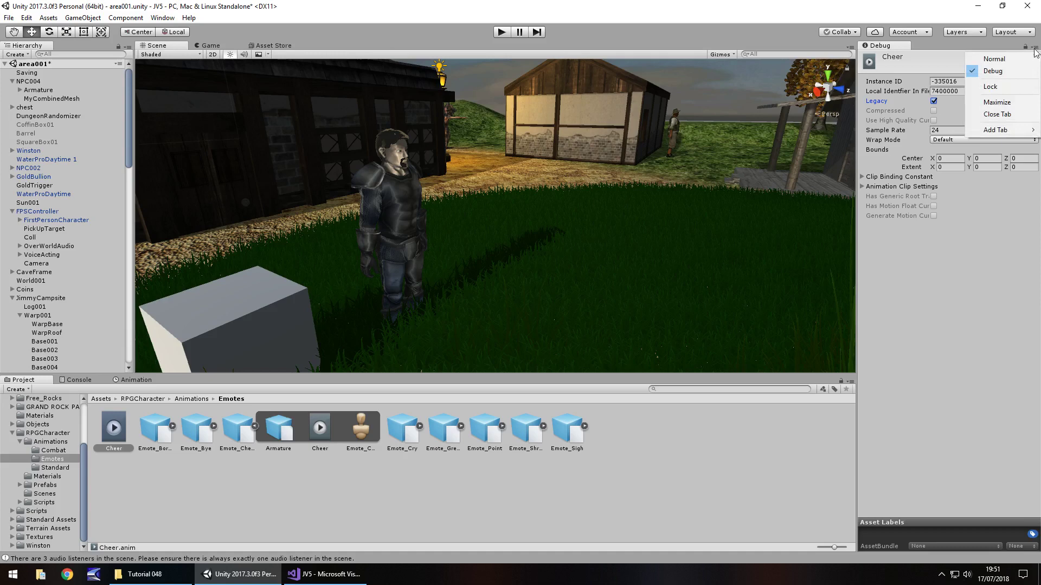
left_click(993, 58)
left_click(968, 90)
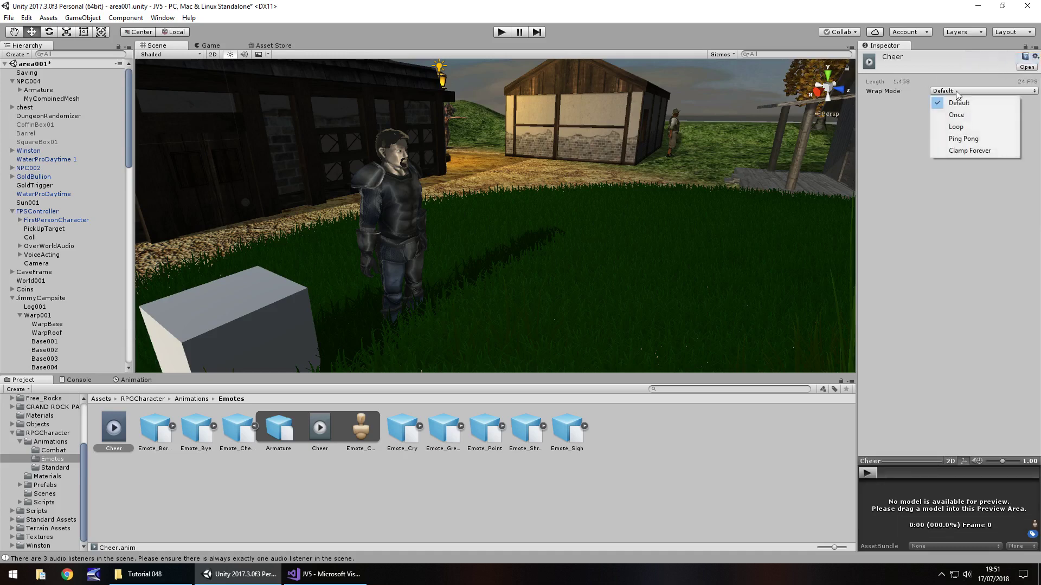
left_click(968, 116)
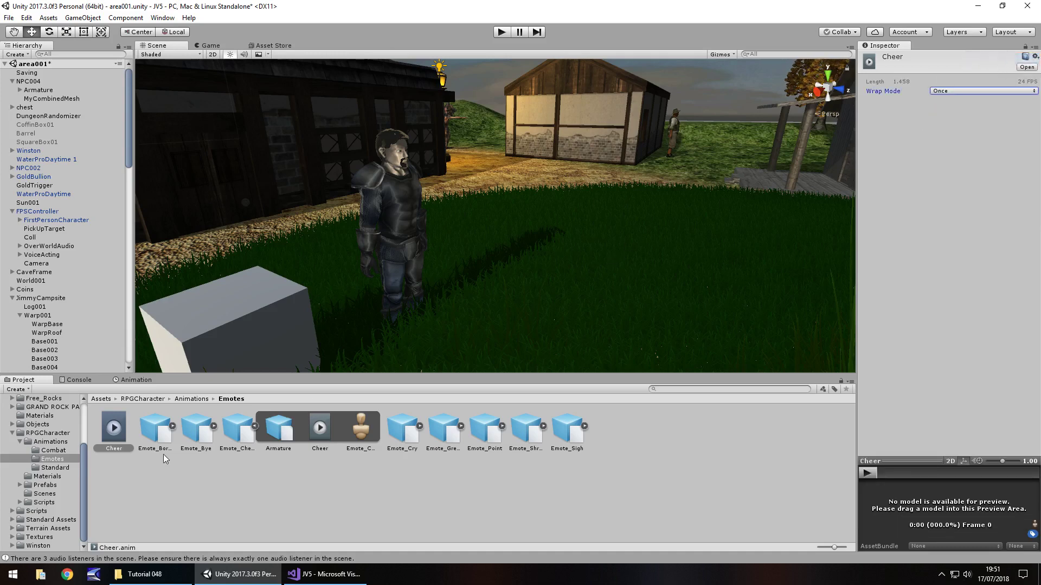
Increase NPC004's Animations size to 3 and assign the duplicated Cheer clip to Element 2.
left_click(32, 81)
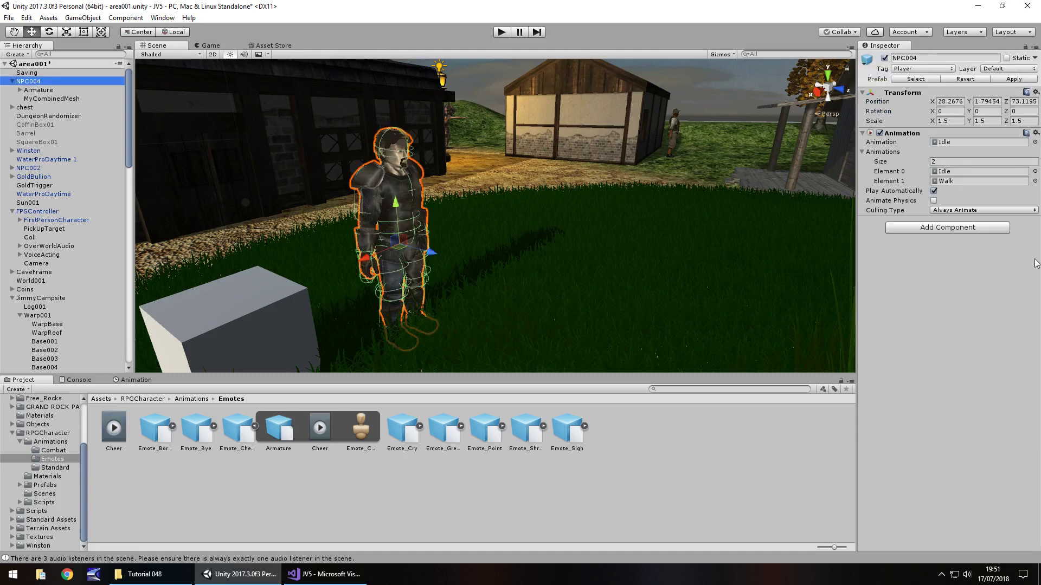
left_click(114, 434)
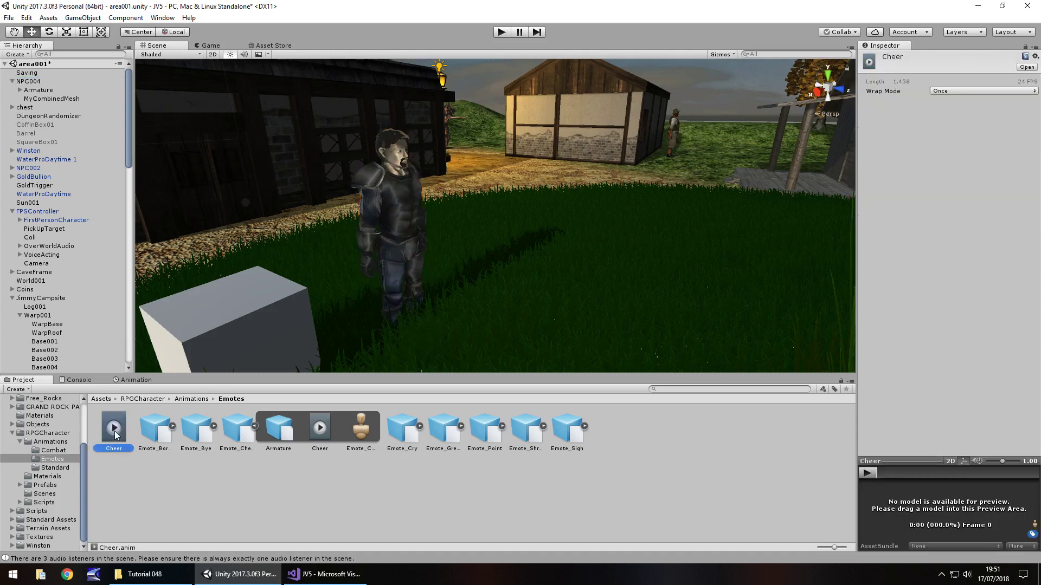
left_click(38, 84)
left_click(971, 162)
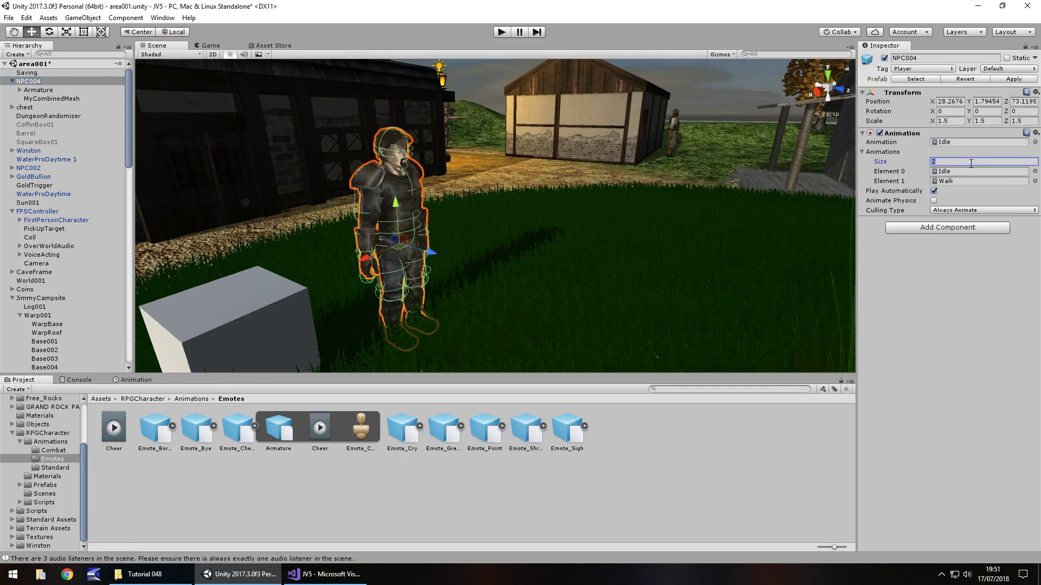
type("3")
key("Return")
left_click_drag(120, 440, 950, 195)
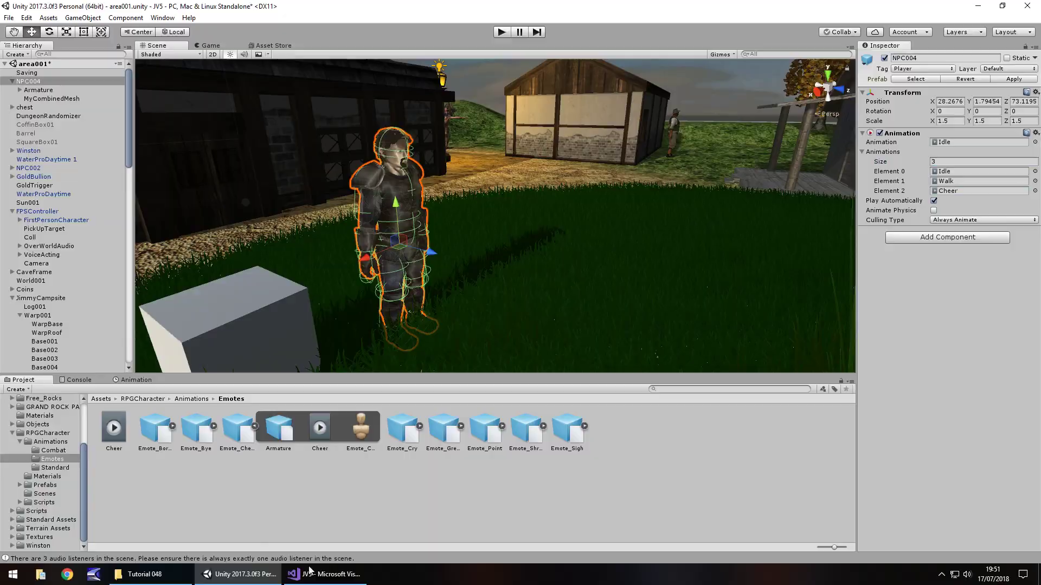
Switch to Visual Studio, change the animation name played in OnTriggerEnter to "Cheer" and save the NPCTrigger script.
left_click(325, 574)
double_click(414, 186)
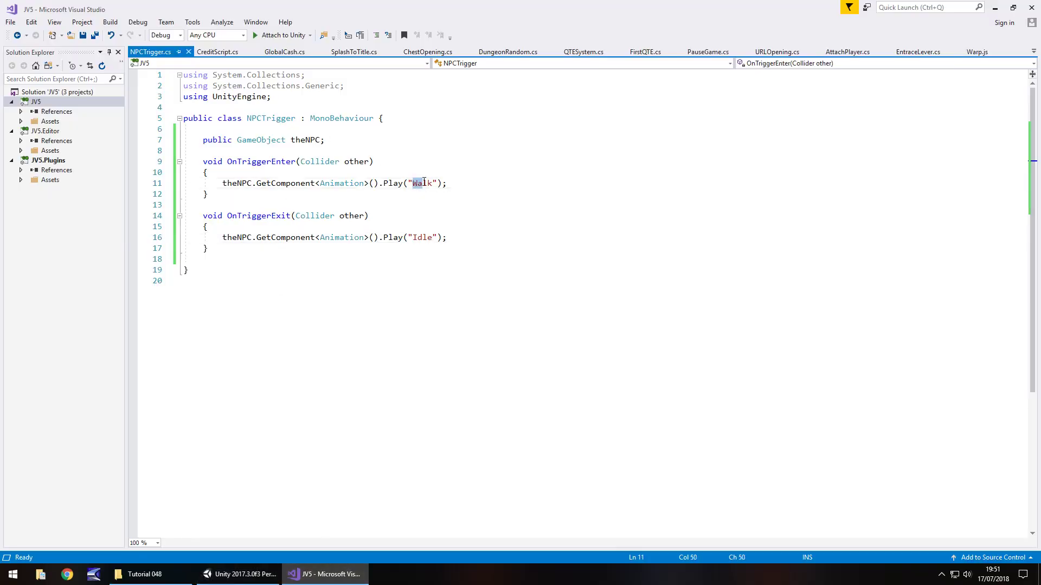
type("Chj")
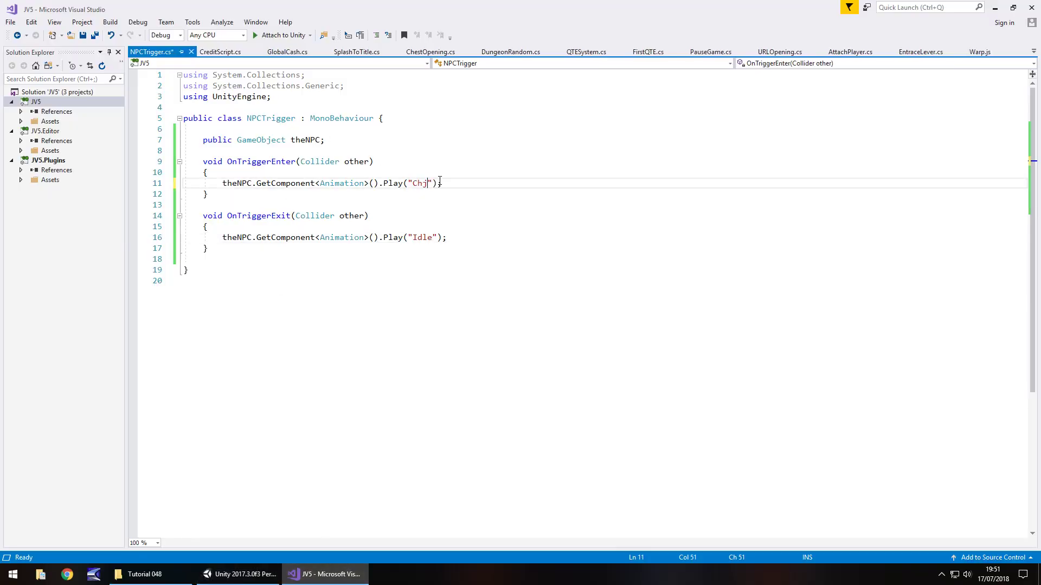
type("er")
key("ctrl+s")
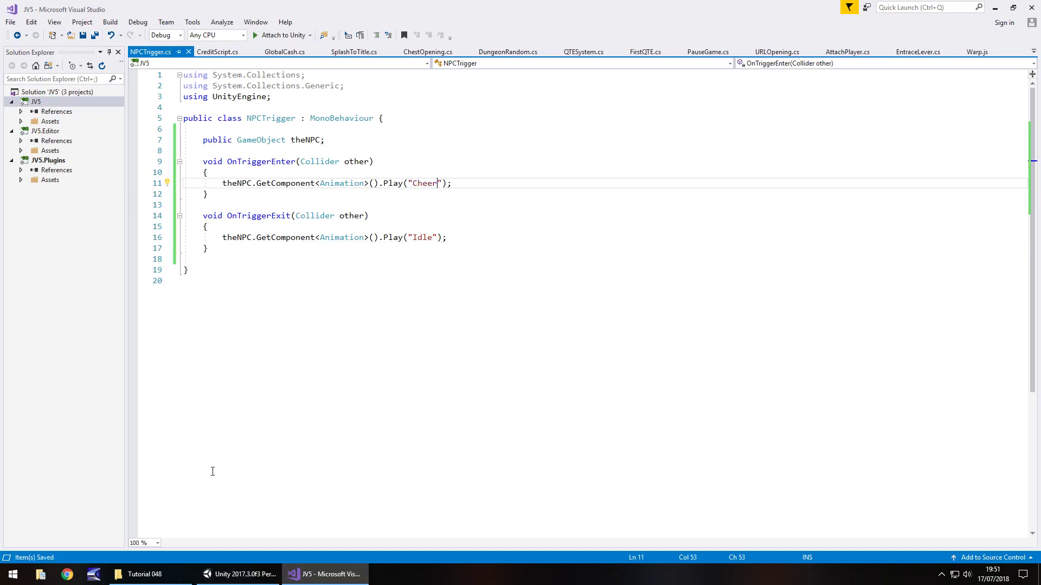
Play-test the scene in Unity, walking the player into the cube trigger to check the NPC's cheer animation, and stop the game.
left_click(228, 574)
left_click(501, 31)
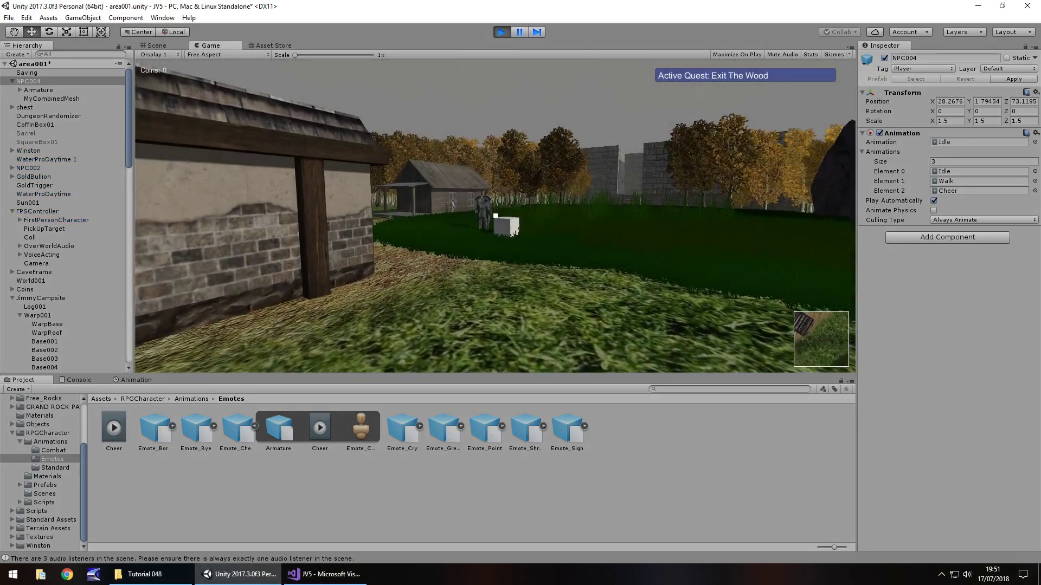
key("w")
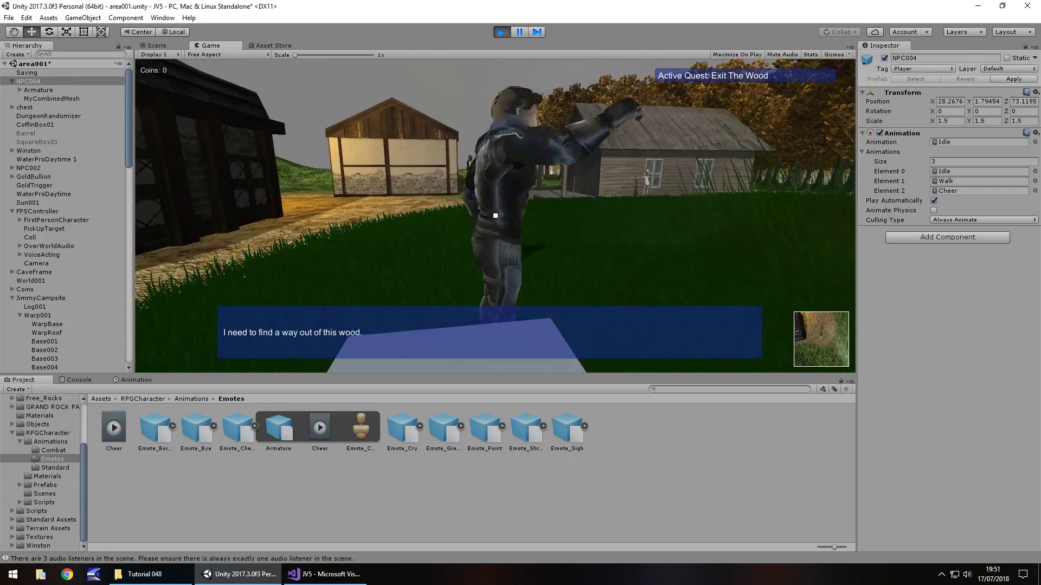
key("w")
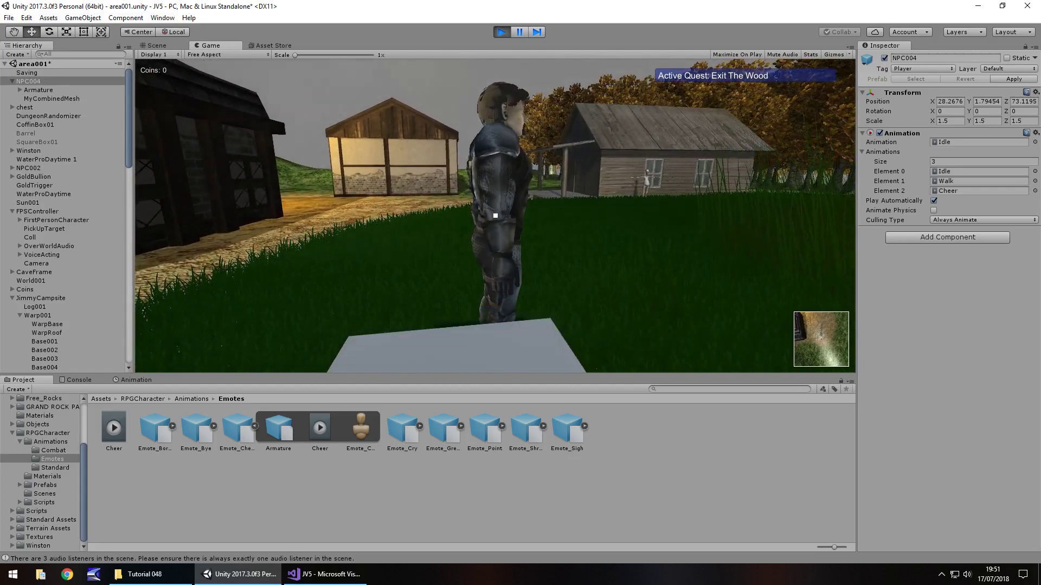
key("ctrl+p")
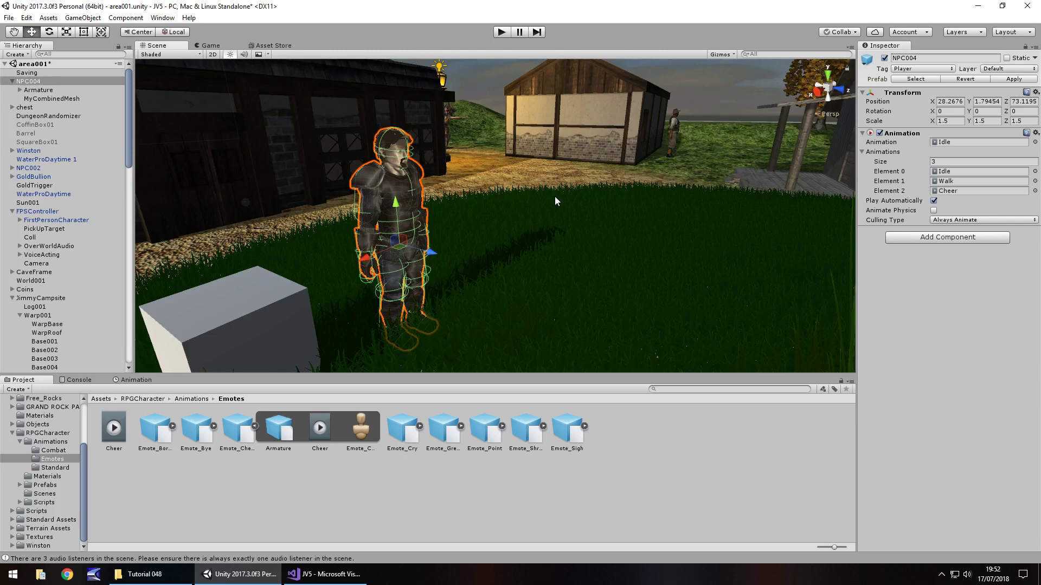
left_click(447, 504)
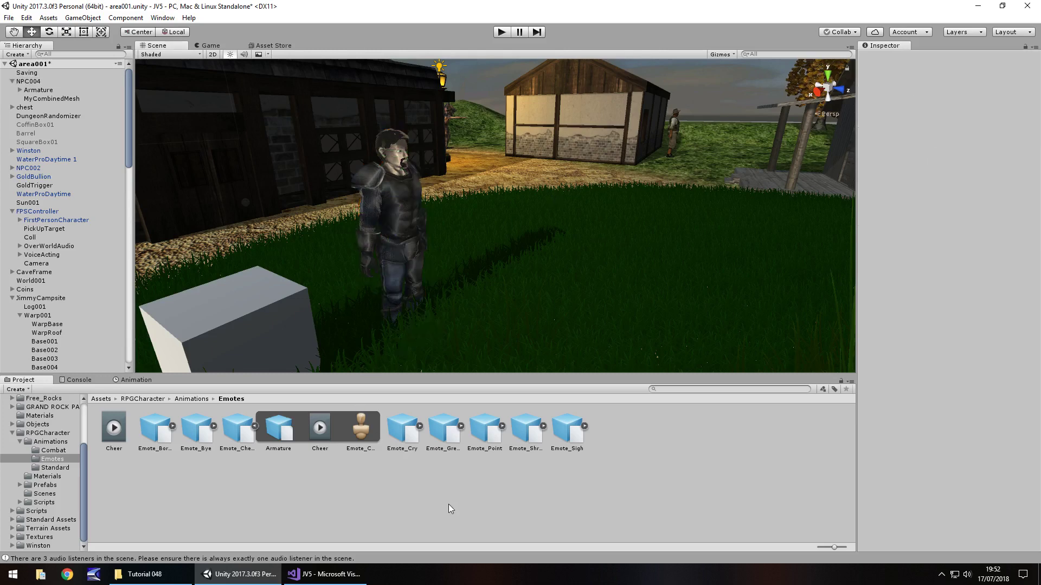